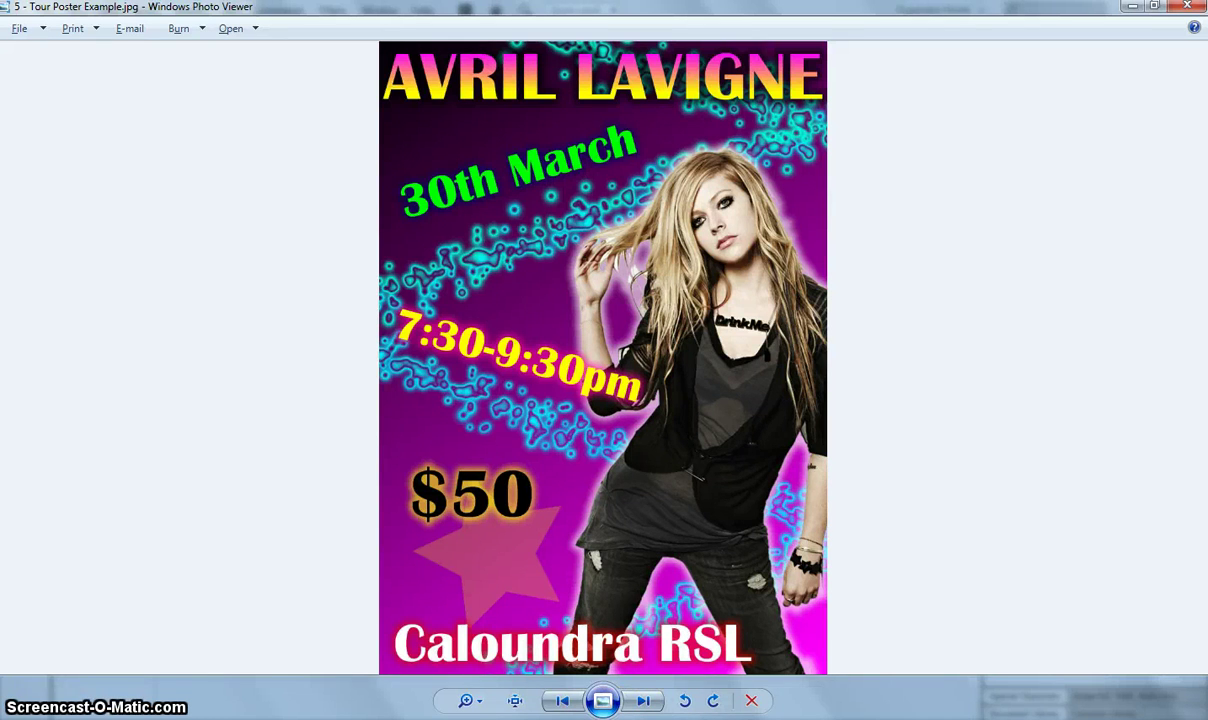
Create a white 21 × 29.7 cm, 72 ppi Fireworks document and fit the whole page in view
{"action": "key", "text": "alt+Tab"}
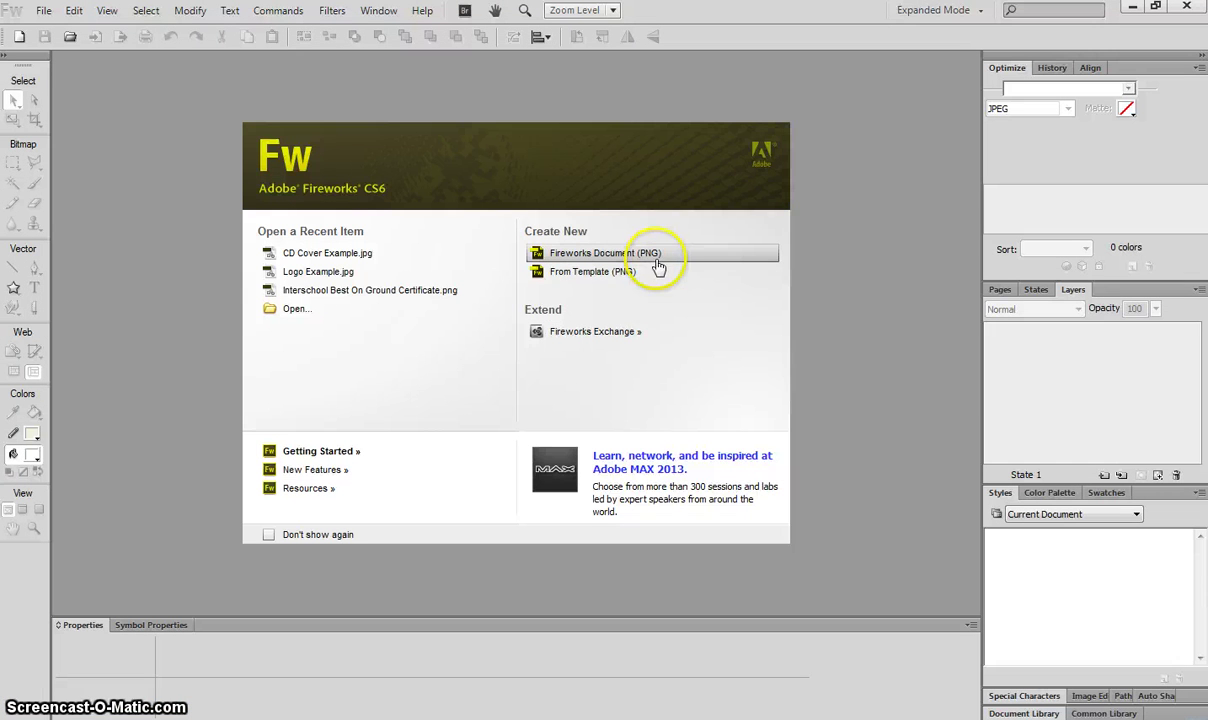
{"action": "left_click", "coordinate": [656, 259]}
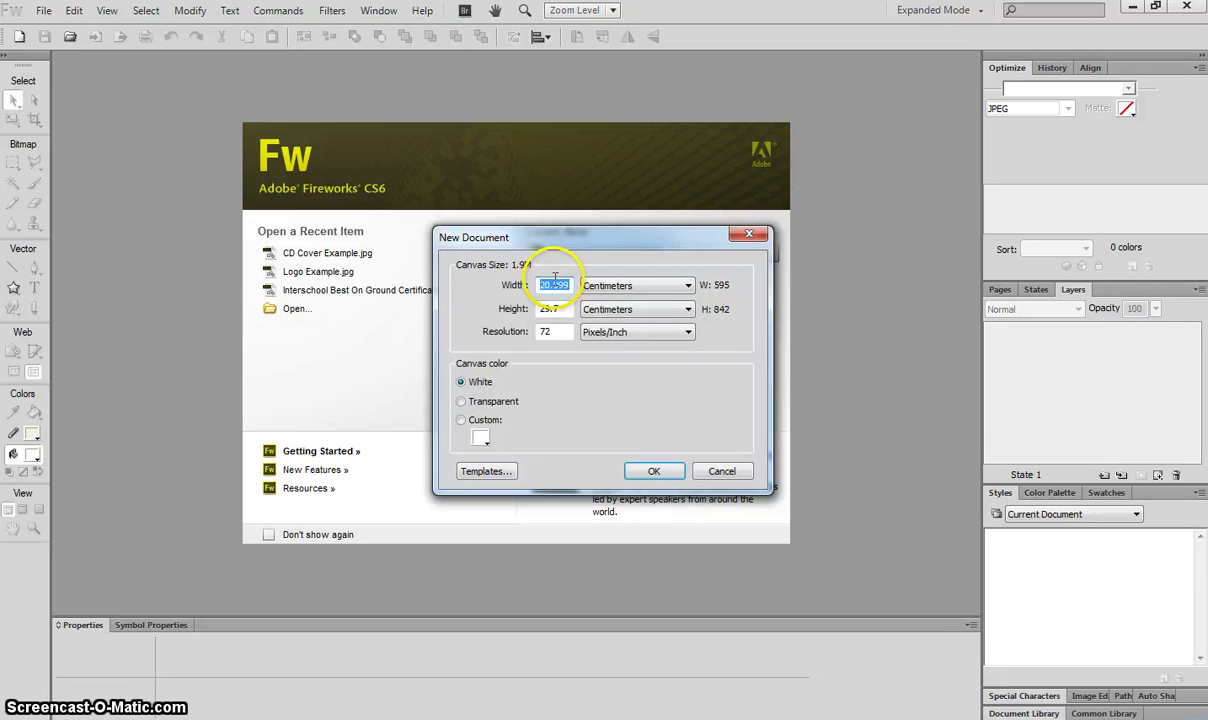
{"action": "double_click", "coordinate": [552, 310]}
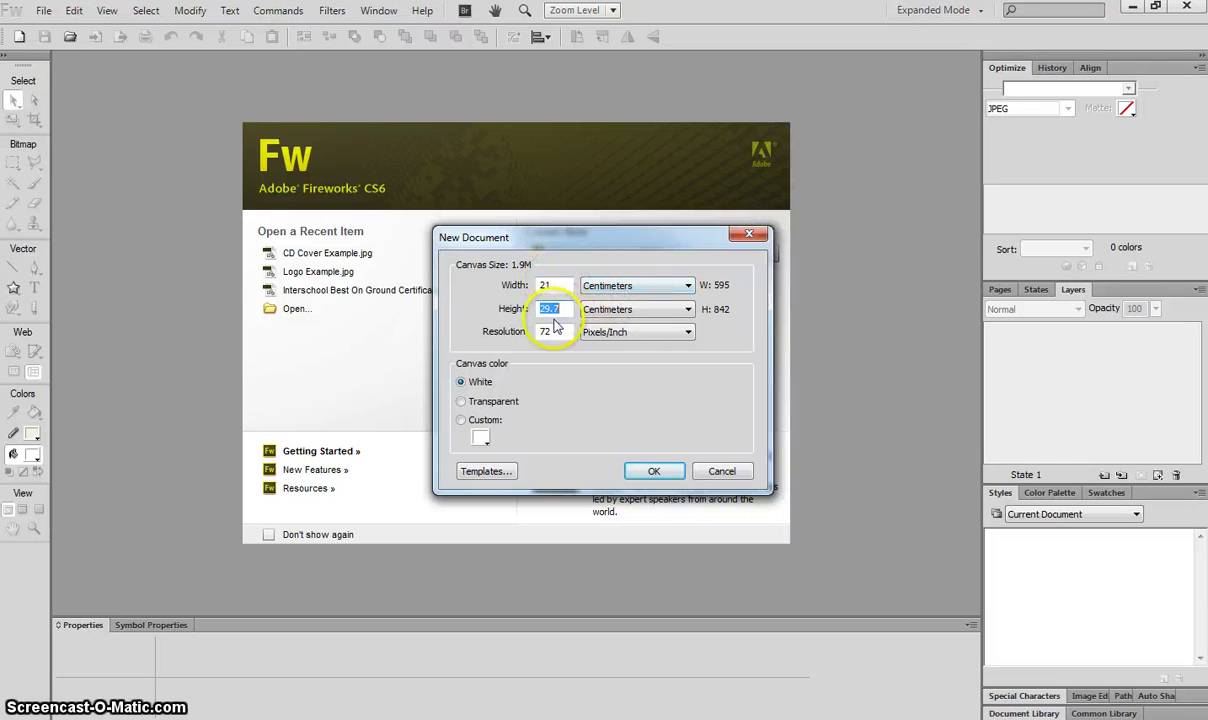
{"action": "key", "text": "Tab"}
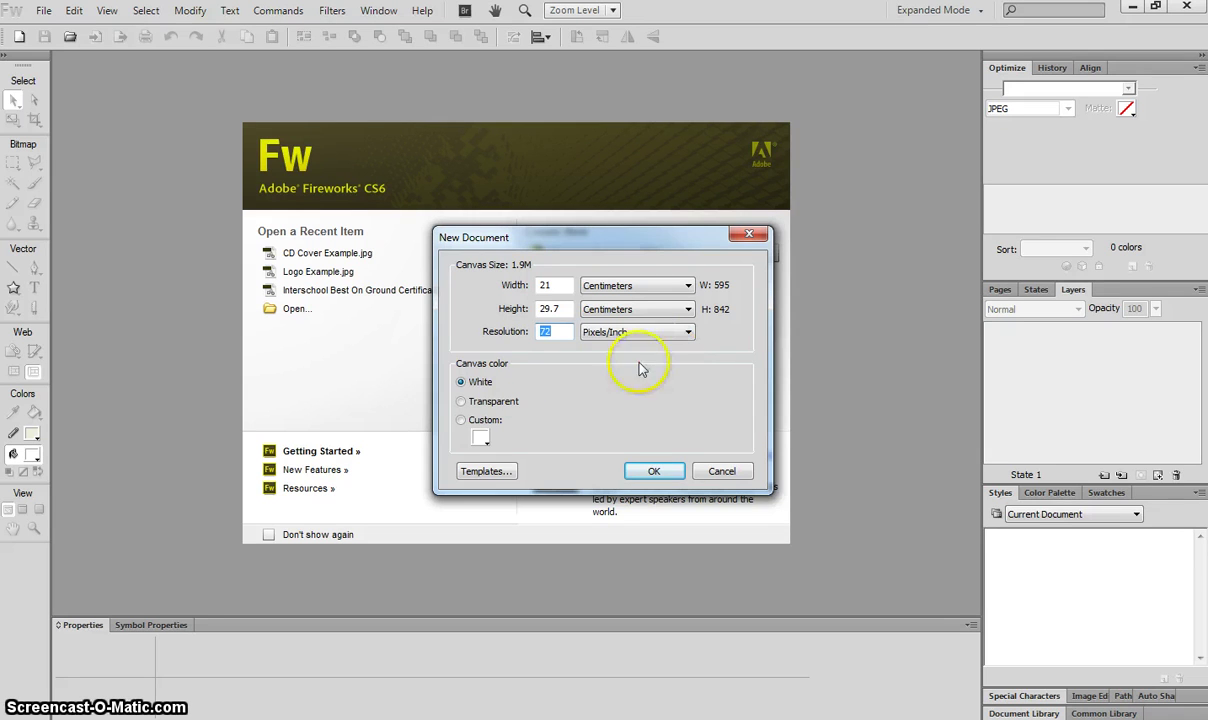
{"action": "left_click", "coordinate": [659, 410]}
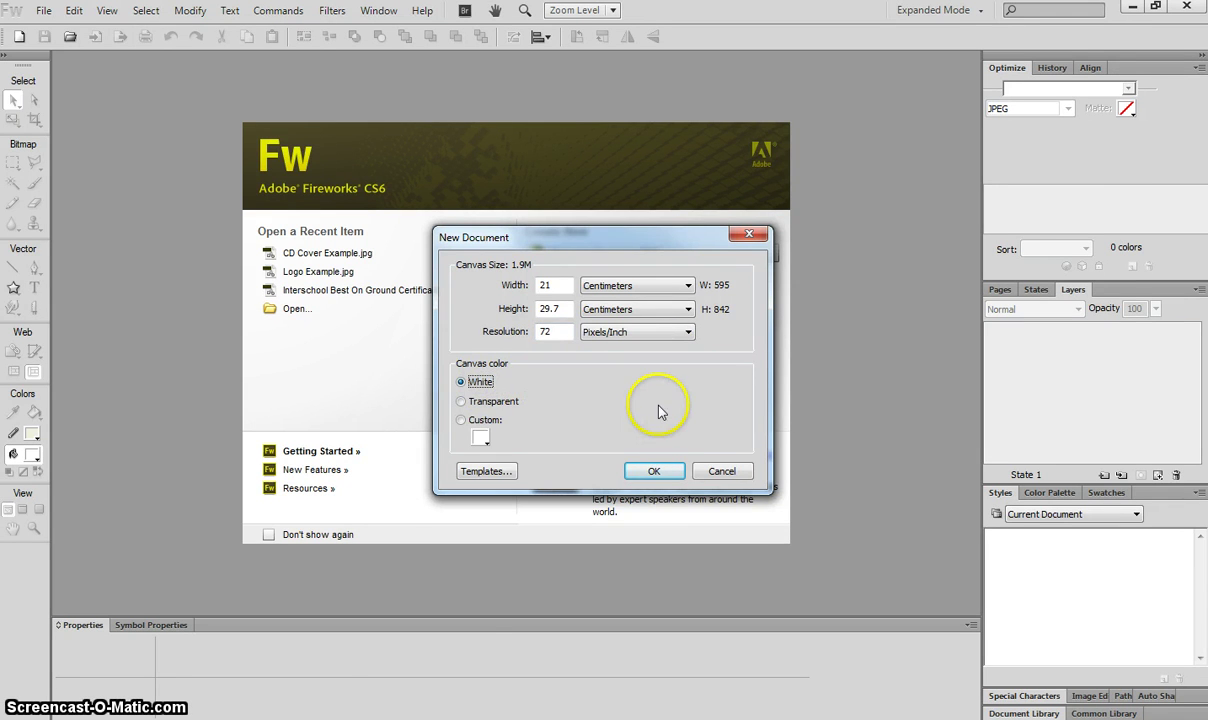
{"action": "left_click", "coordinate": [660, 472]}
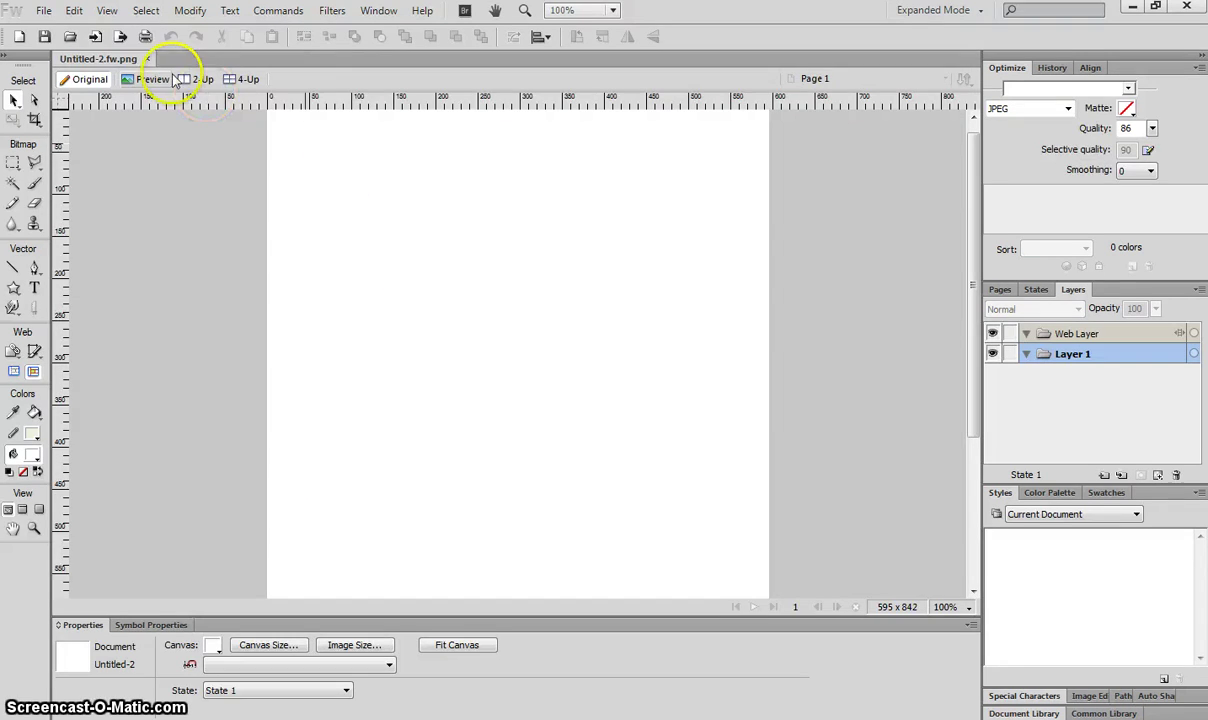
{"action": "left_click", "coordinate": [109, 10]}
{"action": "left_click", "coordinate": [132, 107]}
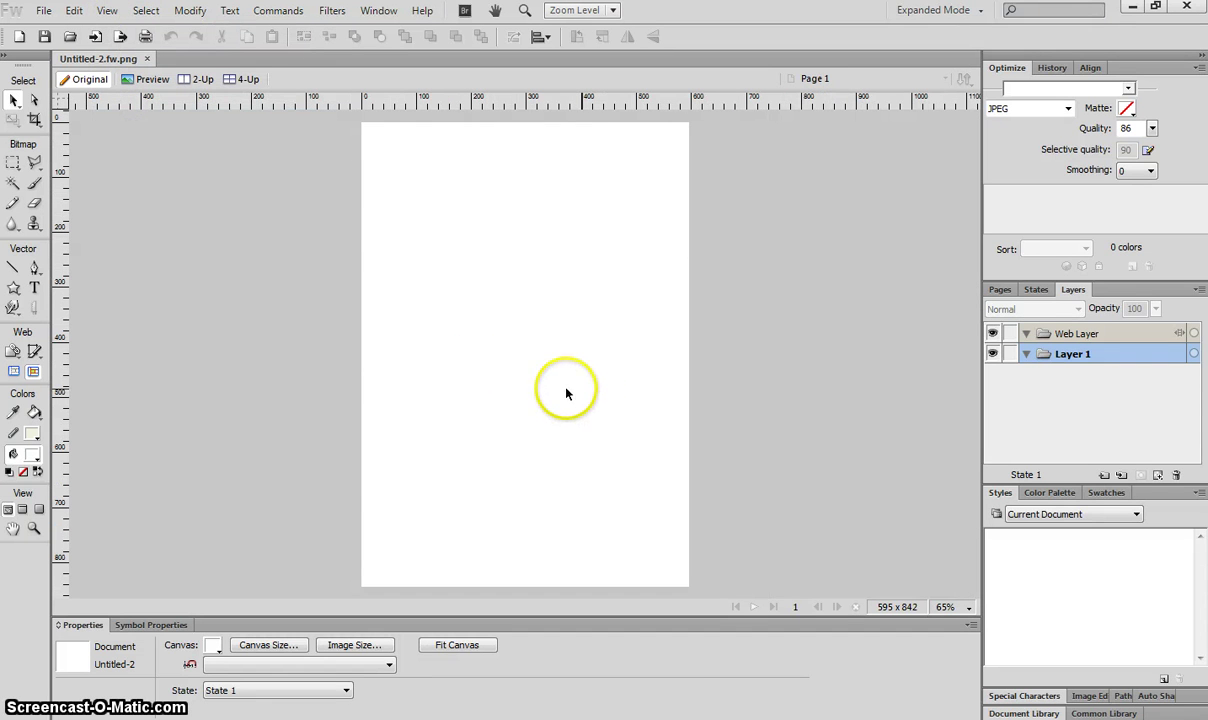
Draw a rectangle over the entire canvas with a blue fill and no stroke
{"action": "left_click", "coordinate": [15, 295]}
{"action": "left_click", "coordinate": [59, 302]}
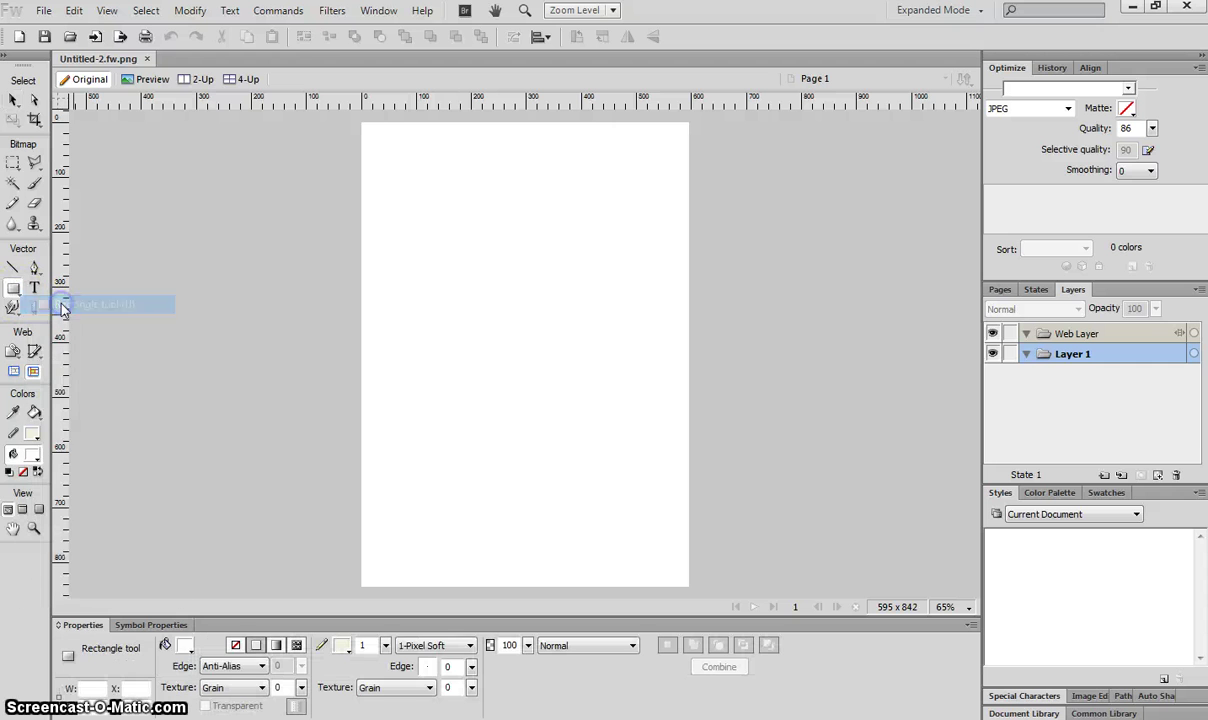
{"action": "left_click", "coordinate": [184, 645]}
{"action": "left_click", "coordinate": [356, 466]}
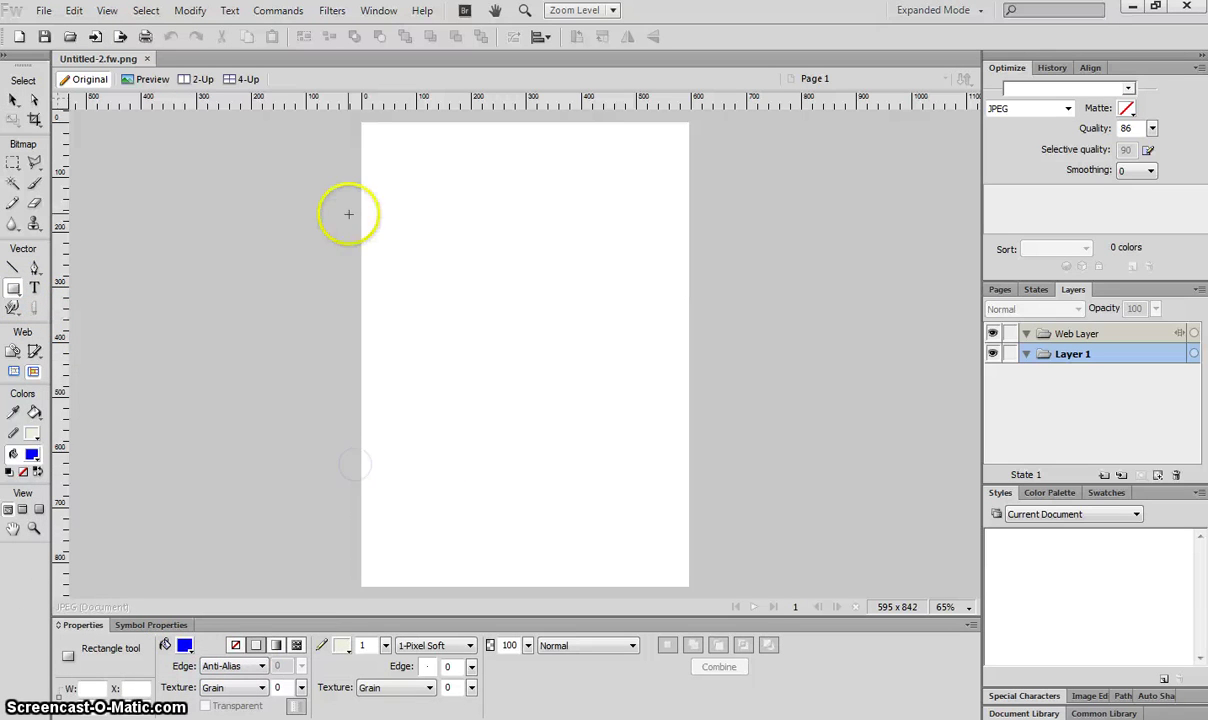
{"action": "left_click", "coordinate": [342, 645]}
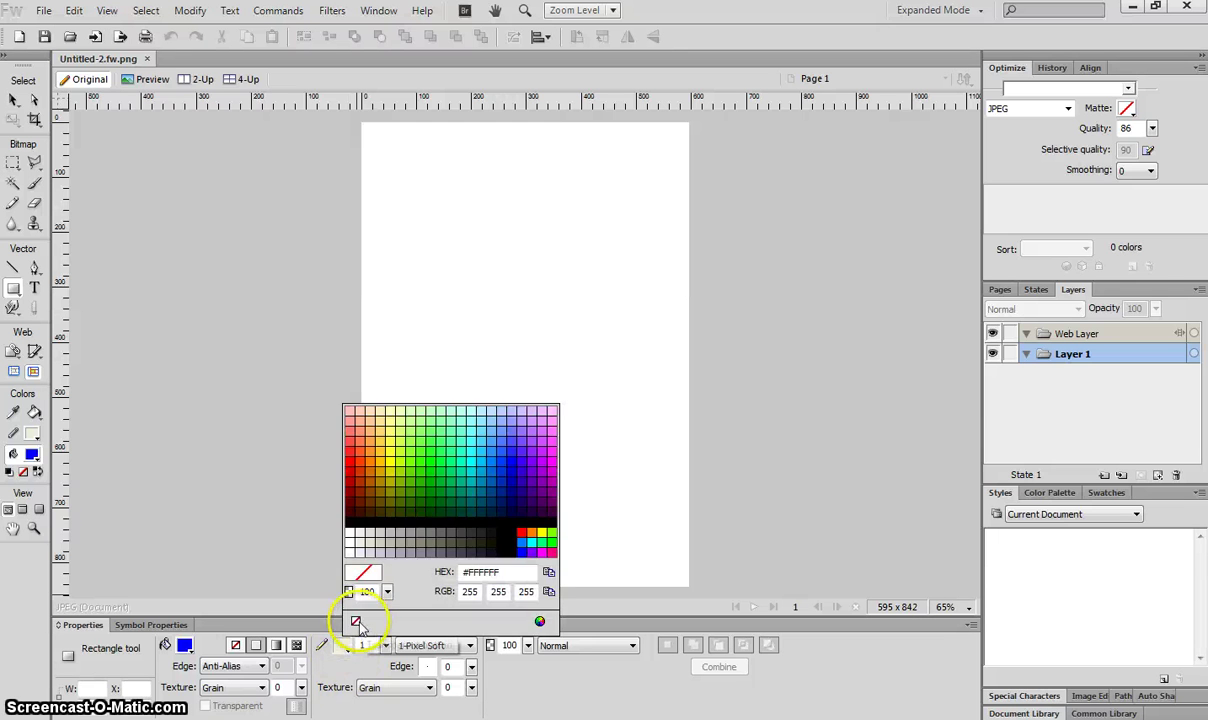
{"action": "left_click", "coordinate": [356, 622]}
{"action": "left_click_drag", "start_coordinate": [348, 118], "coordinate": [701, 593]}
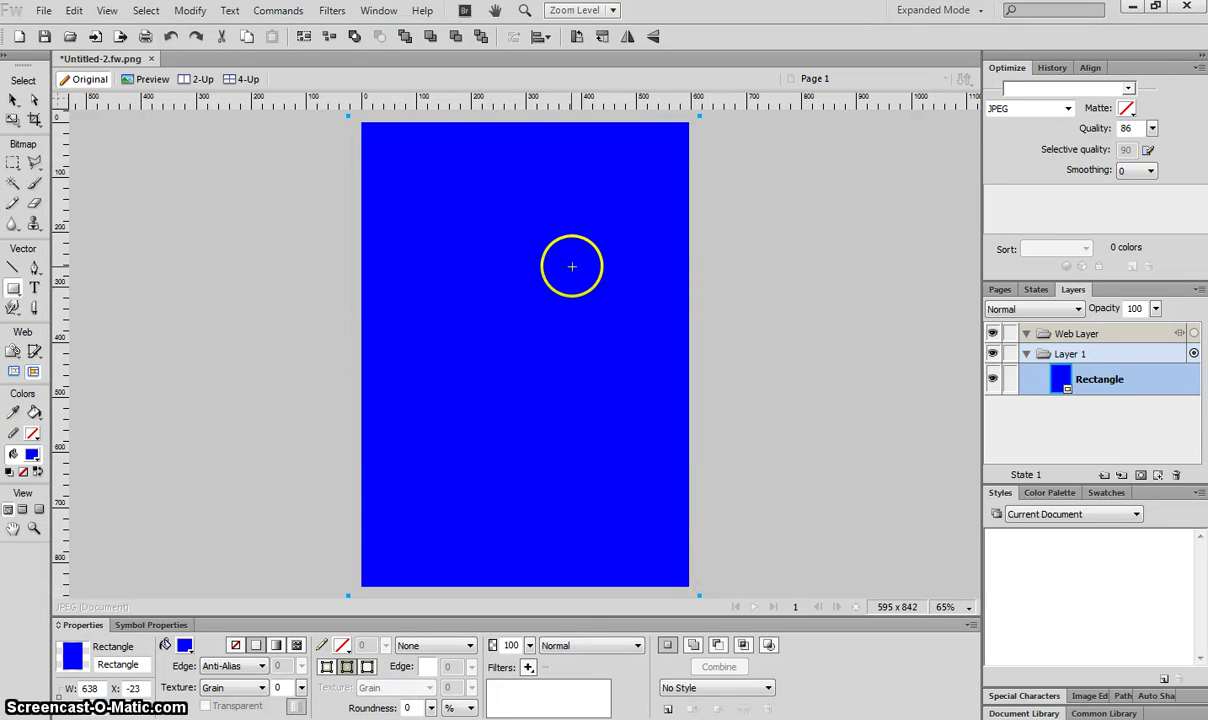
{"action": "left_click", "coordinate": [14, 99]}
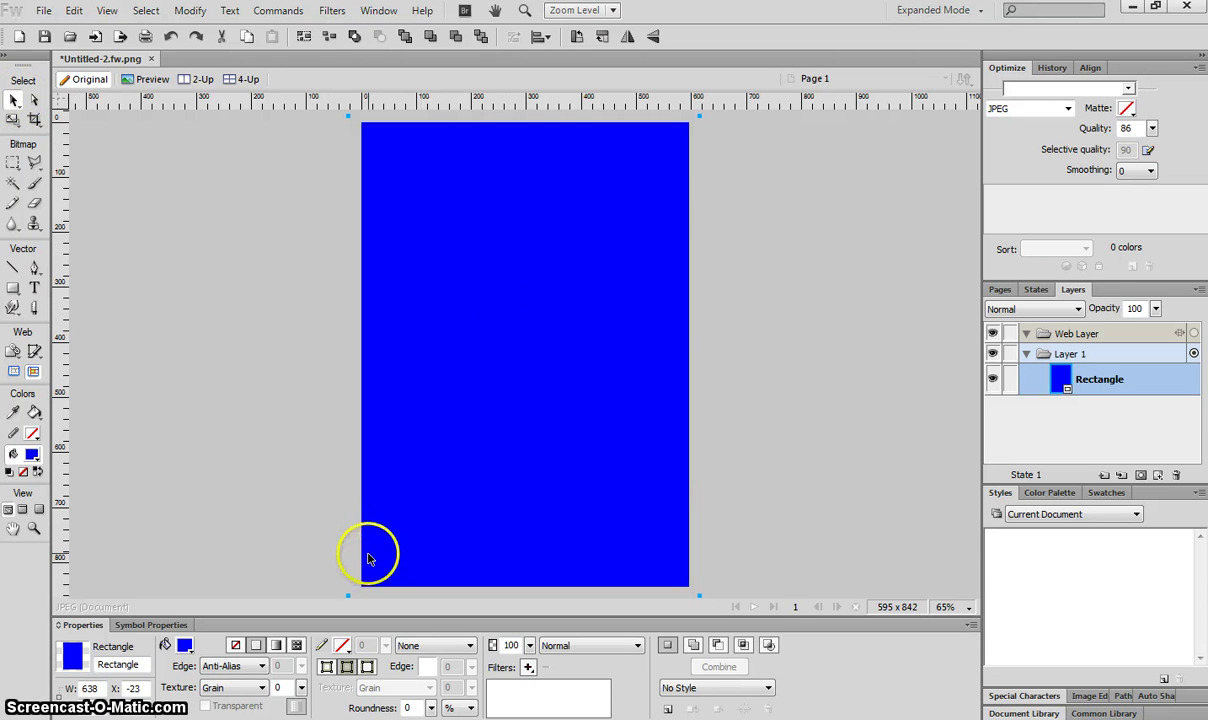
Switch the rectangle to a Linear gradient fill ending in red and angle it toward the page bottom
{"action": "left_click", "coordinate": [296, 645]}
{"action": "left_click", "coordinate": [278, 646]}
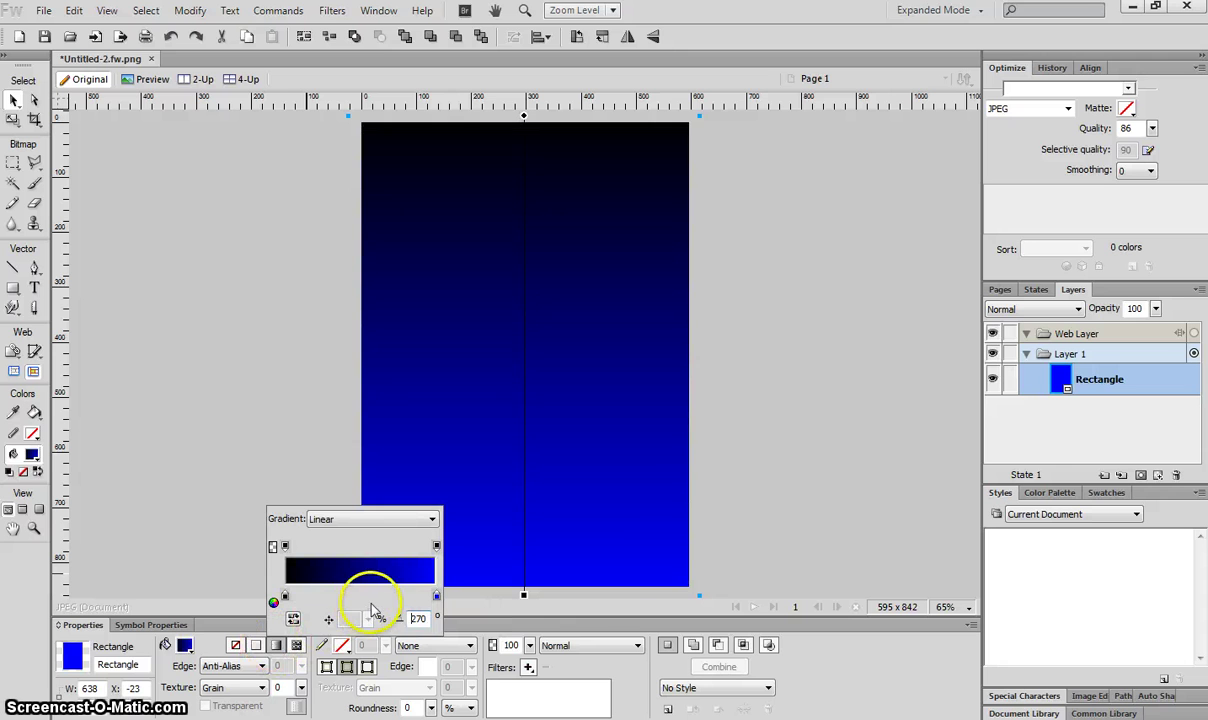
{"action": "left_click", "coordinate": [436, 596]}
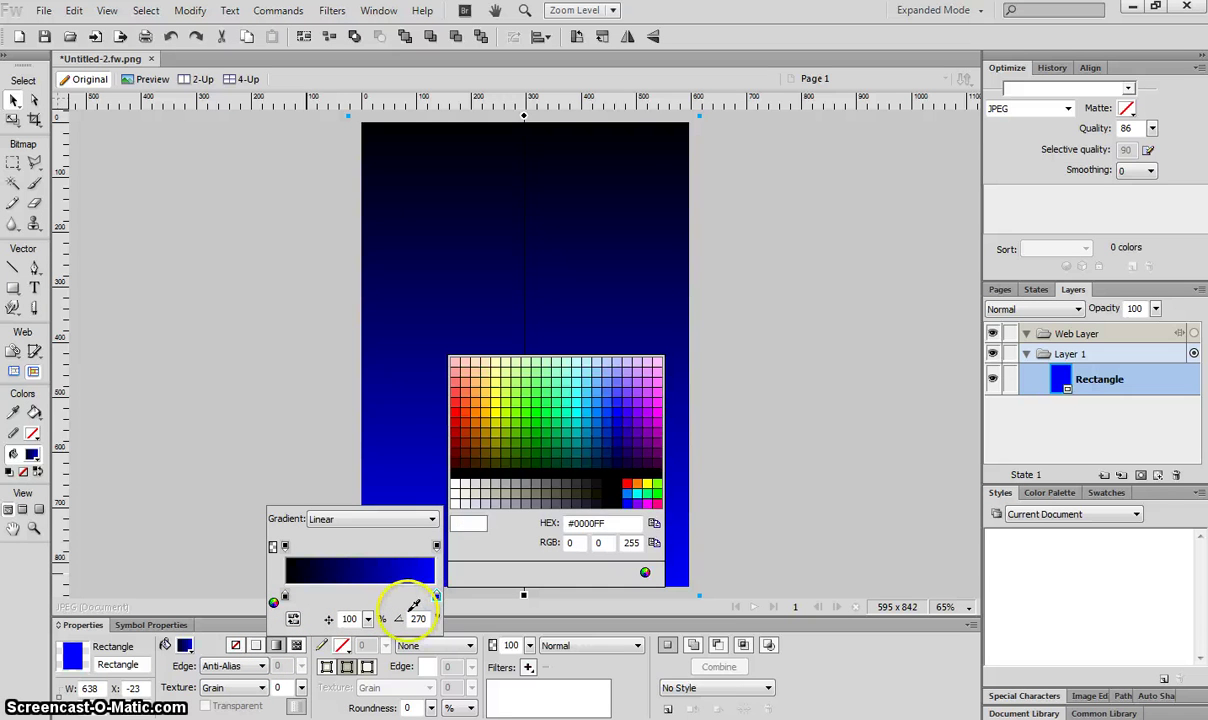
{"action": "left_click", "coordinate": [458, 437]}
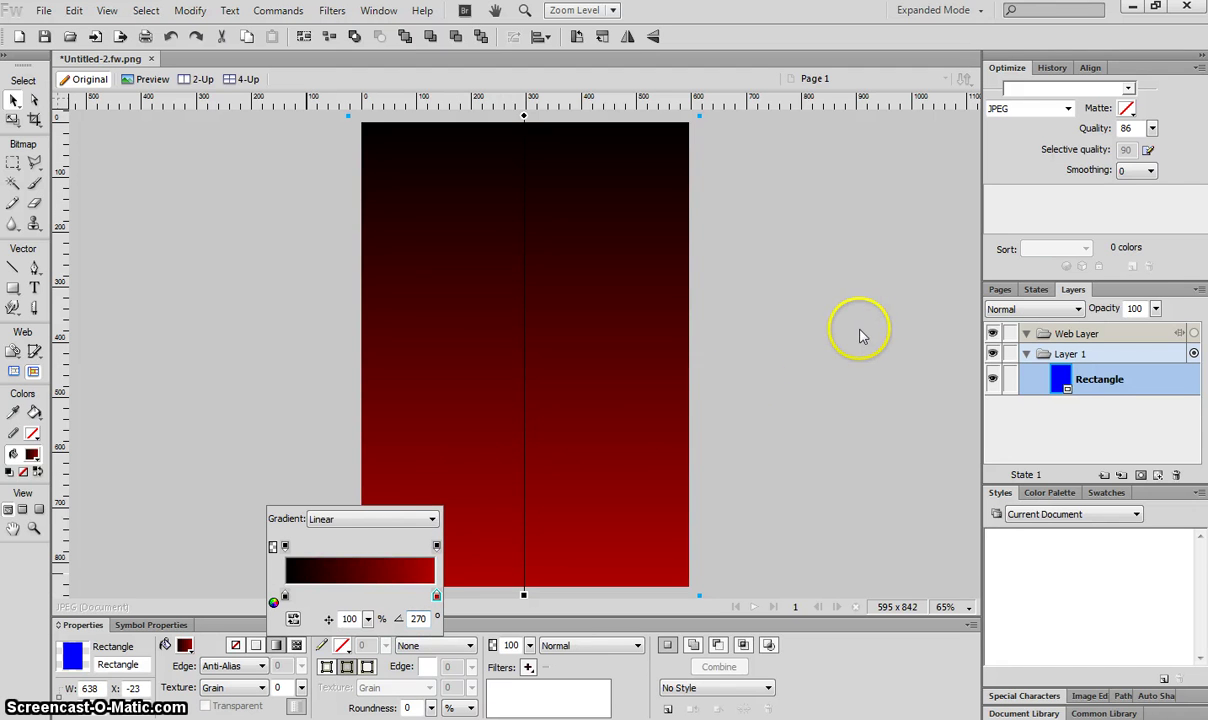
{"action": "left_click", "coordinate": [430, 516]}
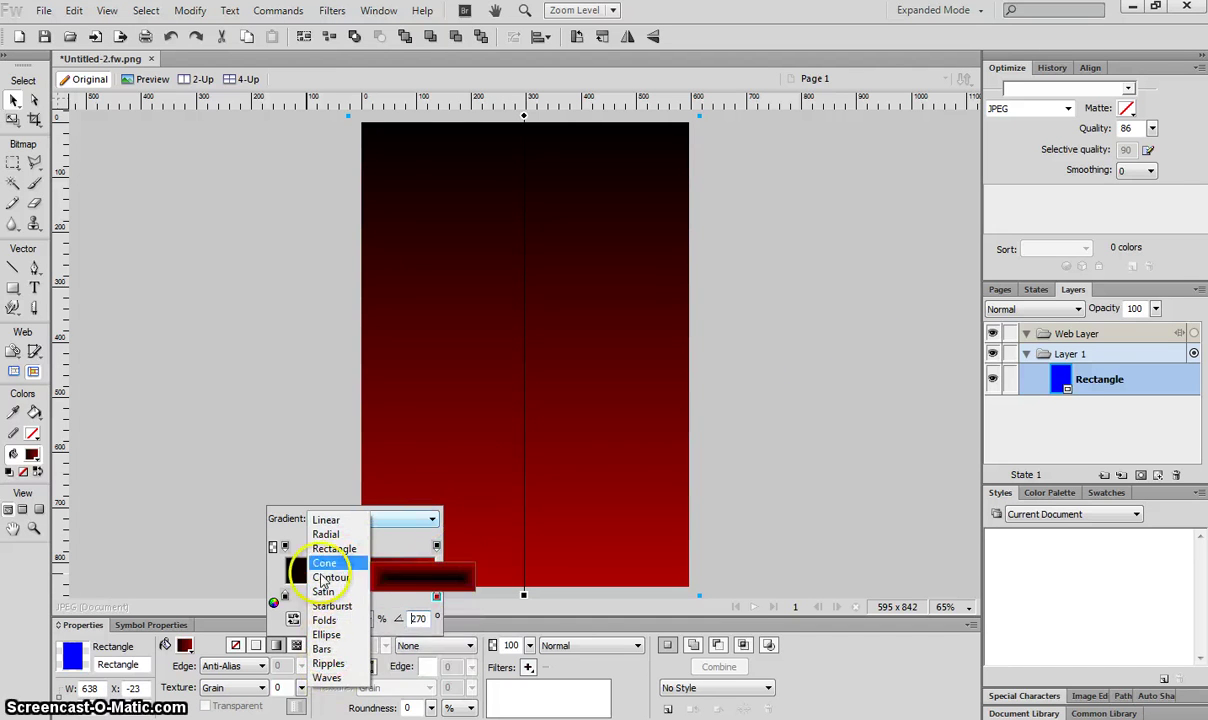
{"action": "left_click", "coordinate": [325, 521]}
{"action": "left_click", "coordinate": [288, 413]}
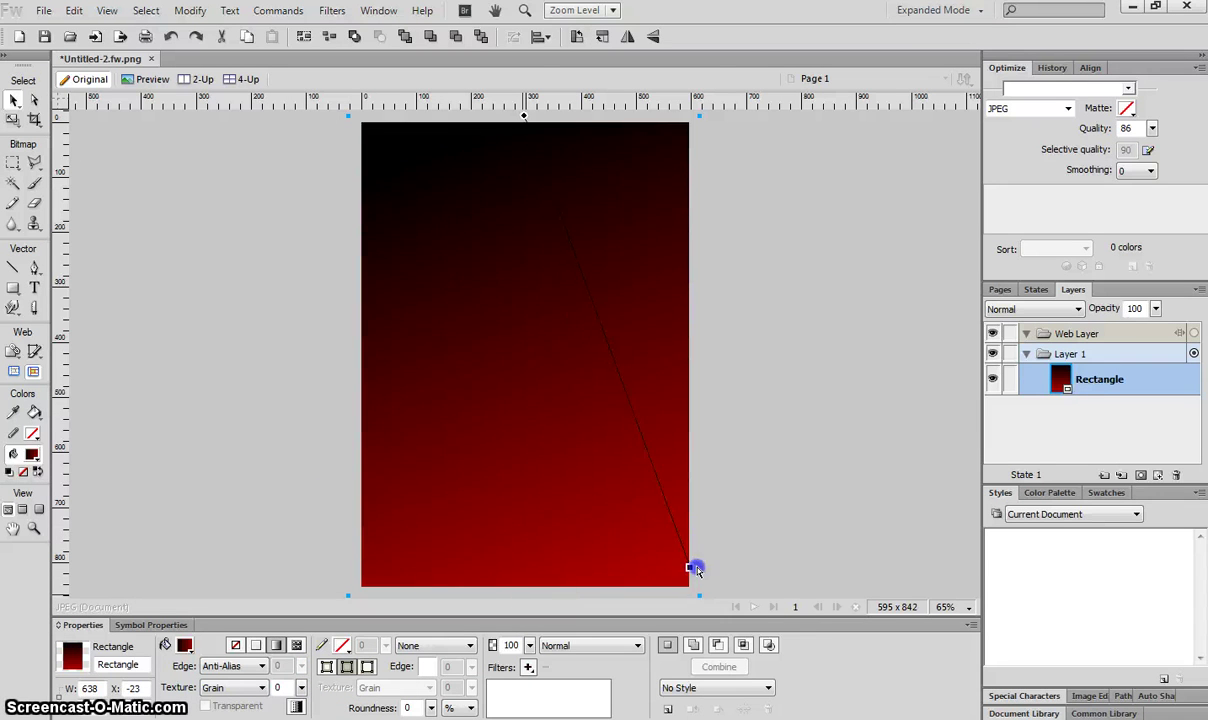
{"action": "left_click_drag", "start_coordinate": [692, 567], "coordinate": [468, 588]}
{"action": "left_click", "coordinate": [925, 315]}
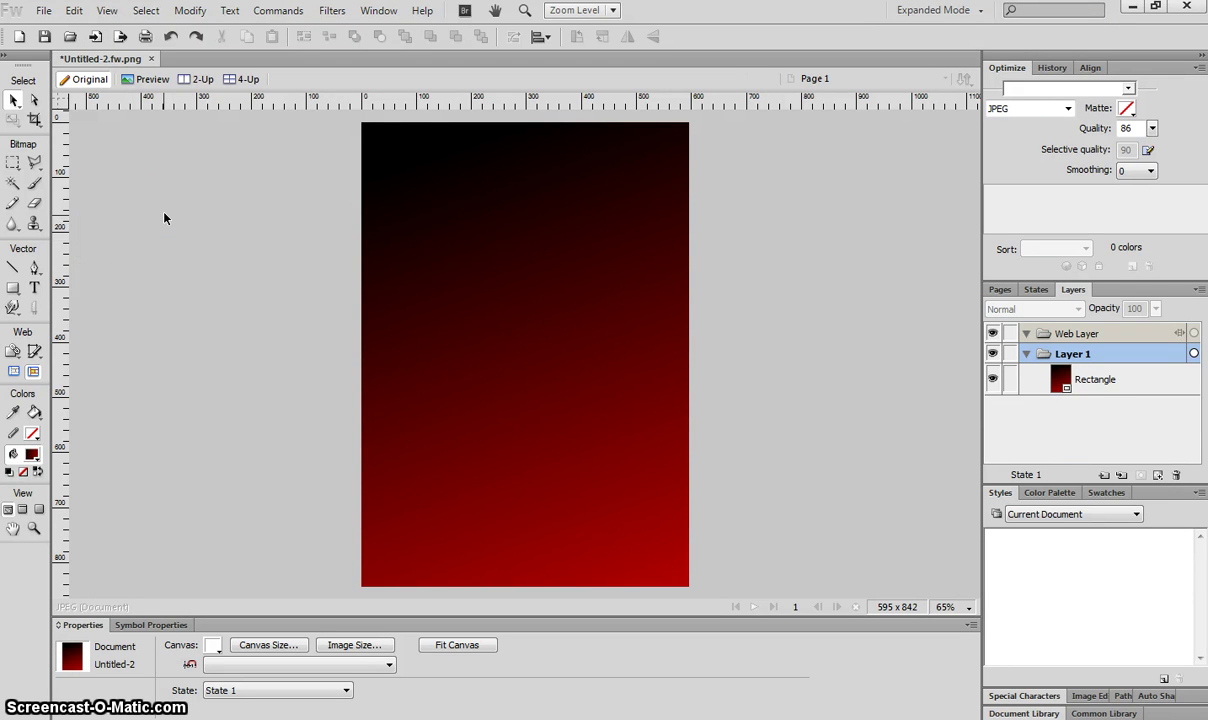
Copy the concert photo in Chrome with Copy image and return to Fireworks
{"action": "key", "text": "alt+Tab"}
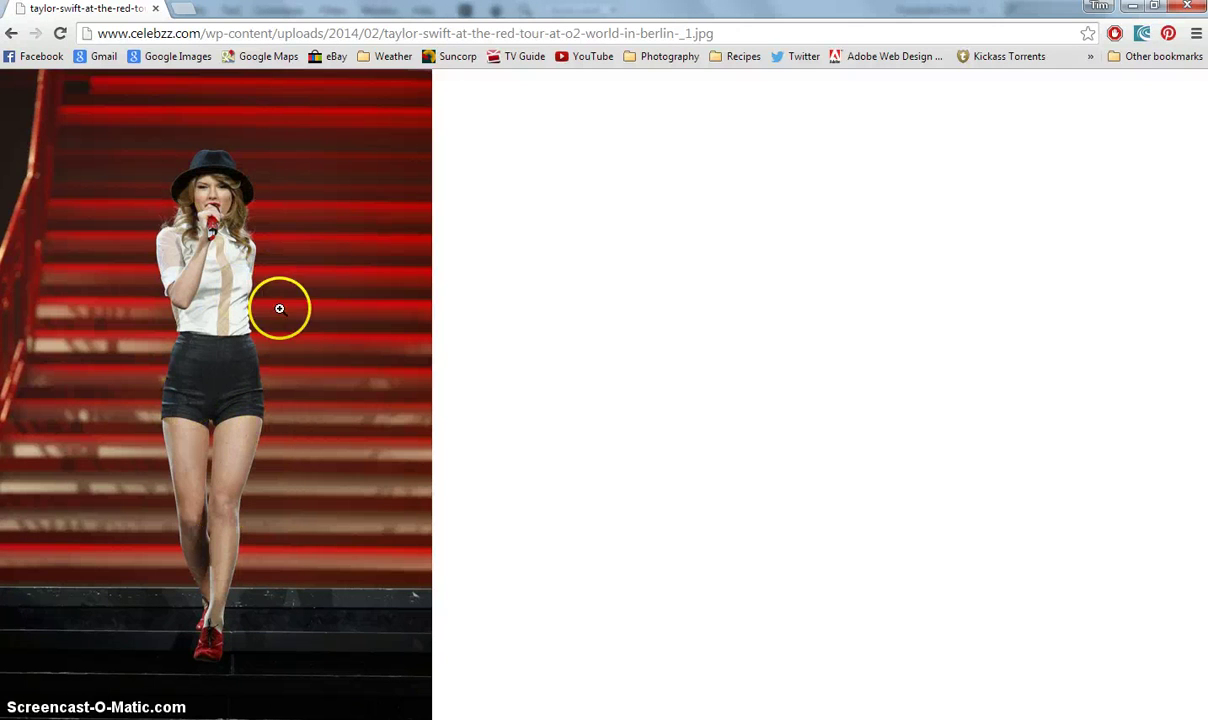
{"action": "right_click", "coordinate": [238, 178]}
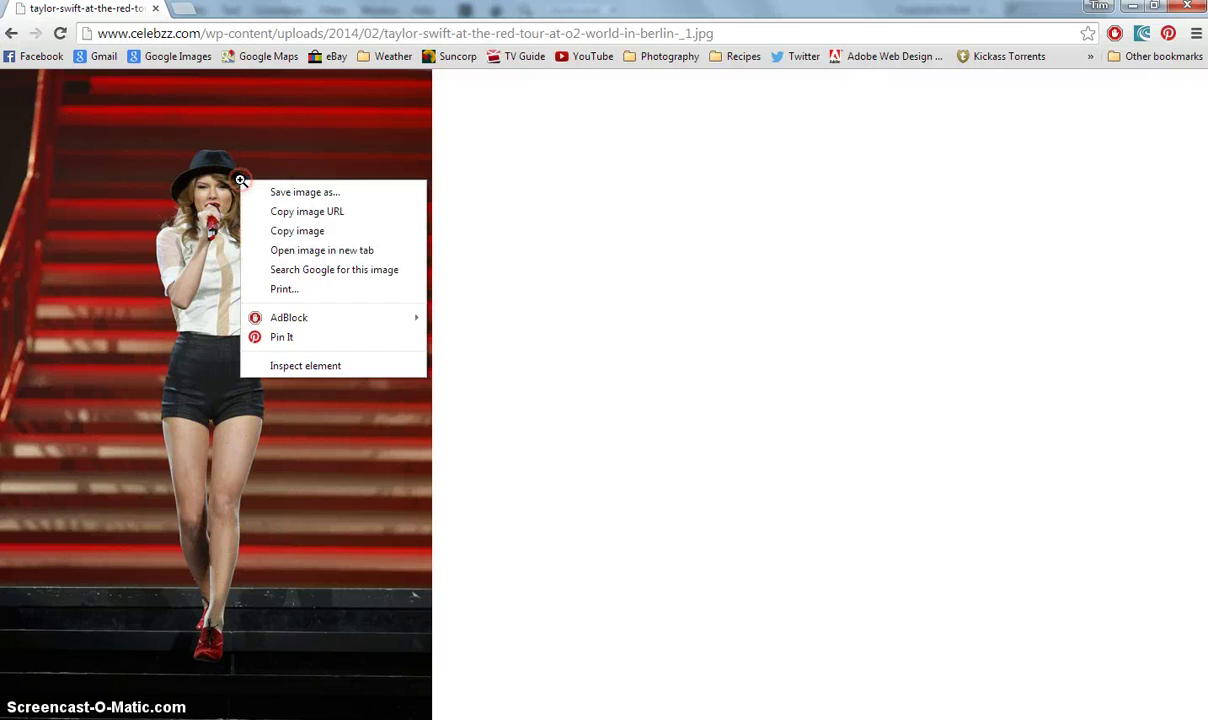
{"action": "left_click", "coordinate": [309, 232]}
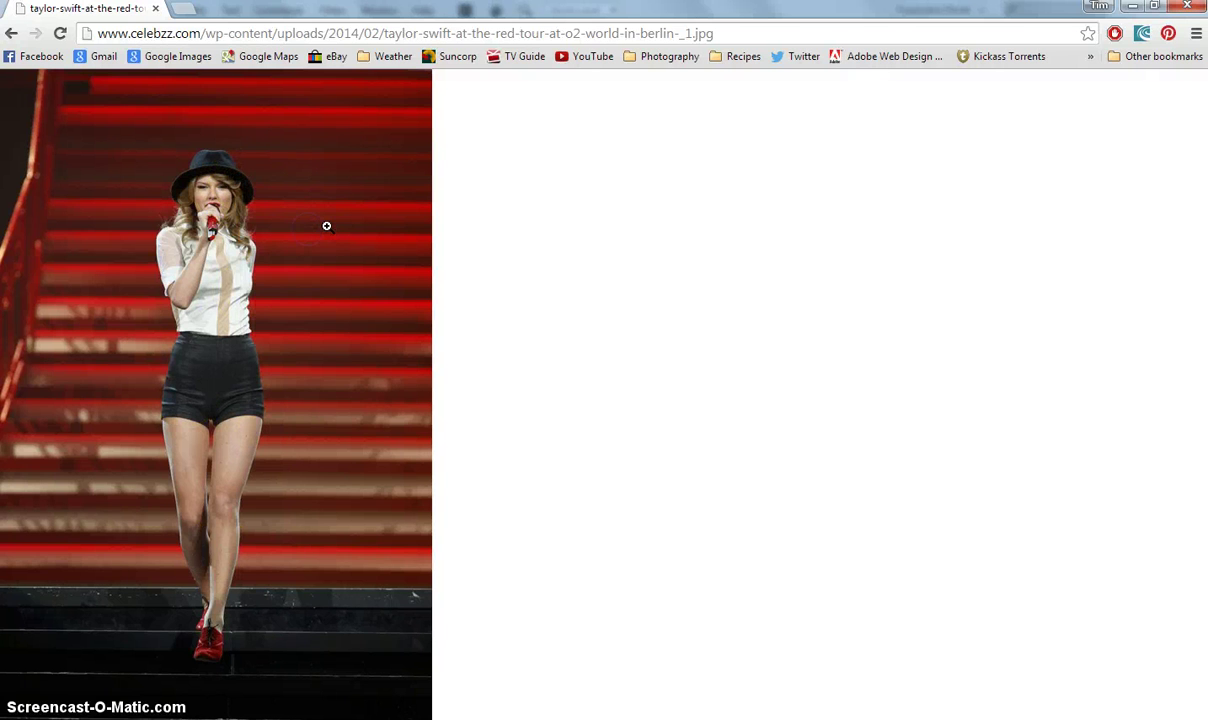
{"action": "key", "text": "alt+Tab"}
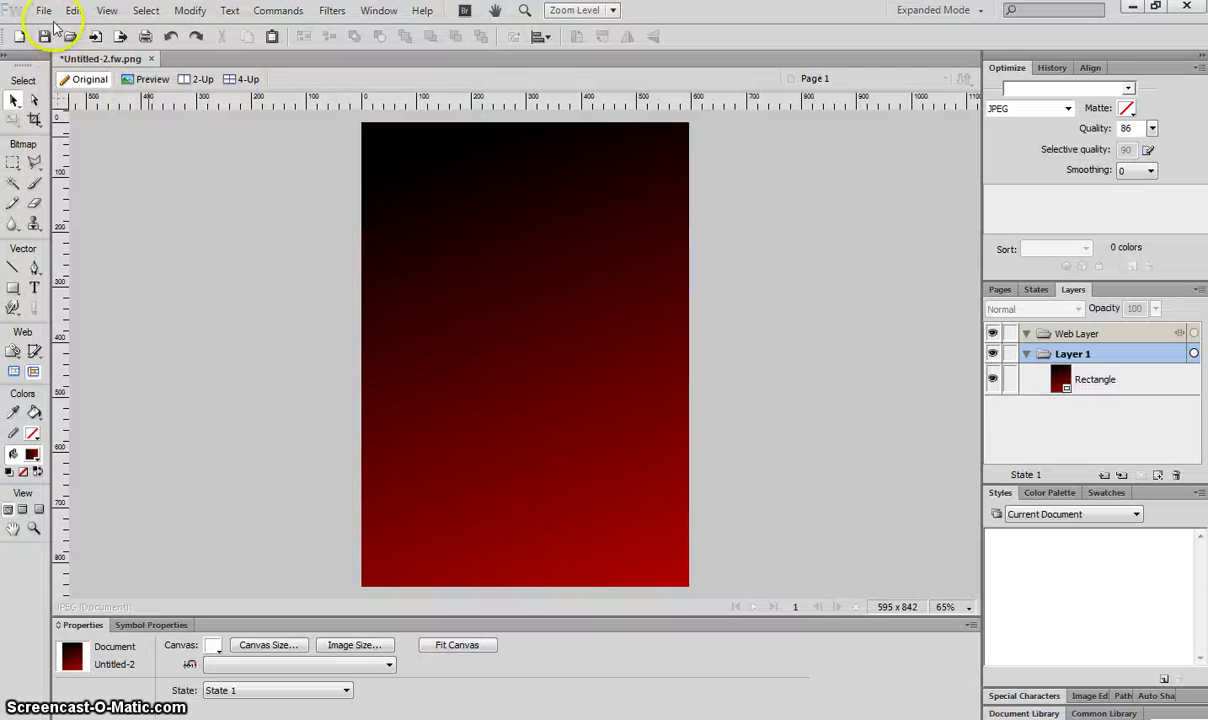
Make a new 800 × 1199 px document, paste the photo into it and view it at 100%
{"action": "left_click", "coordinate": [21, 37]}
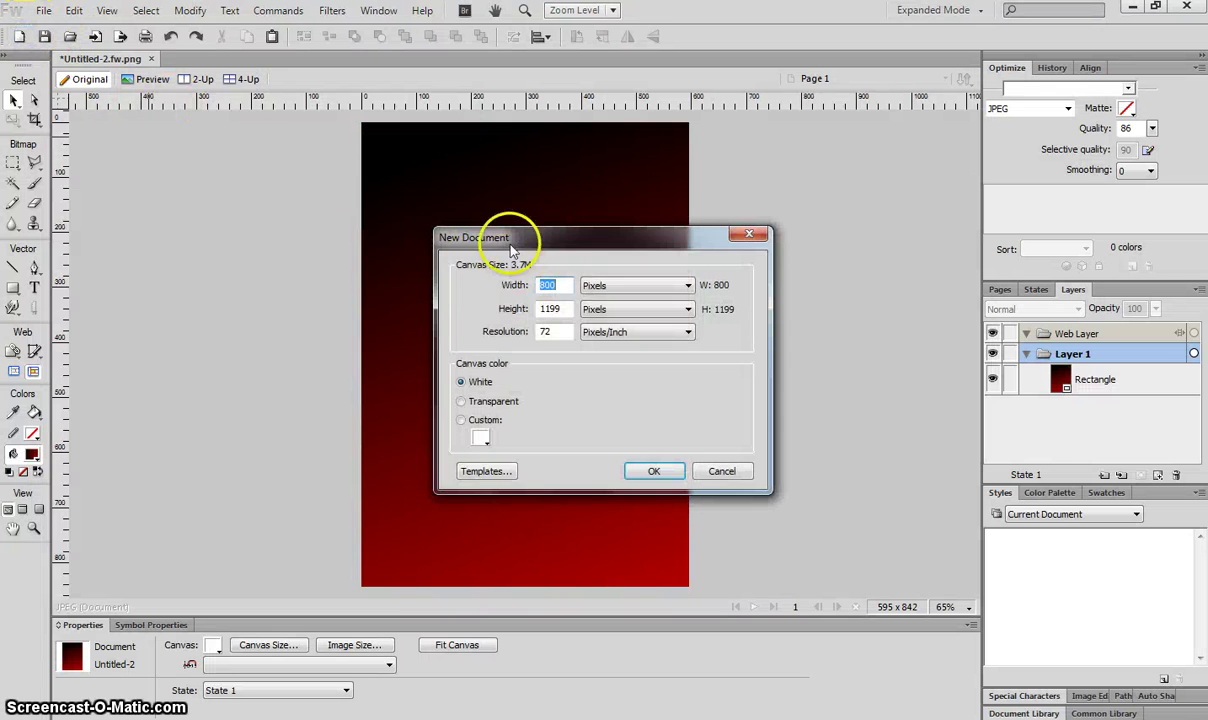
{"action": "left_click", "coordinate": [553, 308]}
{"action": "left_click", "coordinate": [654, 471]}
{"action": "key", "text": "ctrl+minus"}
{"action": "key", "text": "ctrl+minus"}
{"action": "key", "text": "ctrl+minus"}
{"action": "key", "text": "ctrl+v"}
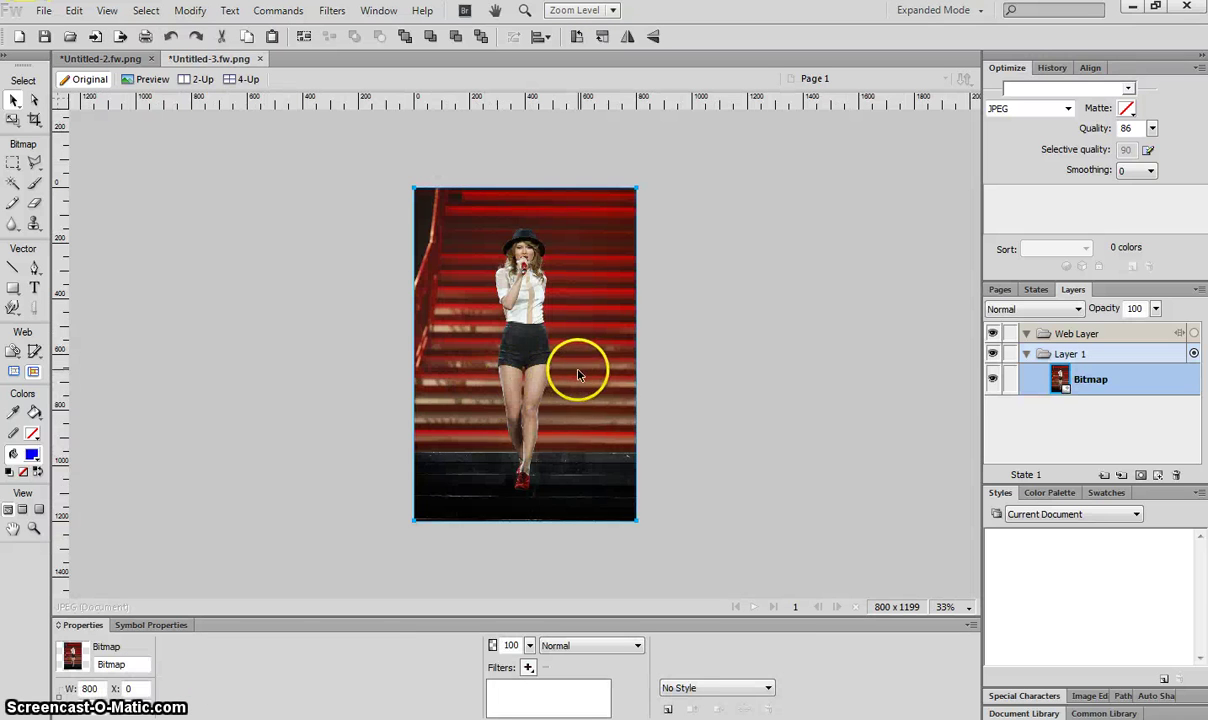
{"action": "key", "text": "ctrl+1"}
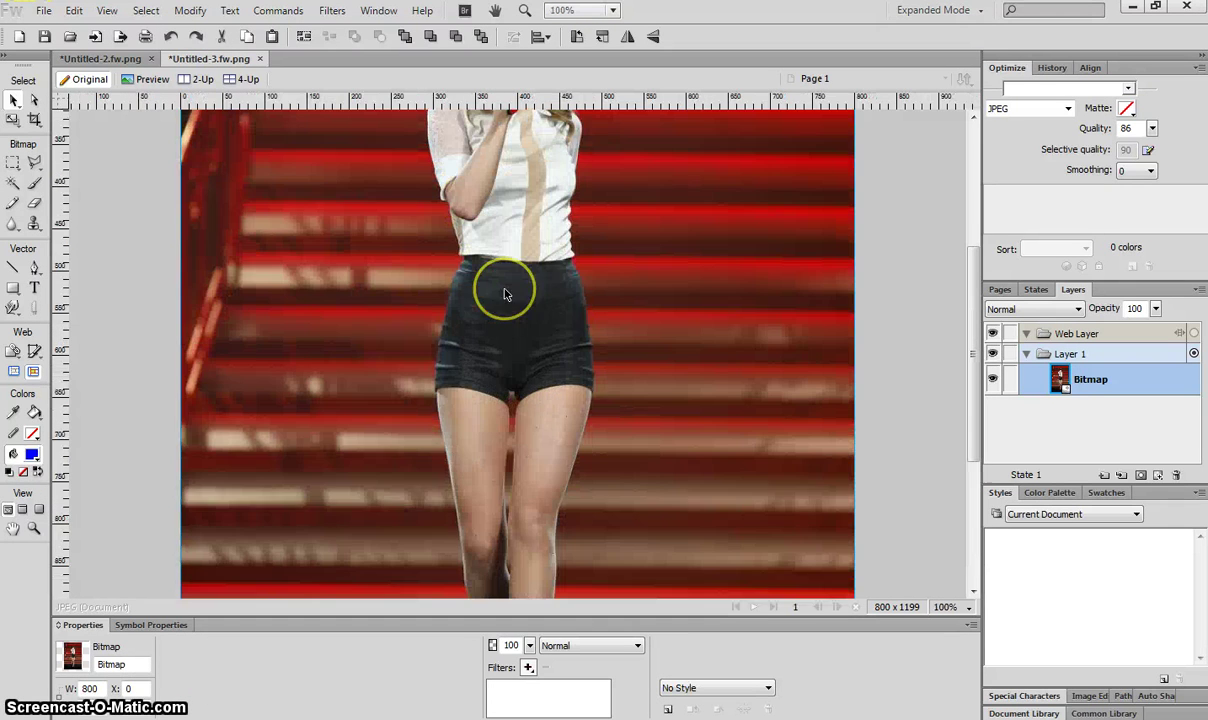
{"action": "scroll", "coordinate": [431, 318], "scroll_direction": "up", "scroll_amount": 5}
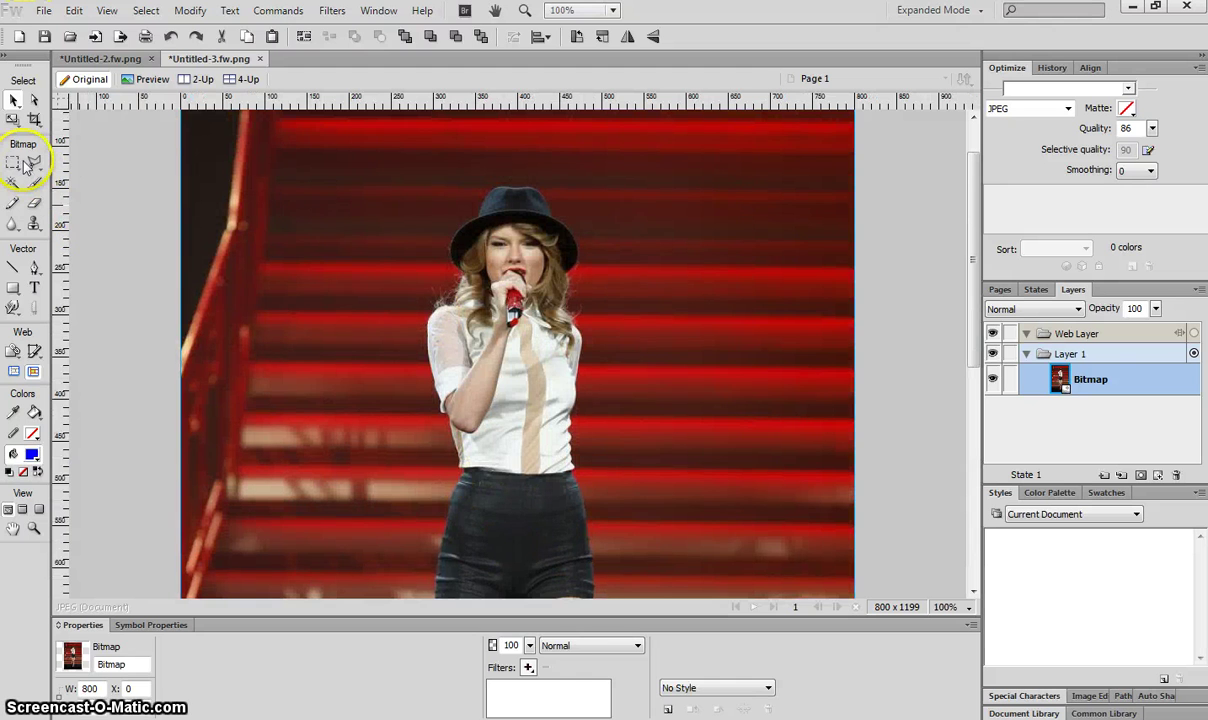
Pick the Polygon Lasso, zoom in, and start the outline along the shorts' right edge
{"action": "left_click", "coordinate": [31, 163]}
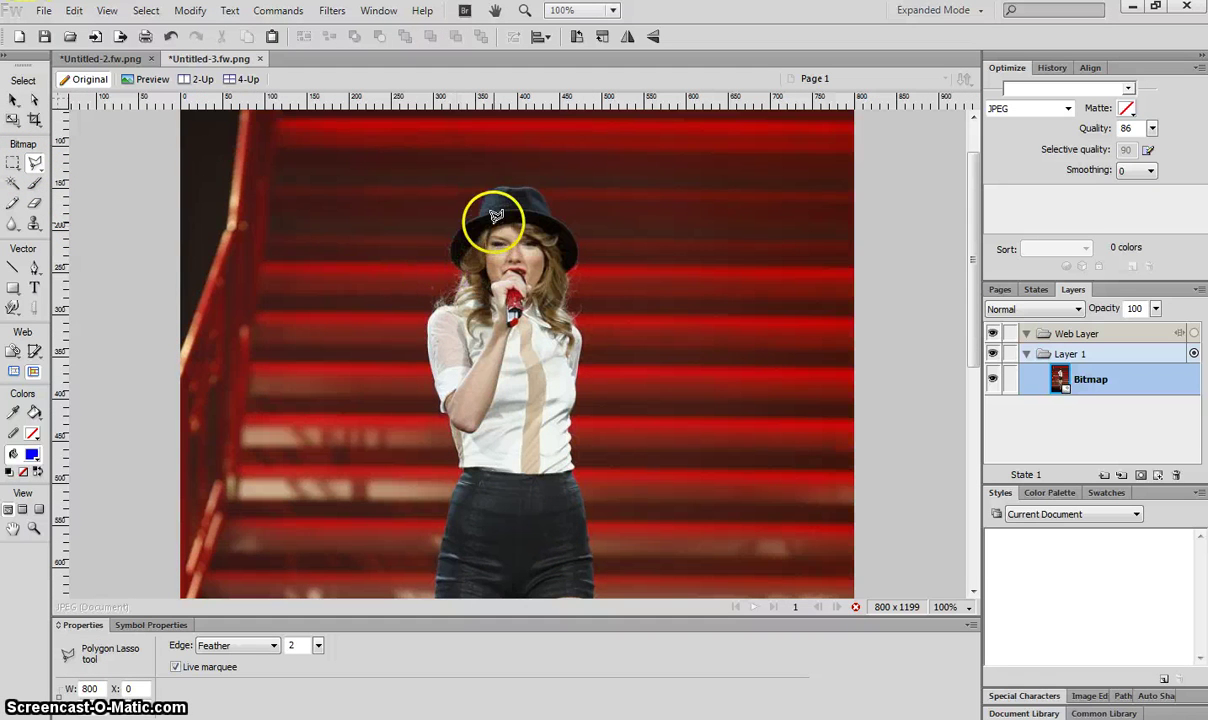
{"action": "left_click_drag", "start_coordinate": [33, 163], "coordinate": [109, 200]}
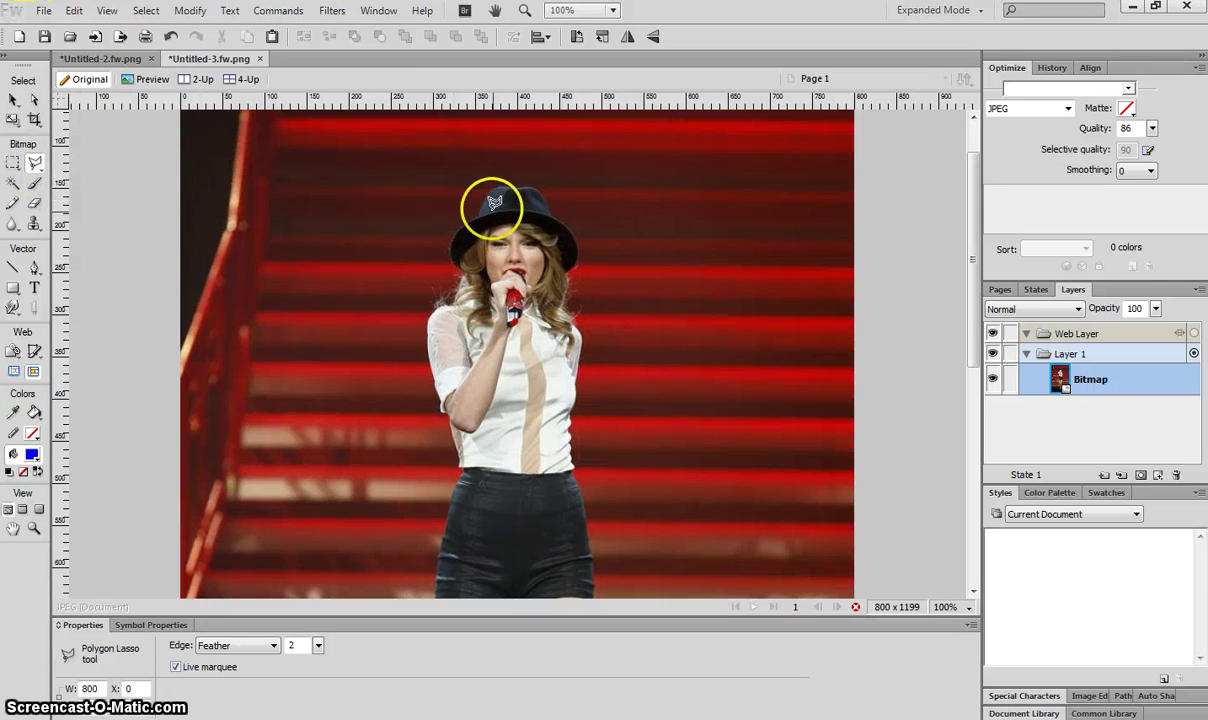
{"action": "key", "text": "ctrl+equal"}
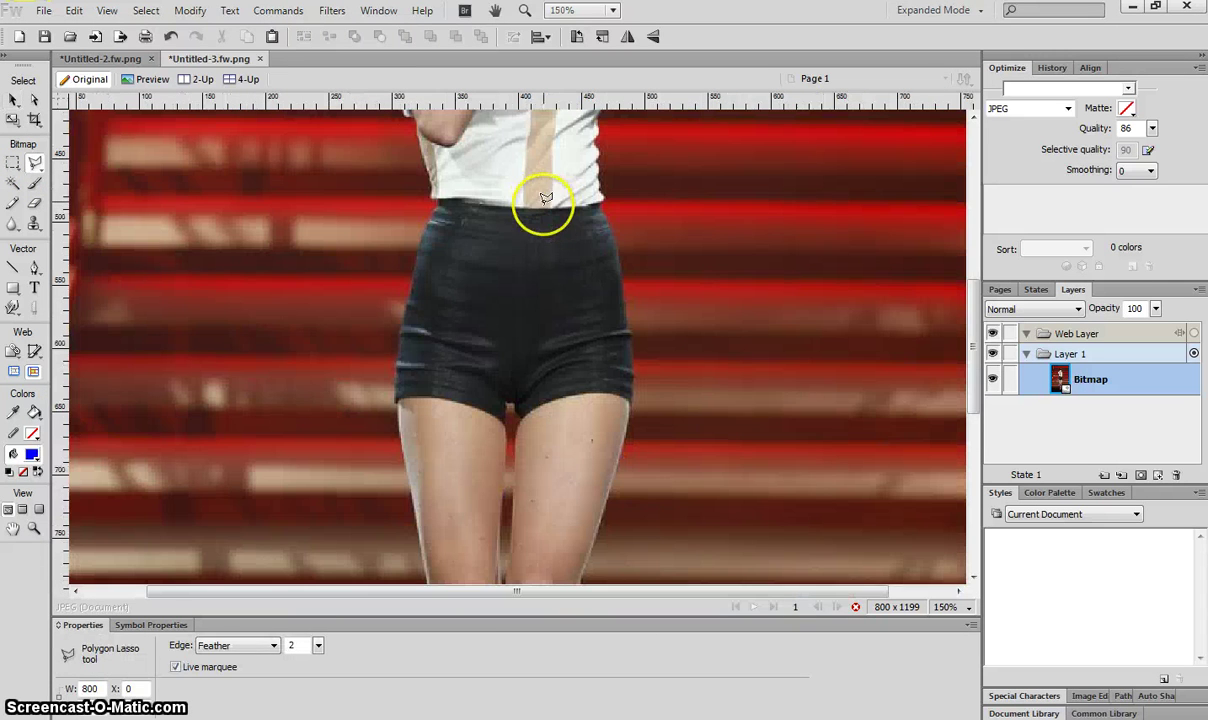
{"action": "left_click", "coordinate": [600, 198]}
{"action": "left_click", "coordinate": [625, 258]}
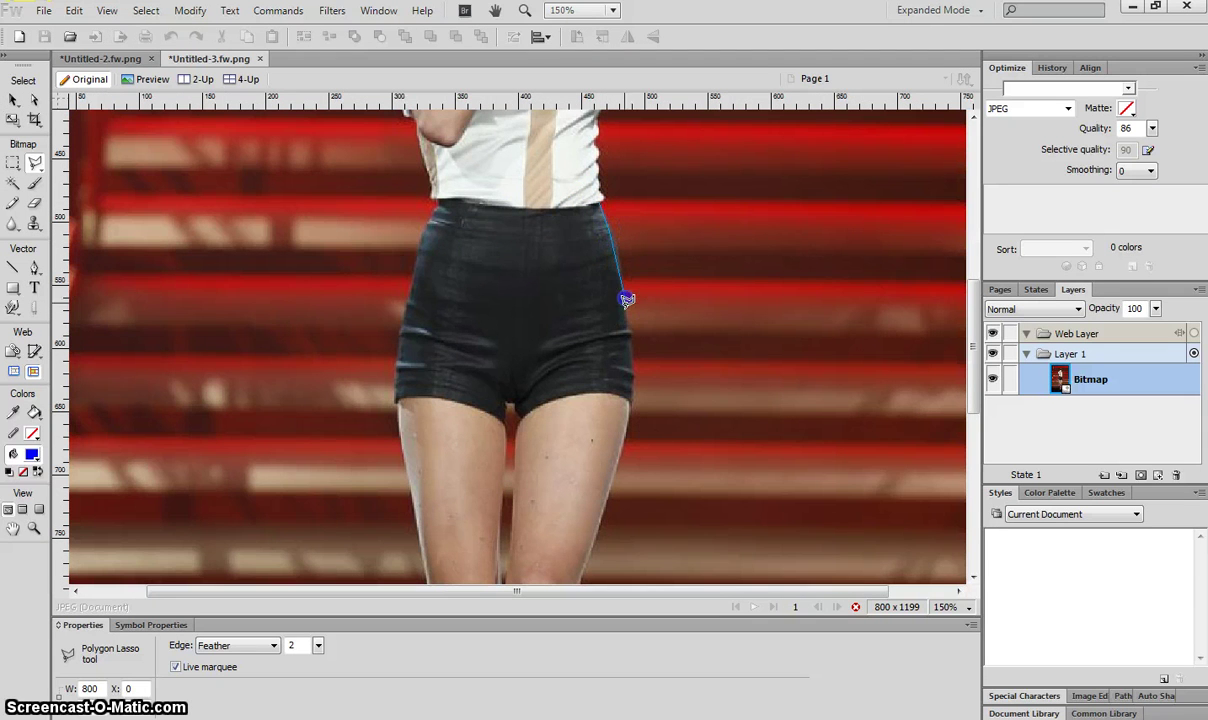
{"action": "left_click", "coordinate": [631, 388]}
Trace the outline down the right leg to the ankle and along the red shoe's bottom
{"action": "scroll", "coordinate": [625, 412], "scroll_direction": "down", "scroll_amount": 3}
{"action": "left_click", "coordinate": [606, 250]}
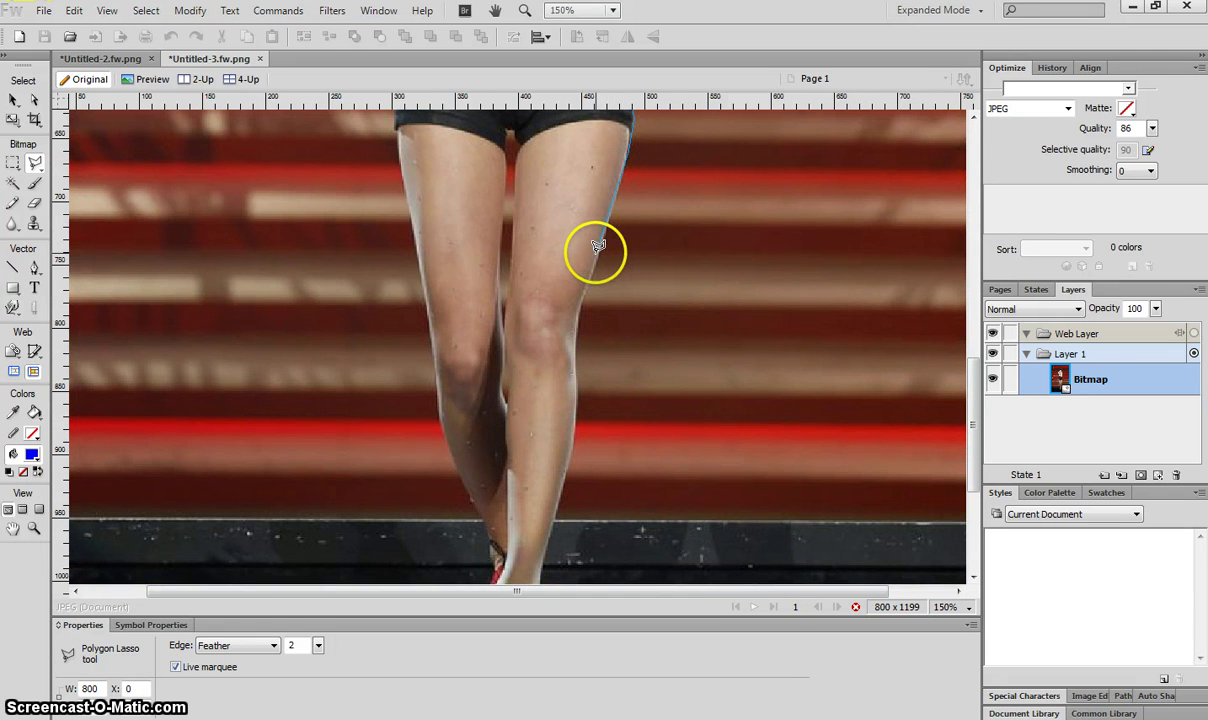
{"action": "left_click", "coordinate": [576, 297]}
{"action": "left_click", "coordinate": [574, 345]}
{"action": "left_click", "coordinate": [574, 386]}
{"action": "left_click", "coordinate": [575, 418]}
{"action": "left_click", "coordinate": [558, 490]}
{"action": "scroll", "coordinate": [545, 470], "scroll_direction": "down", "scroll_amount": 2}
{"action": "left_click", "coordinate": [545, 285]}
{"action": "left_click_drag", "start_coordinate": [545, 283], "coordinate": [544, 338]}
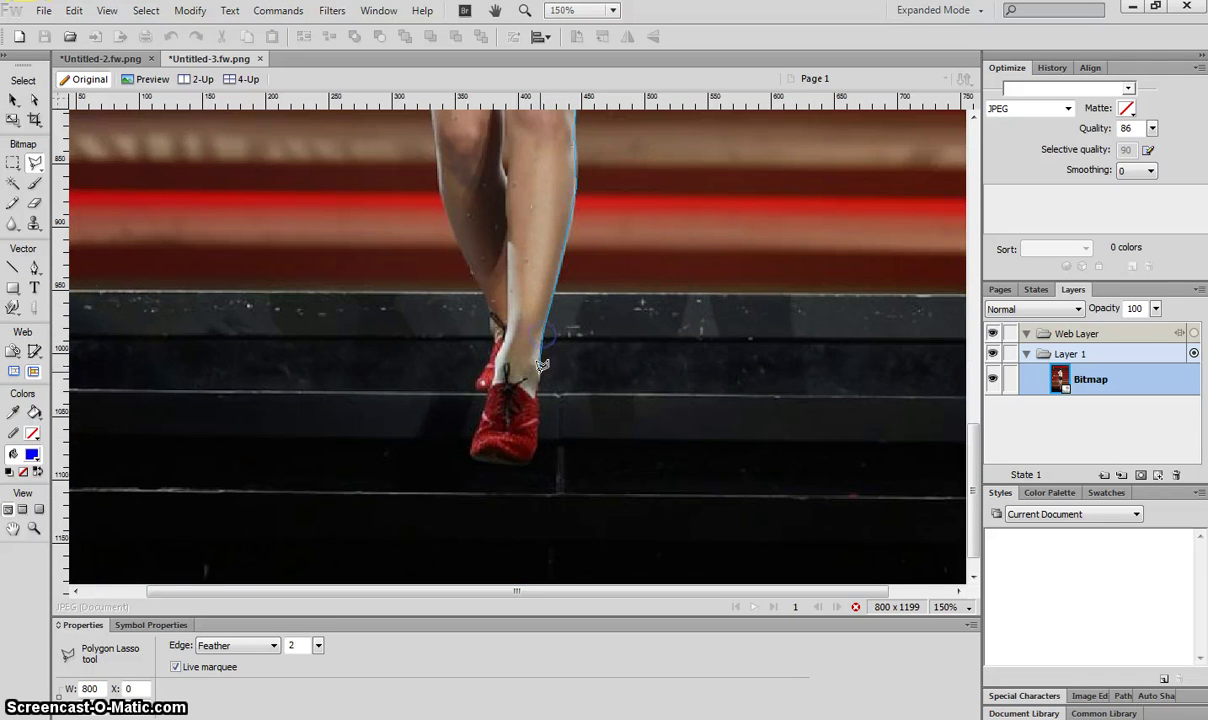
{"action": "left_click", "coordinate": [536, 440]}
{"action": "left_click_drag", "start_coordinate": [523, 456], "coordinate": [479, 450]}
Continue the outline up the left leg and the left edge of the shorts
{"action": "left_click", "coordinate": [486, 317]}
{"action": "left_click", "coordinate": [462, 256]}
{"action": "left_click", "coordinate": [450, 187]}
{"action": "scroll", "coordinate": [490, 228], "scroll_direction": "up", "scroll_amount": 3}
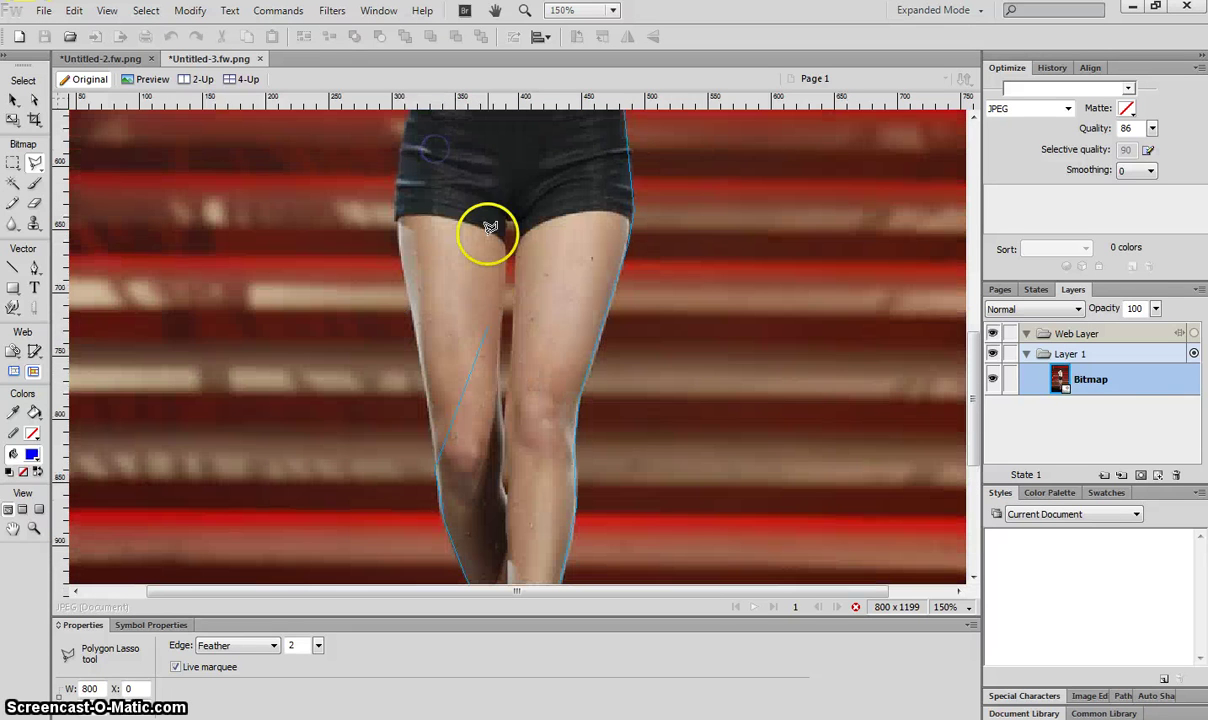
{"action": "left_click", "coordinate": [431, 399]}
{"action": "left_click", "coordinate": [410, 323]}
{"action": "left_click", "coordinate": [410, 302]}
{"action": "left_click", "coordinate": [400, 220]}
{"action": "scroll", "coordinate": [405, 203], "scroll_direction": "up", "scroll_amount": 3}
{"action": "left_click", "coordinate": [408, 283]}
{"action": "left_click", "coordinate": [417, 218]}
{"action": "left_click", "coordinate": [430, 178]}
{"action": "scroll", "coordinate": [440, 150], "scroll_direction": "up", "scroll_amount": 4}
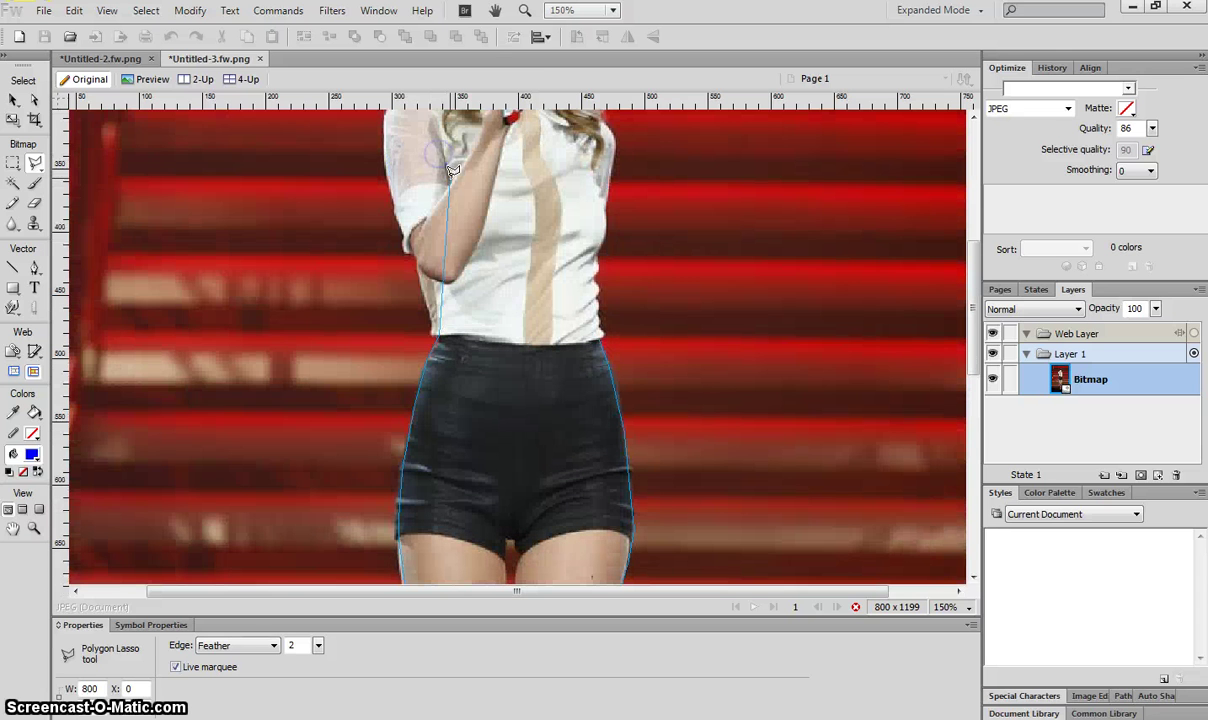
Trace around the arm, sleeve, hair and hat, then close the outline into a selection
{"action": "left_click", "coordinate": [424, 295]}
{"action": "left_click", "coordinate": [385, 181]}
{"action": "left_click", "coordinate": [390, 150]}
{"action": "scroll", "coordinate": [387, 157], "scroll_direction": "up", "scroll_amount": 7}
{"action": "left_click", "coordinate": [383, 440]}
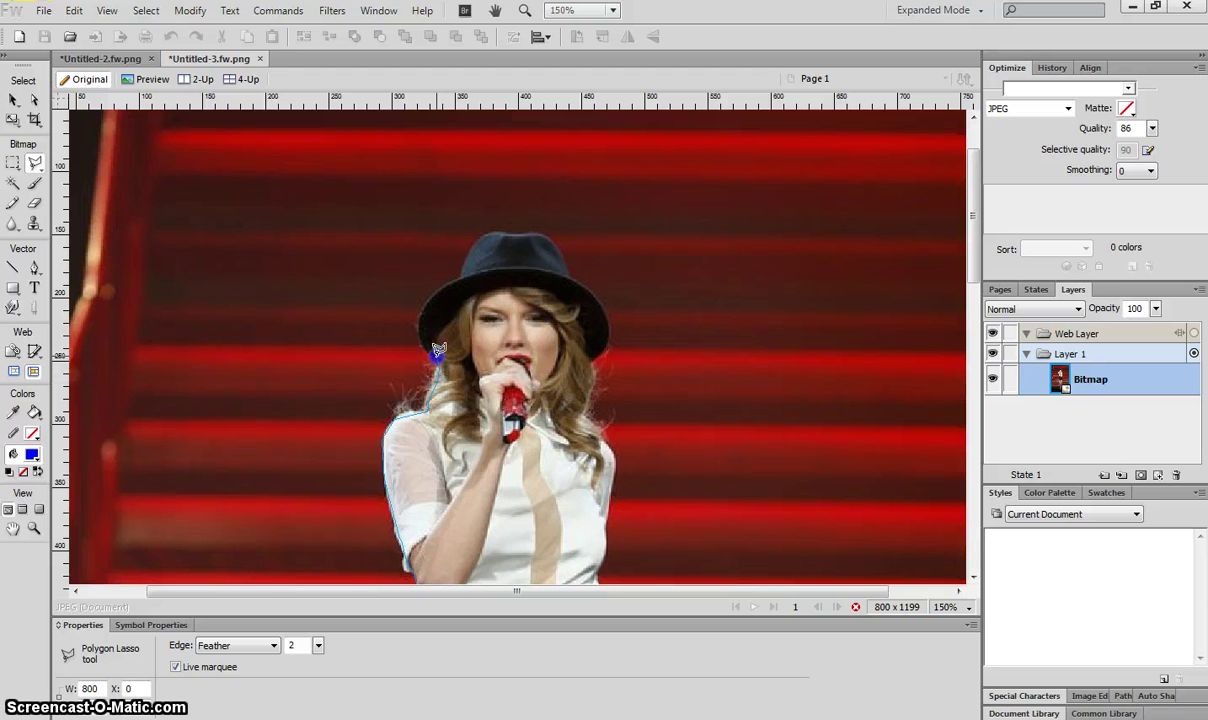
{"action": "left_click", "coordinate": [435, 291]}
{"action": "left_click", "coordinate": [458, 276]}
{"action": "left_click", "coordinate": [540, 232]}
{"action": "left_click", "coordinate": [570, 277]}
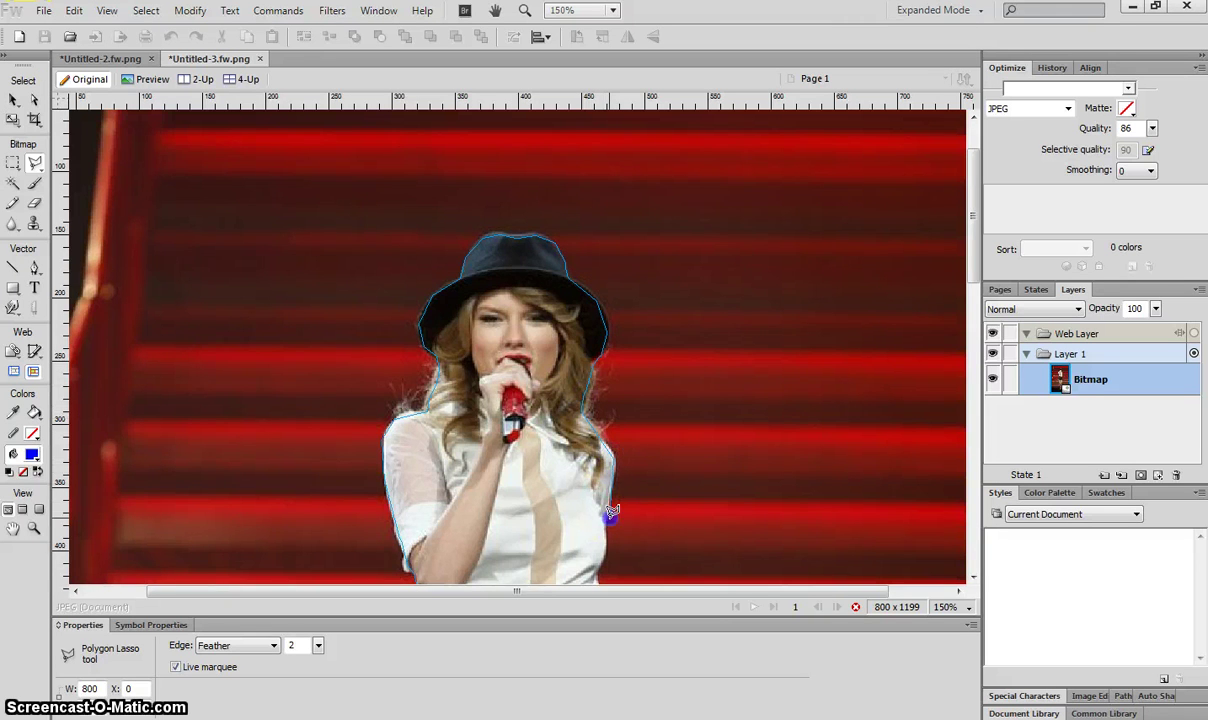
{"action": "left_click_drag", "start_coordinate": [611, 512], "coordinate": [605, 255]}
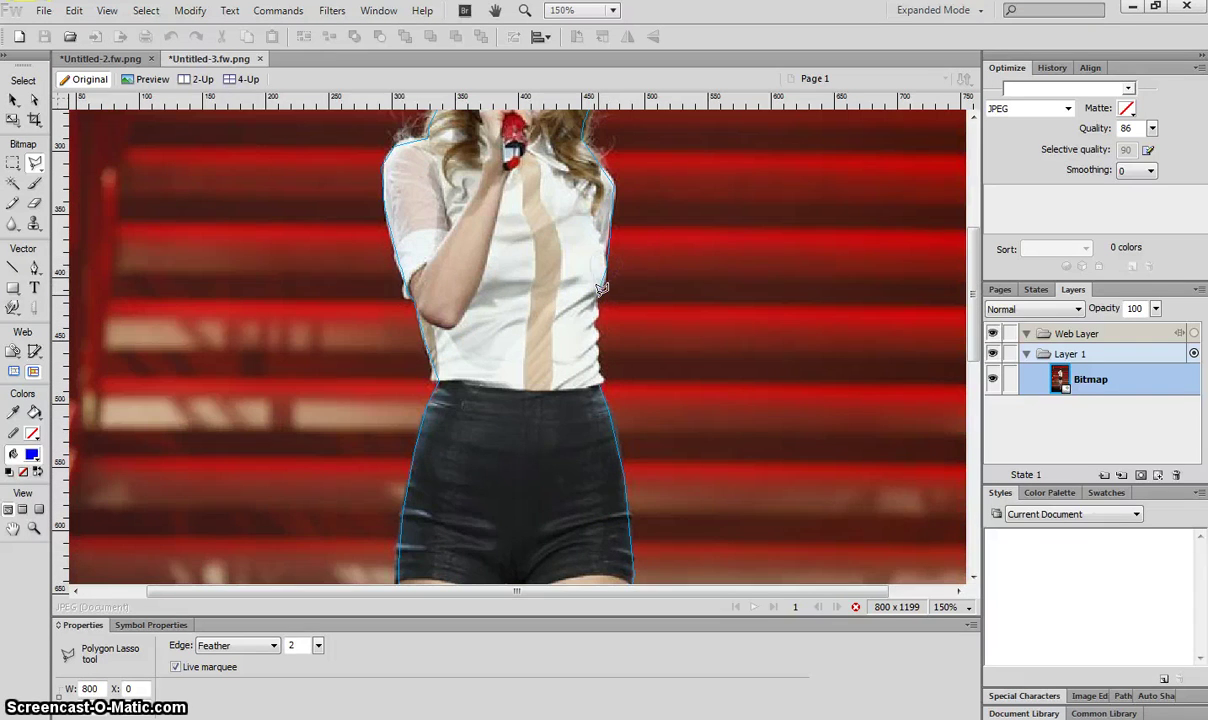
{"action": "double_click", "coordinate": [601, 381]}
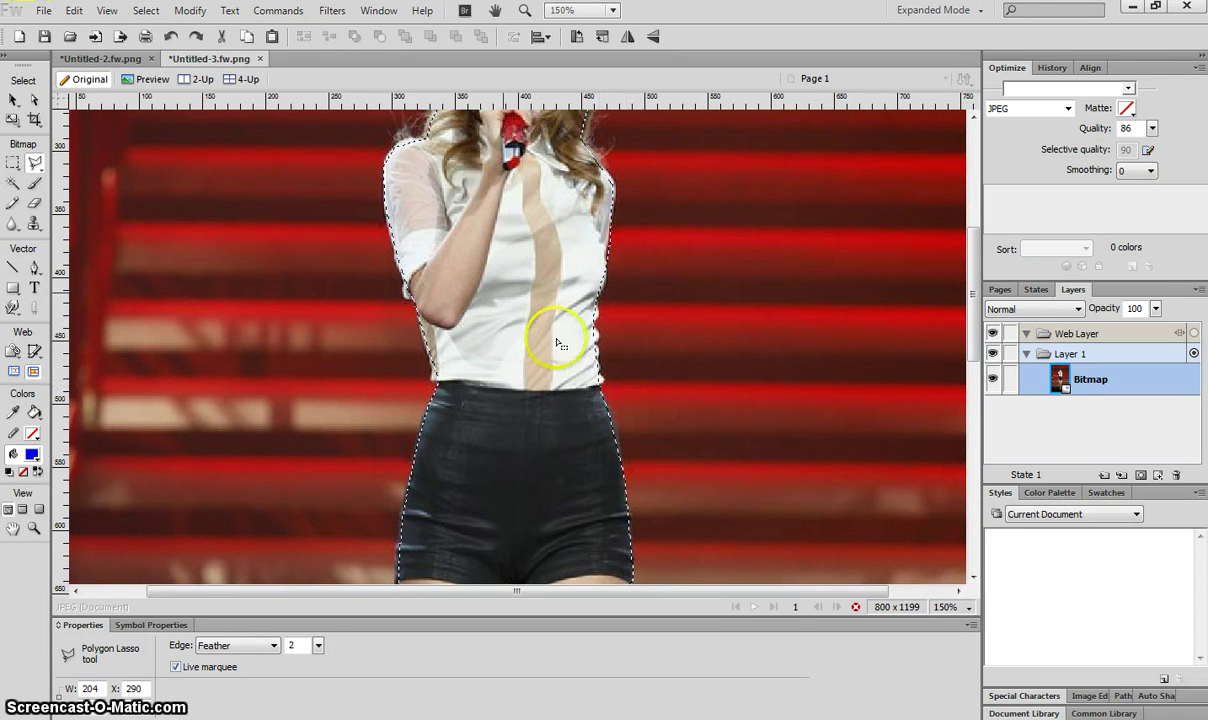
Zoom out to 50% and feather the singer selection with a 2-pixel radius
{"action": "left_click", "coordinate": [12, 101]}
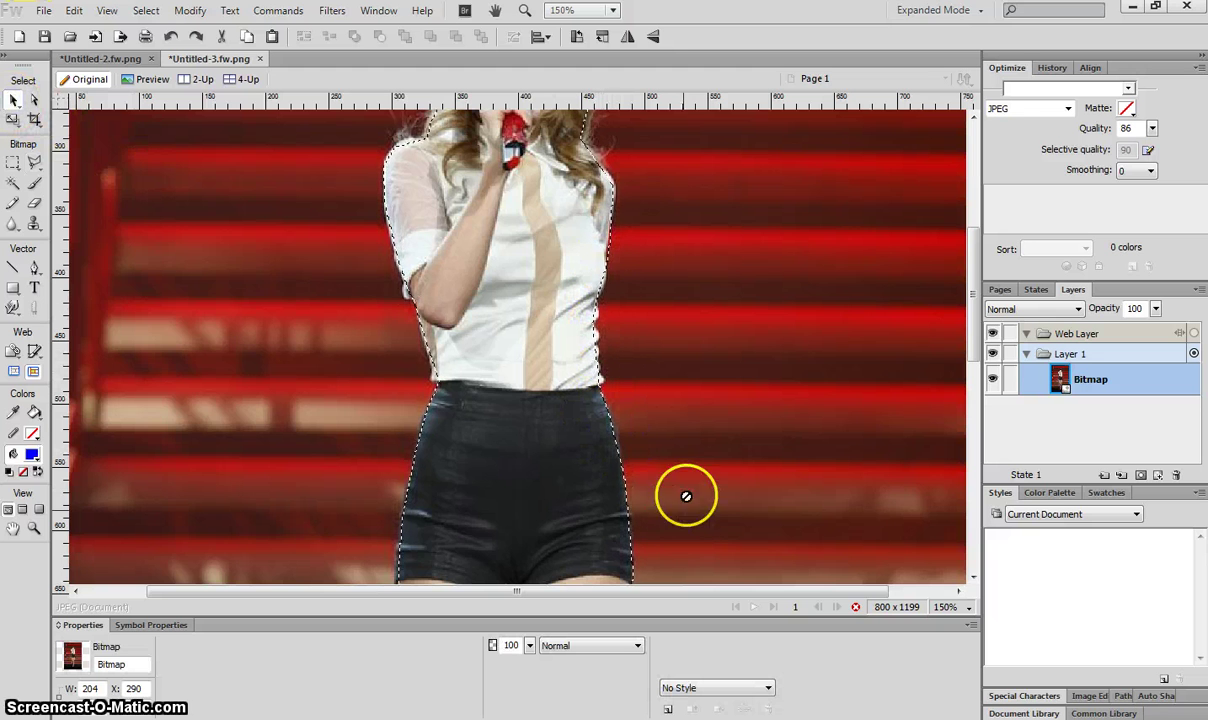
{"action": "key", "text": "ctrl+minus"}
{"action": "key", "text": "ctrl+minus"}
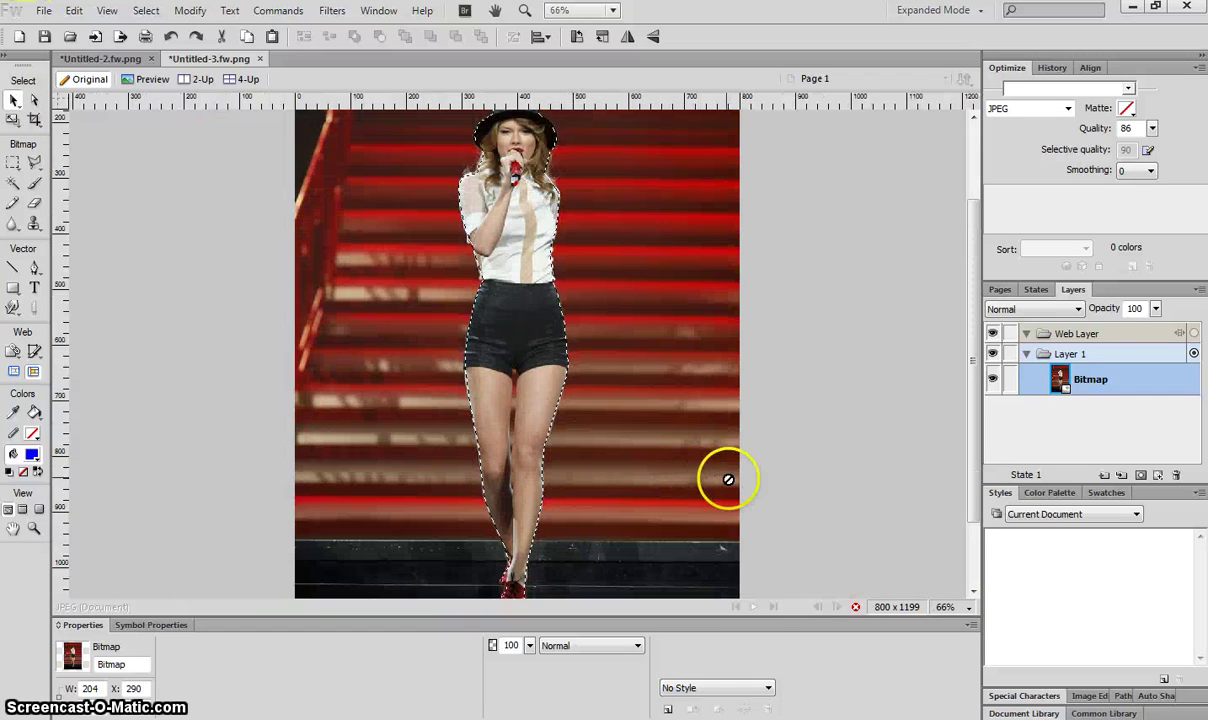
{"action": "key", "text": "ctrl+minus"}
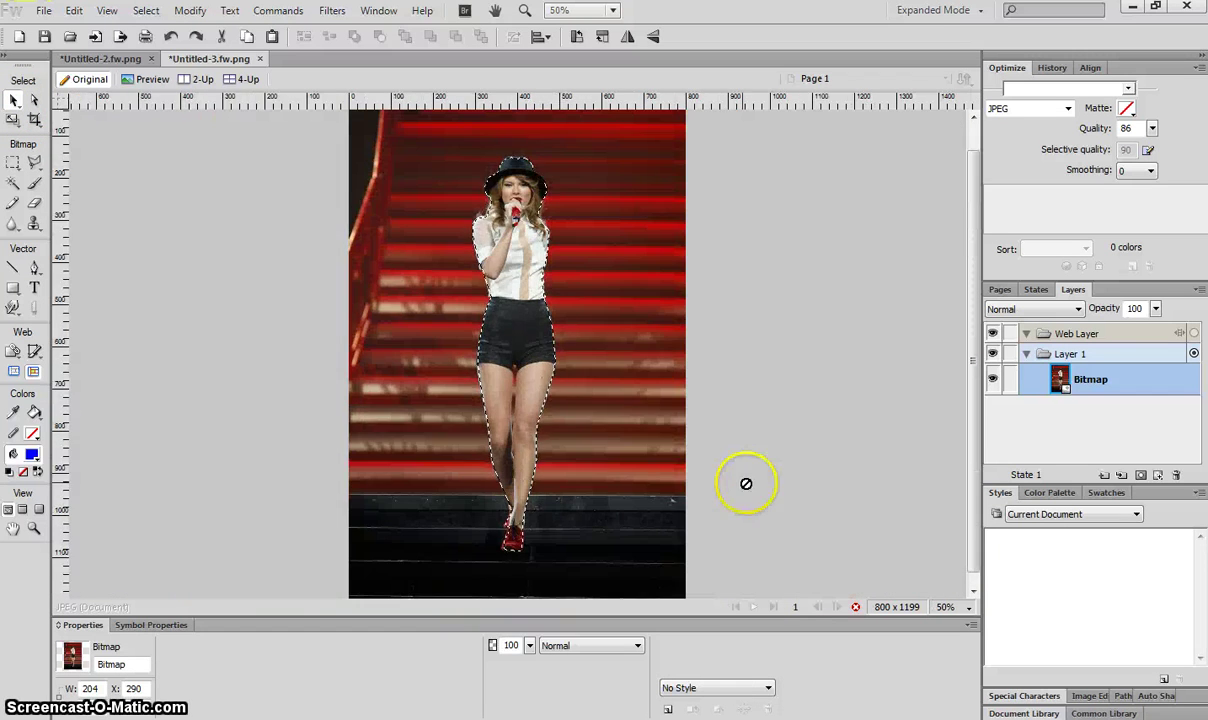
{"action": "left_click", "coordinate": [146, 10]}
{"action": "left_click", "coordinate": [172, 148]}
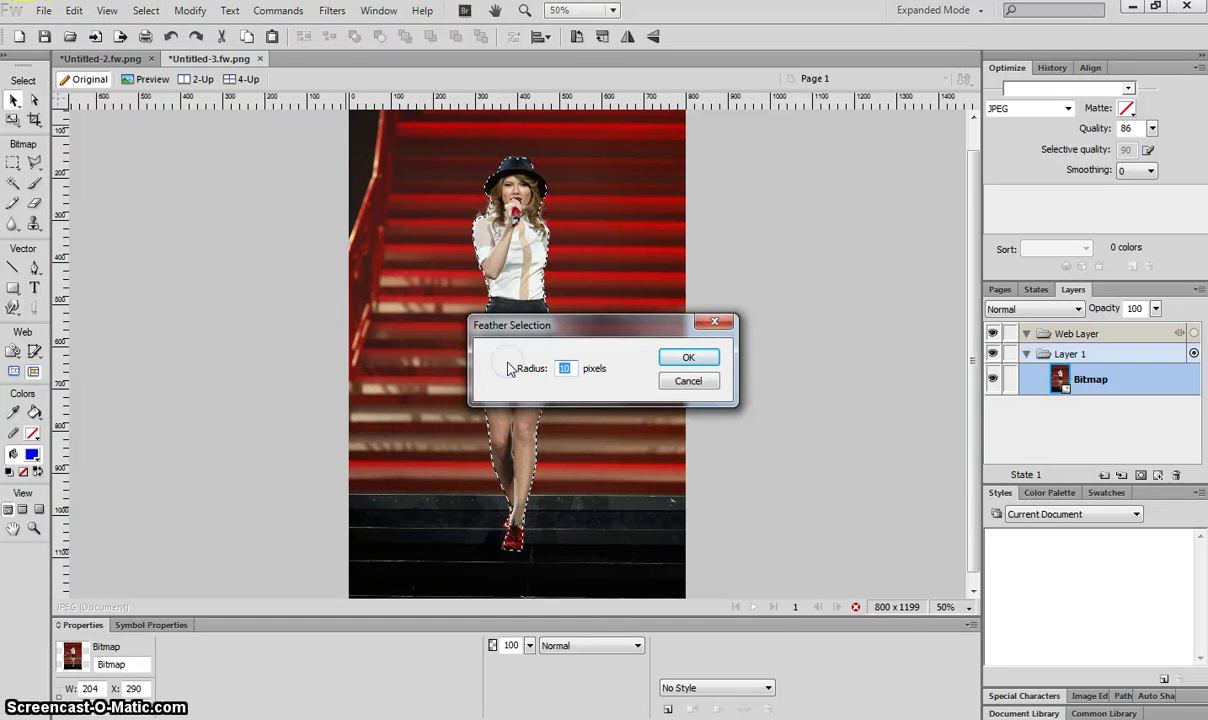
{"action": "left_click", "coordinate": [680, 362]}
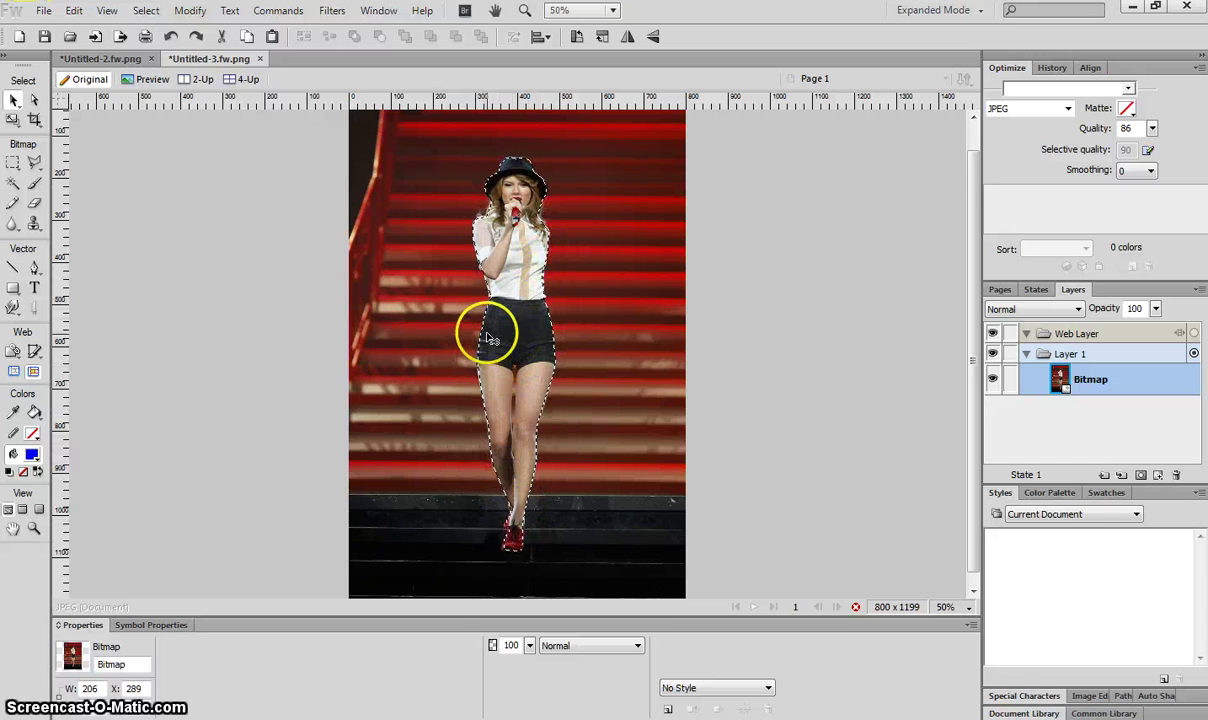
Copy the selected singer and paste her into the Untitled-2 poster
{"action": "left_click", "coordinate": [76, 10]}
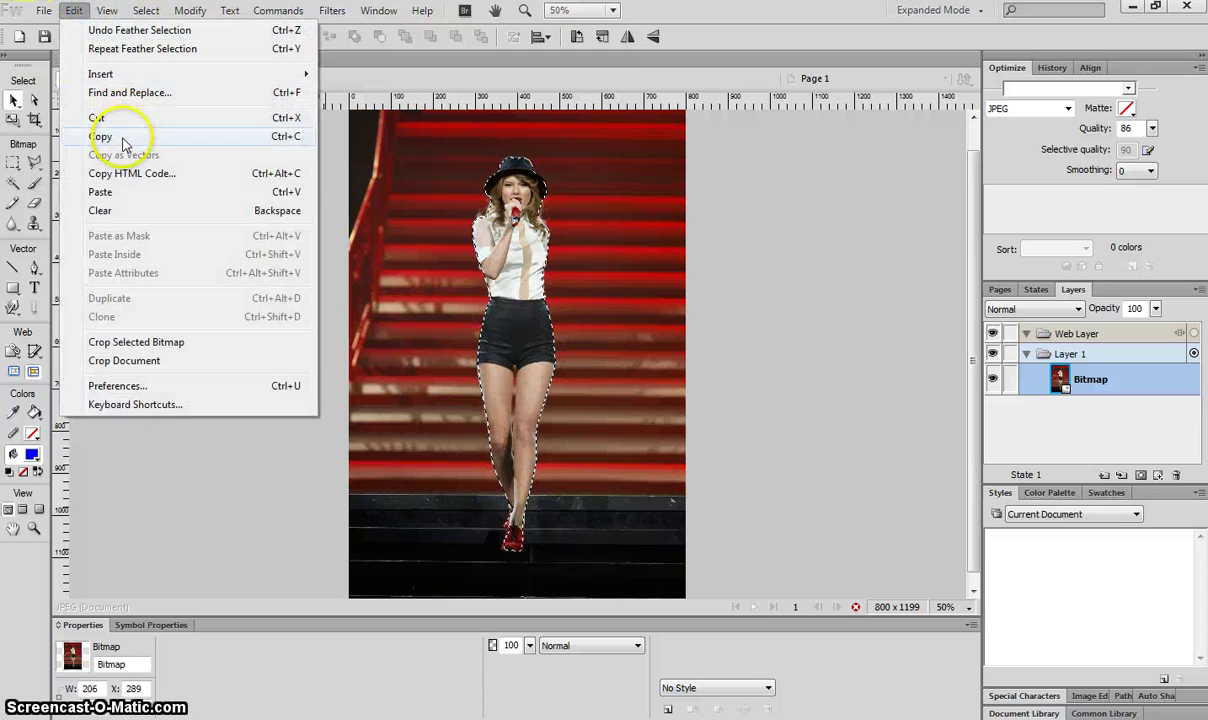
{"action": "left_click", "coordinate": [120, 137]}
{"action": "left_click", "coordinate": [108, 58]}
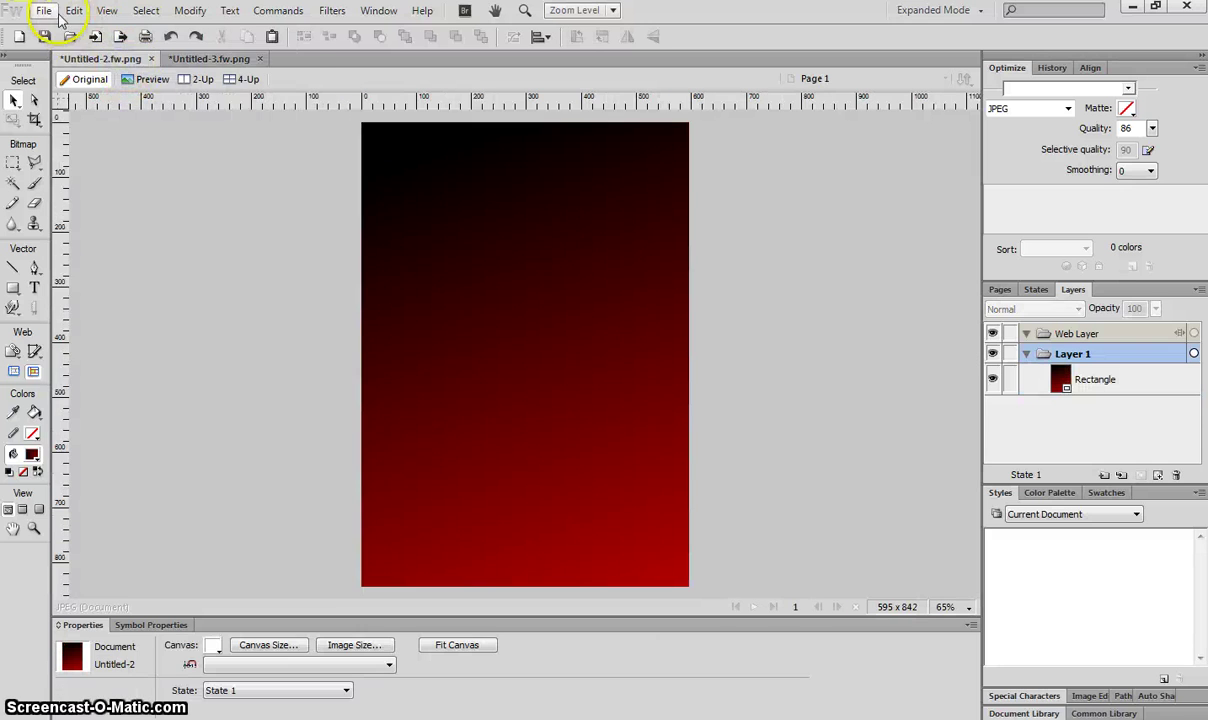
{"action": "left_click", "coordinate": [74, 10]}
{"action": "left_click", "coordinate": [105, 190]}
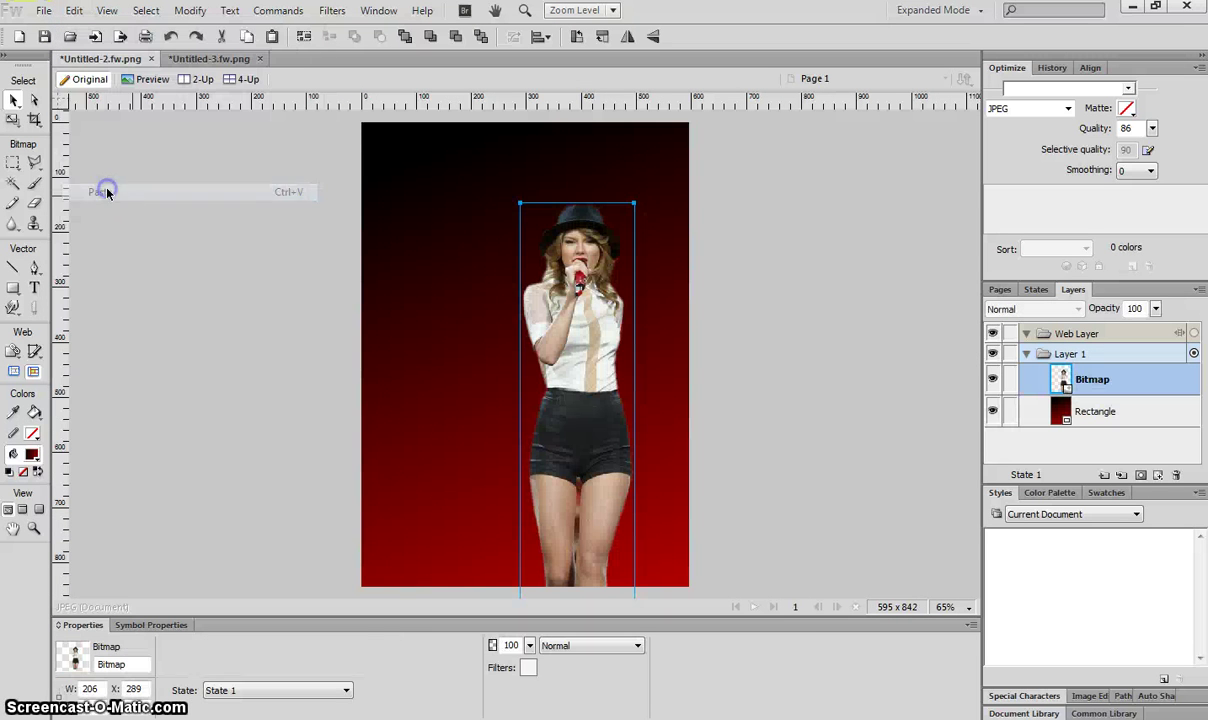
{"action": "left_click_drag", "start_coordinate": [580, 423], "coordinate": [643, 361]}
Scale the singer to 183 px wide and place her along the poster's right side
{"action": "left_click", "coordinate": [12, 120]}
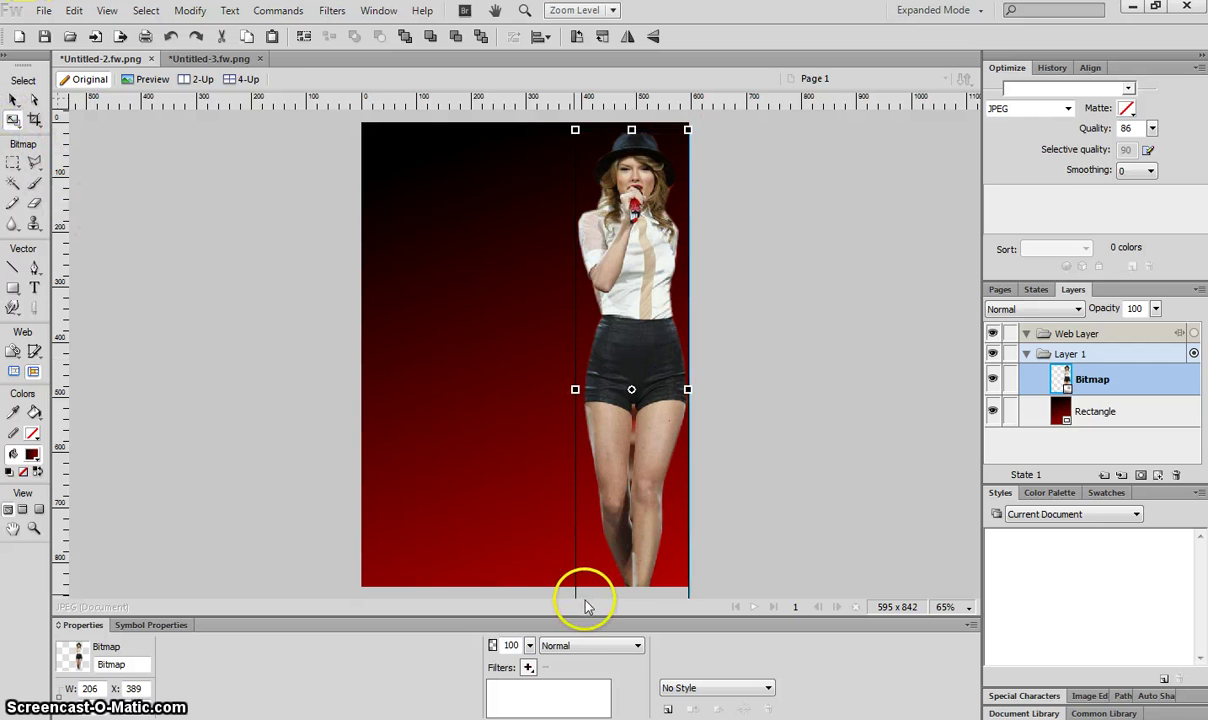
{"action": "left_click_drag", "start_coordinate": [579, 155], "coordinate": [637, 259]}
{"action": "key", "text": "ctrl+z"}
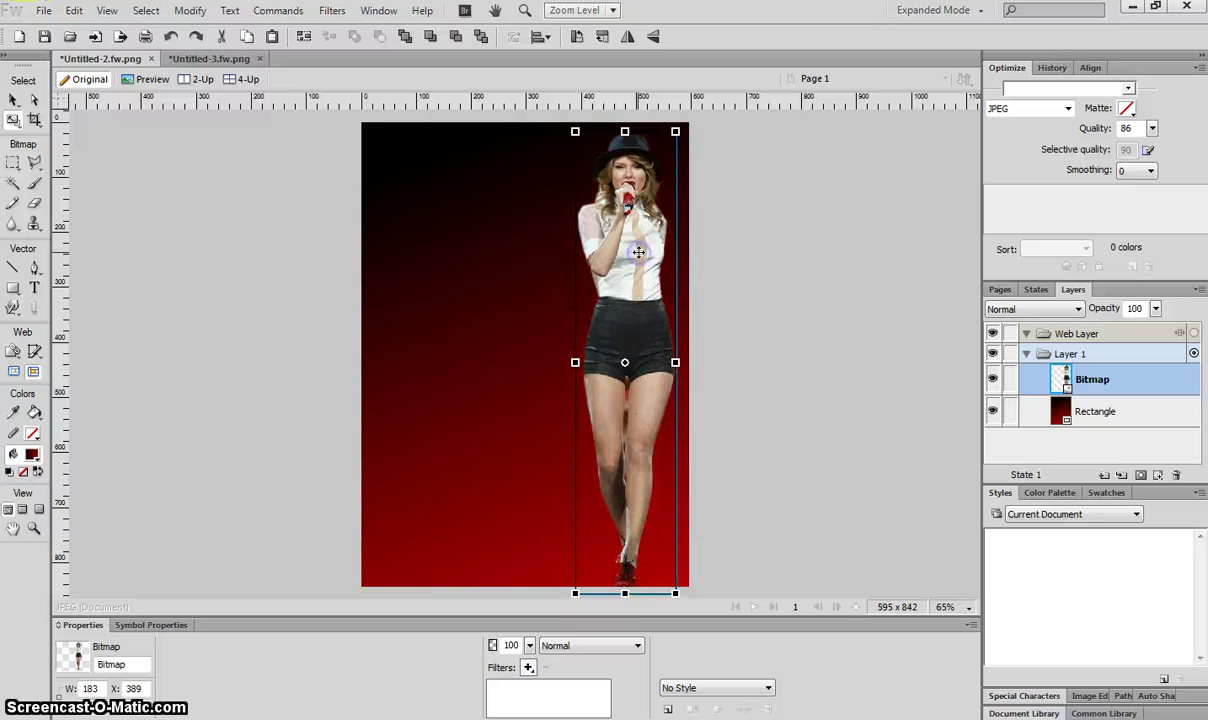
{"action": "left_click", "coordinate": [650, 343]}
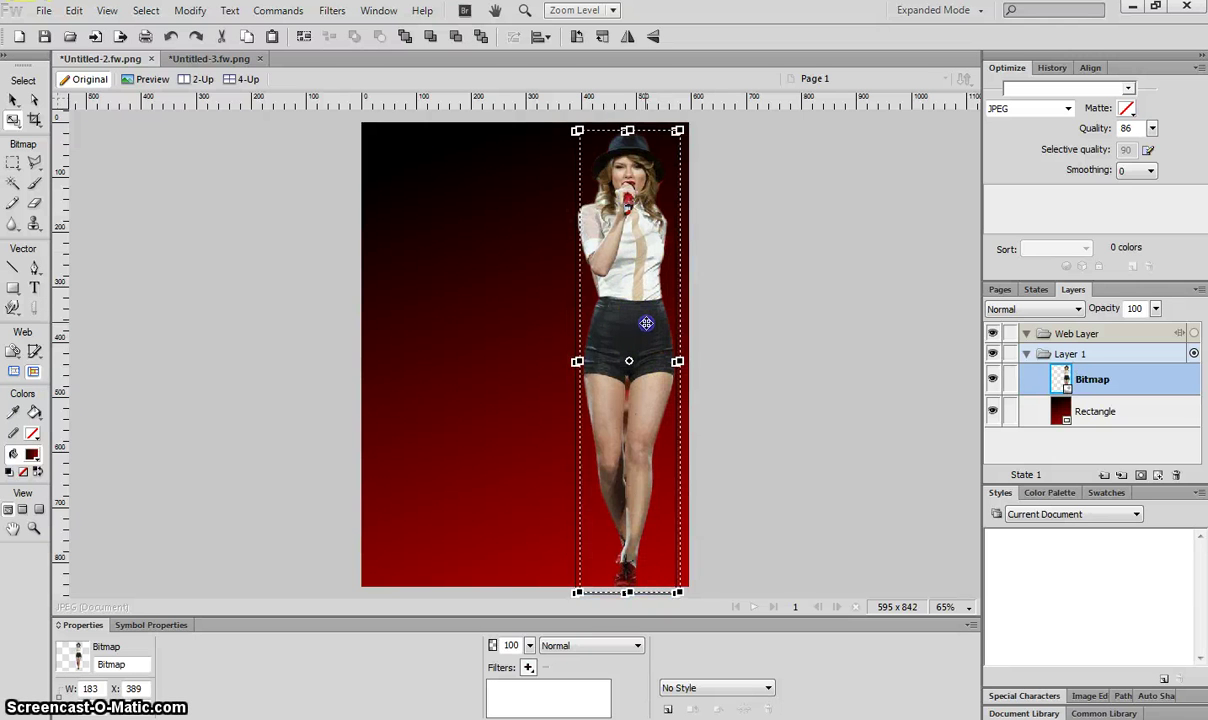
{"action": "left_click_drag", "start_coordinate": [651, 329], "coordinate": [655, 327]}
{"action": "left_click", "coordinate": [14, 100]}
{"action": "left_click", "coordinate": [166, 226]}
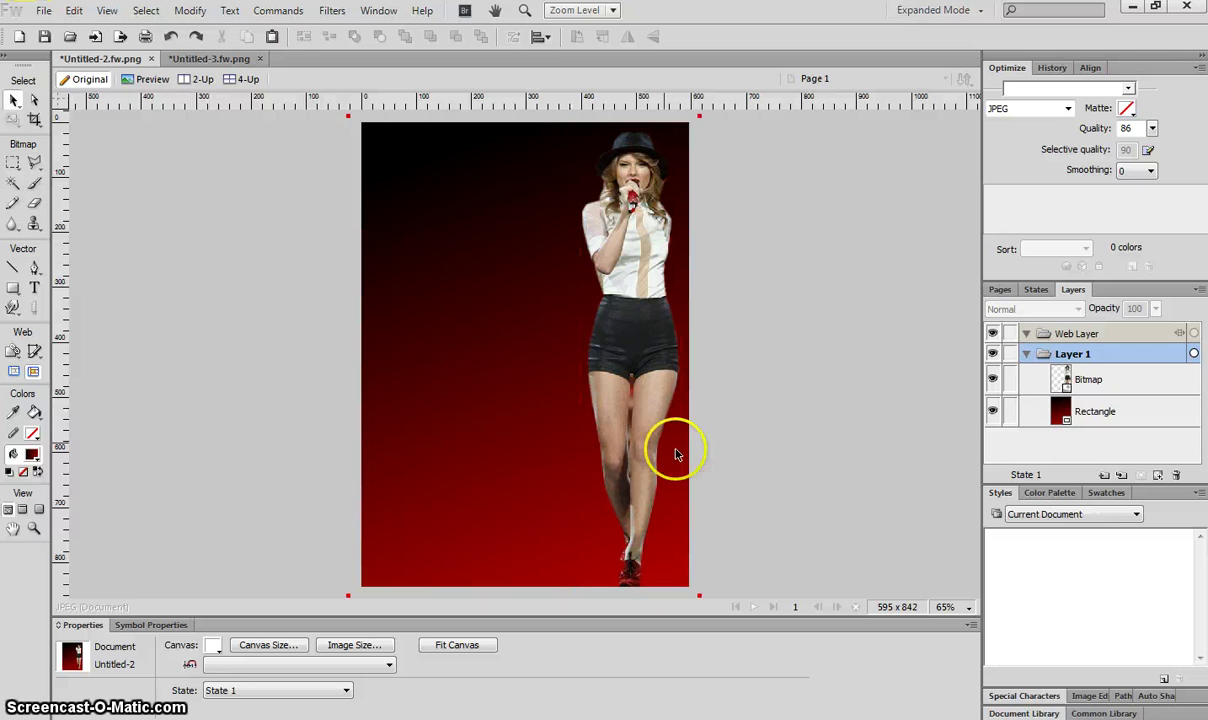
Outline the gap between the thighs with the Polygon Lasso, then drop that selection
{"action": "scroll", "coordinate": [636, 474], "scroll_direction": "up", "scroll_amount": 2}
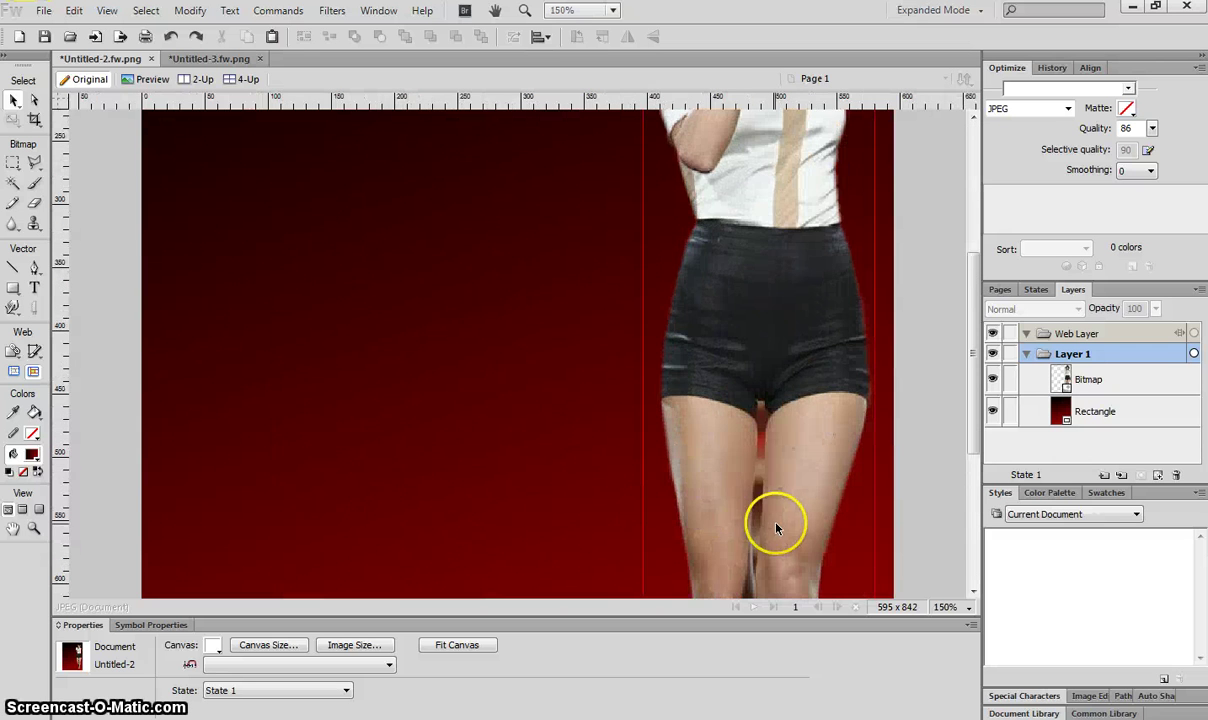
{"action": "scroll", "coordinate": [778, 532], "scroll_direction": "up", "scroll_amount": 1}
{"action": "scroll", "coordinate": [778, 531], "scroll_direction": "down", "scroll_amount": 3}
{"action": "left_click_drag", "start_coordinate": [628, 598], "coordinate": [747, 597]}
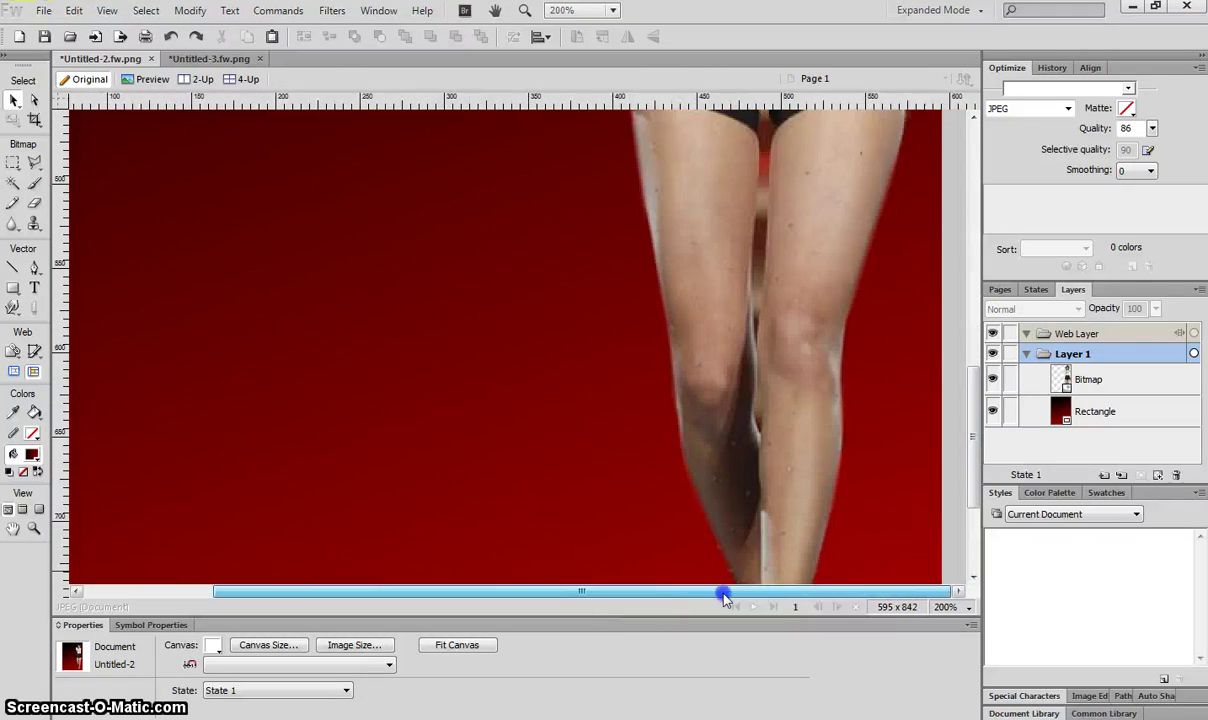
{"action": "left_click", "coordinate": [34, 163]}
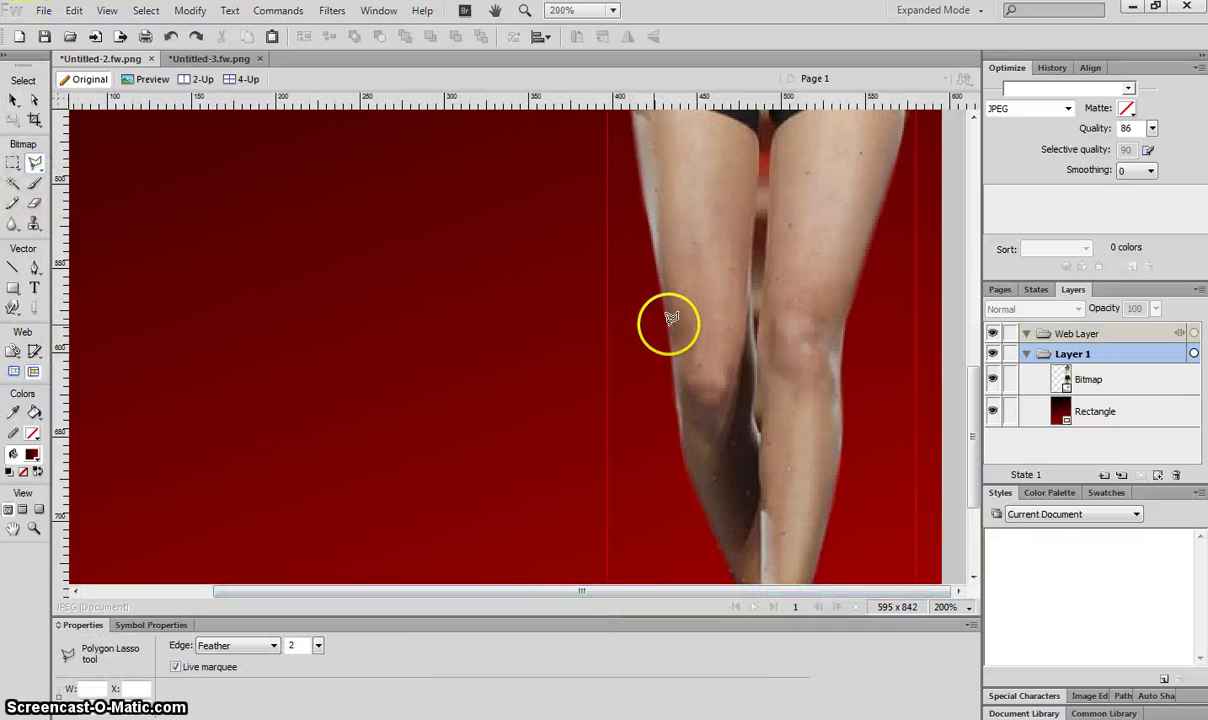
{"action": "left_click", "coordinate": [756, 180]}
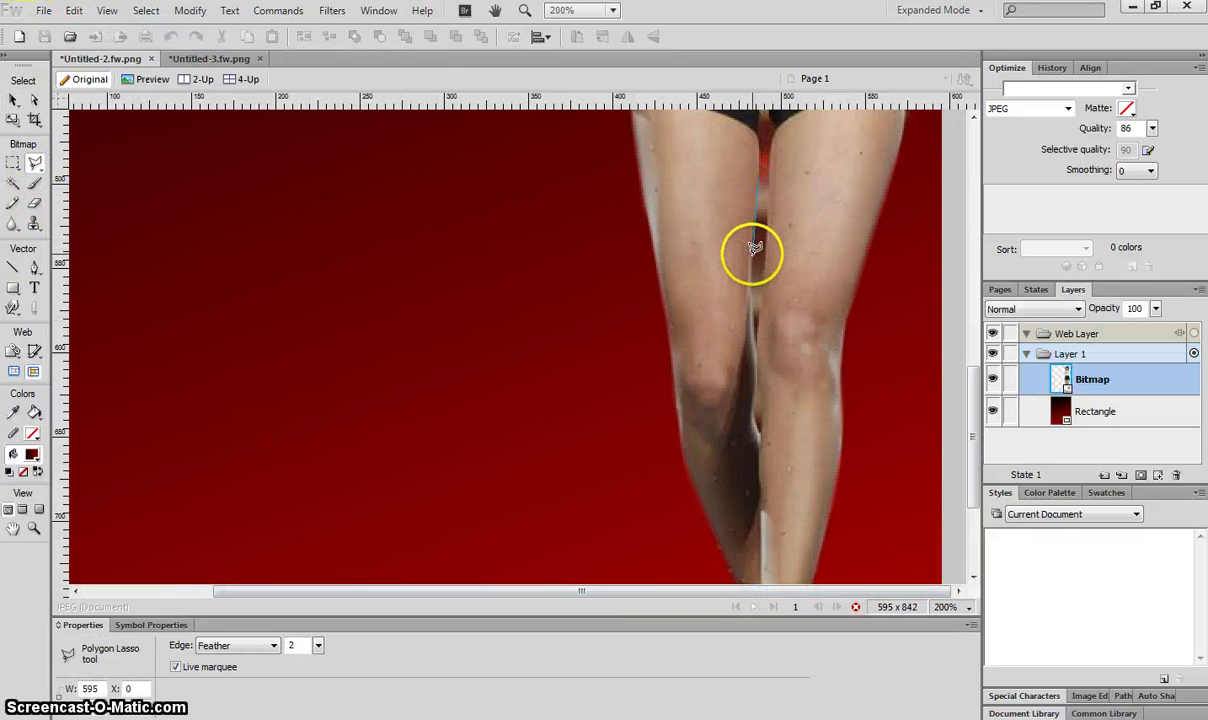
{"action": "left_click", "coordinate": [750, 300]}
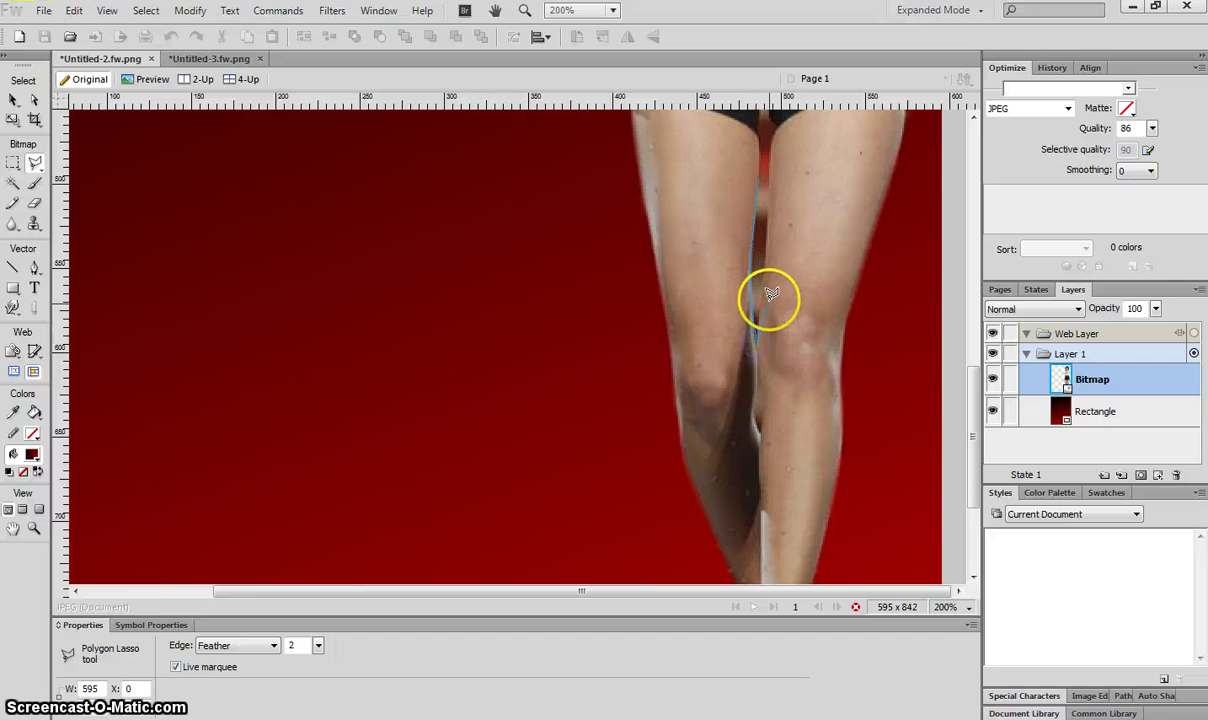
{"action": "left_click", "coordinate": [770, 185]}
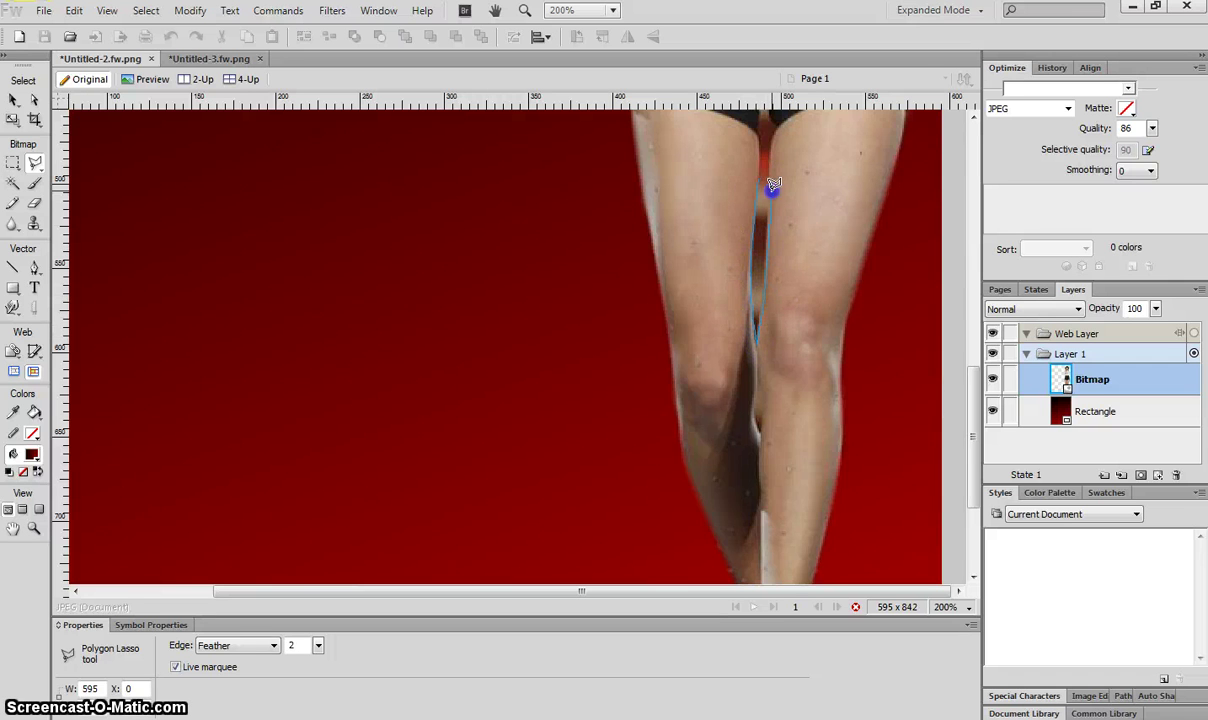
{"action": "scroll", "coordinate": [771, 210], "scroll_direction": "up", "scroll_amount": 3}
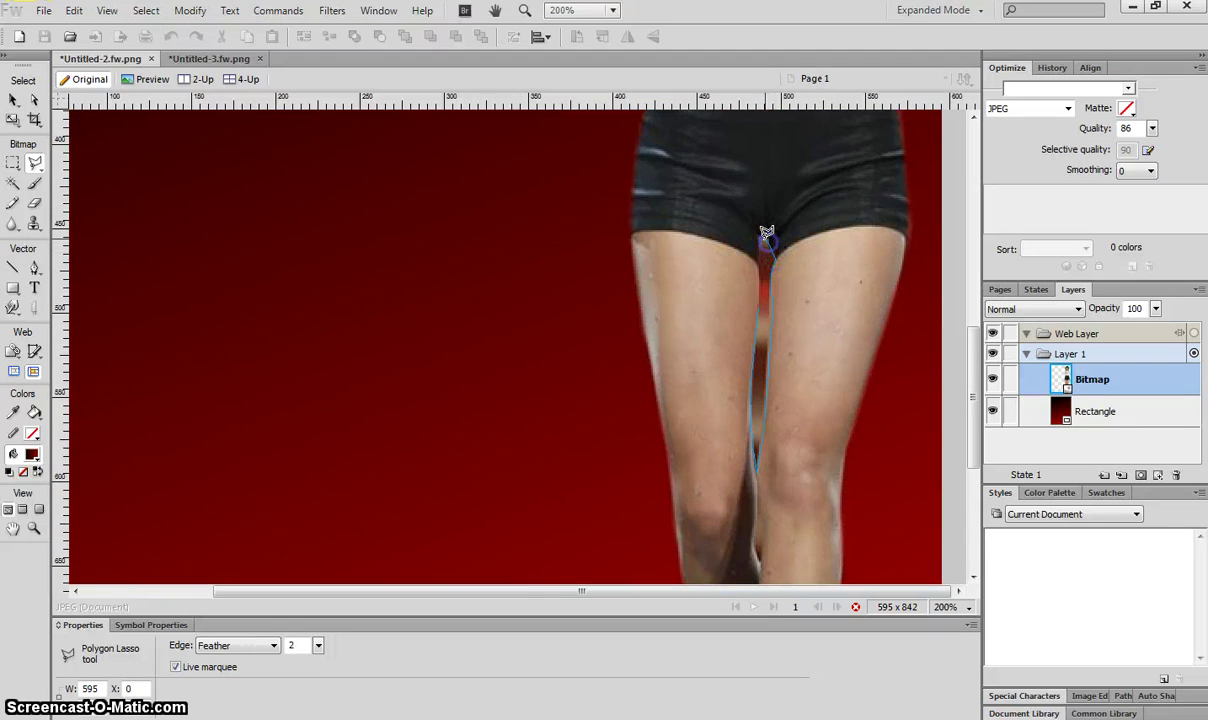
{"action": "double_click", "coordinate": [761, 303]}
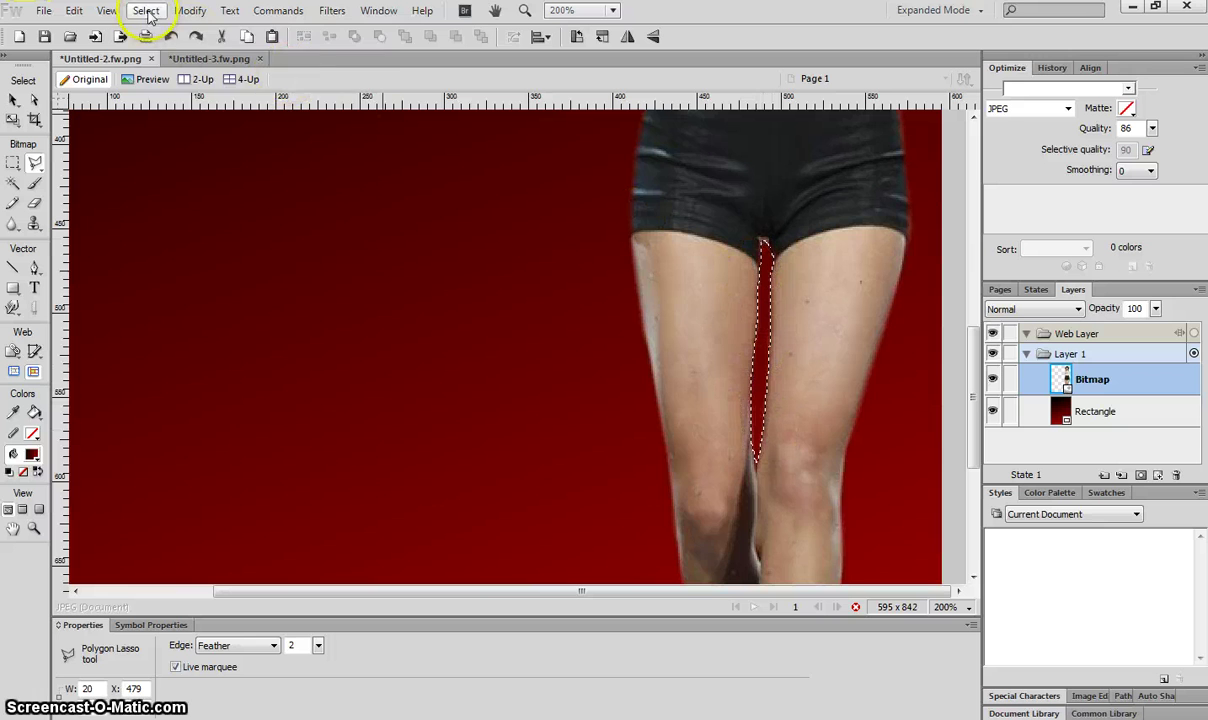
{"action": "left_click", "coordinate": [146, 10]}
{"action": "left_click", "coordinate": [170, 47]}
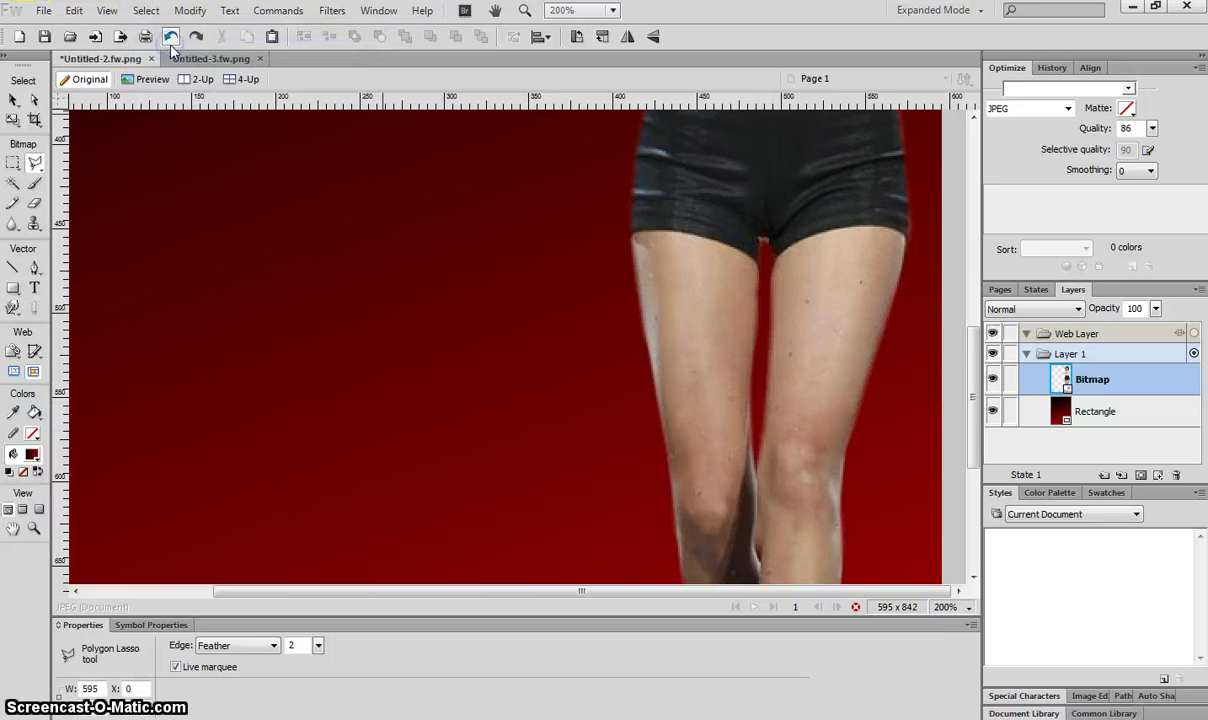
Delete the photo background between the calves and zoom out to the whole poster
{"action": "scroll", "coordinate": [740, 416], "scroll_direction": "down", "scroll_amount": 3}
{"action": "left_click", "coordinate": [763, 412]}
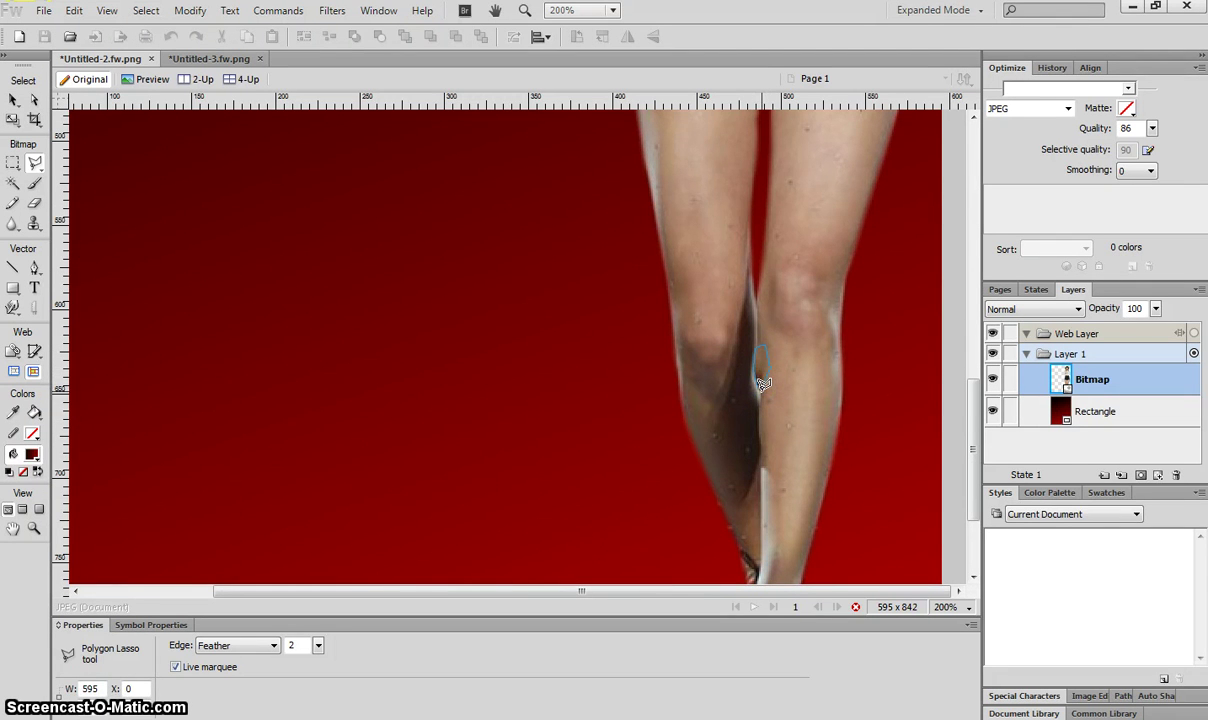
{"action": "key", "text": "Delete"}
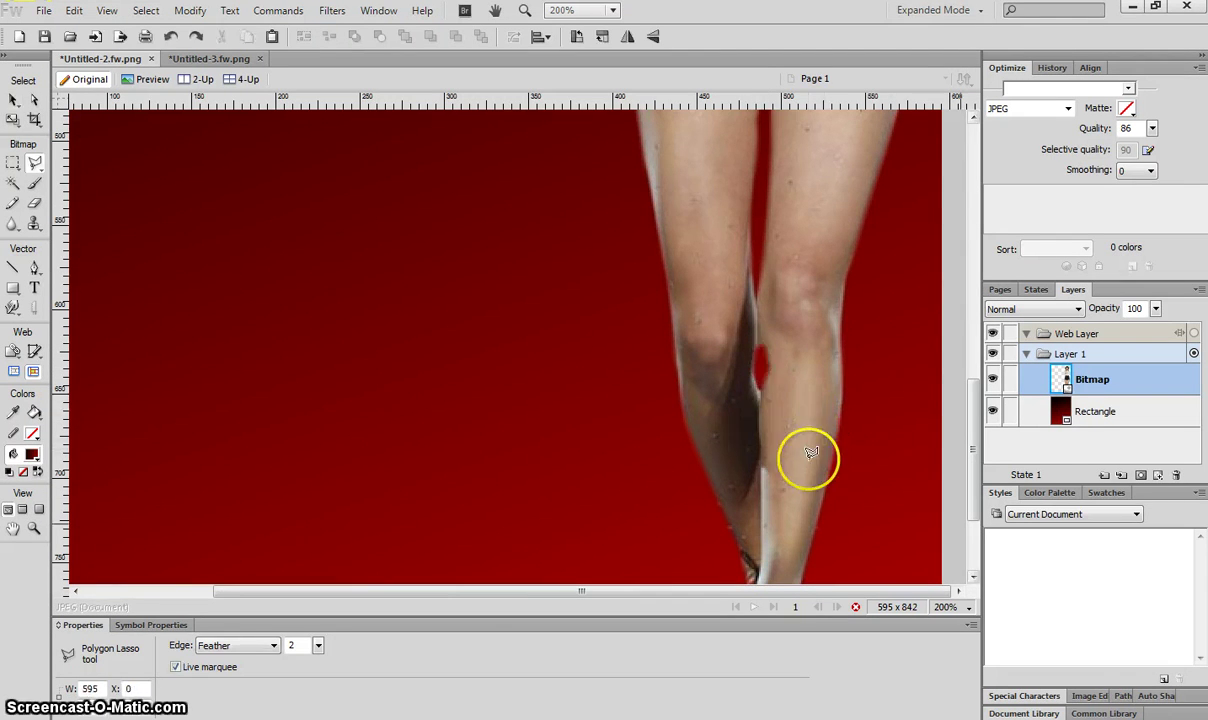
{"action": "left_click", "coordinate": [14, 100]}
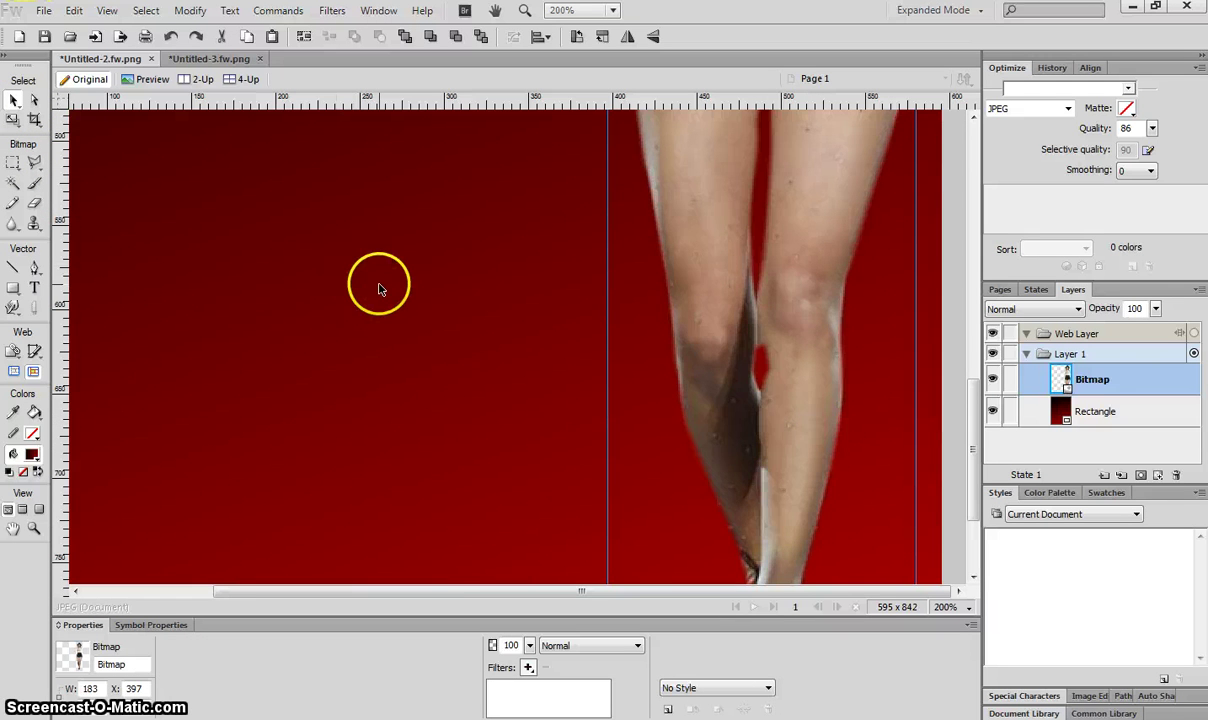
{"action": "key", "text": "ctrl+minus"}
{"action": "key", "text": "ctrl+minus"}
{"action": "key", "text": "ctrl+minus"}
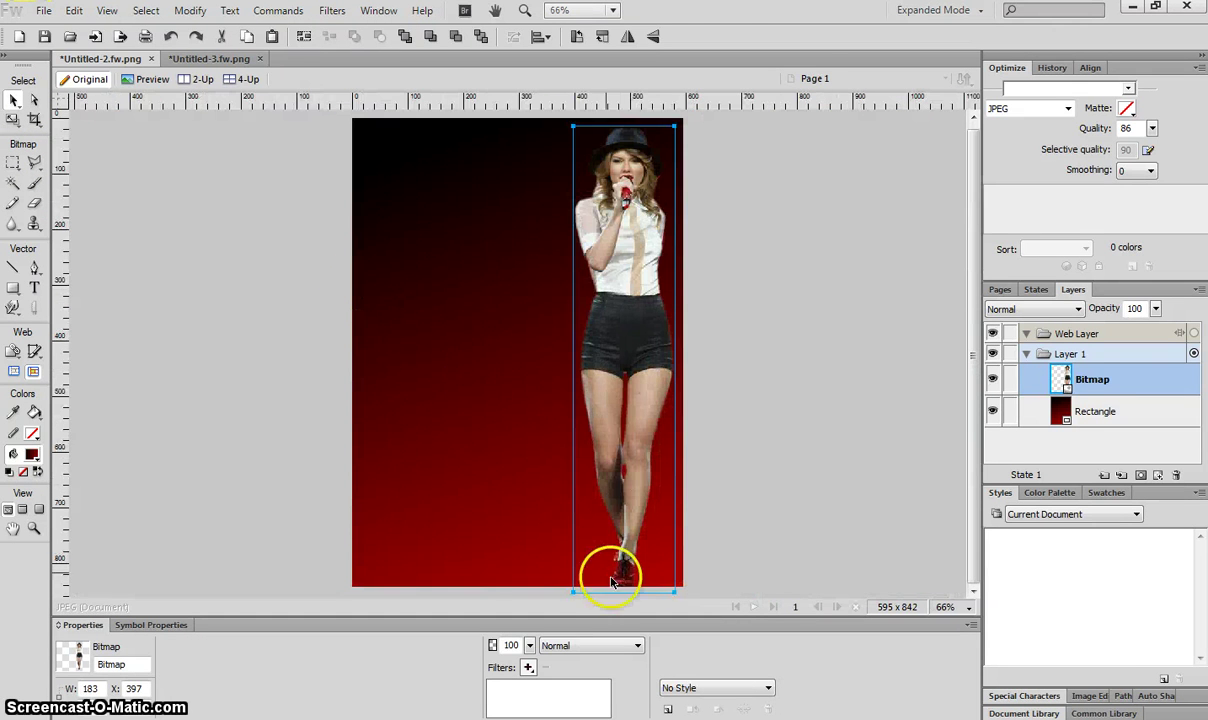
{"action": "left_click", "coordinate": [760, 402]}
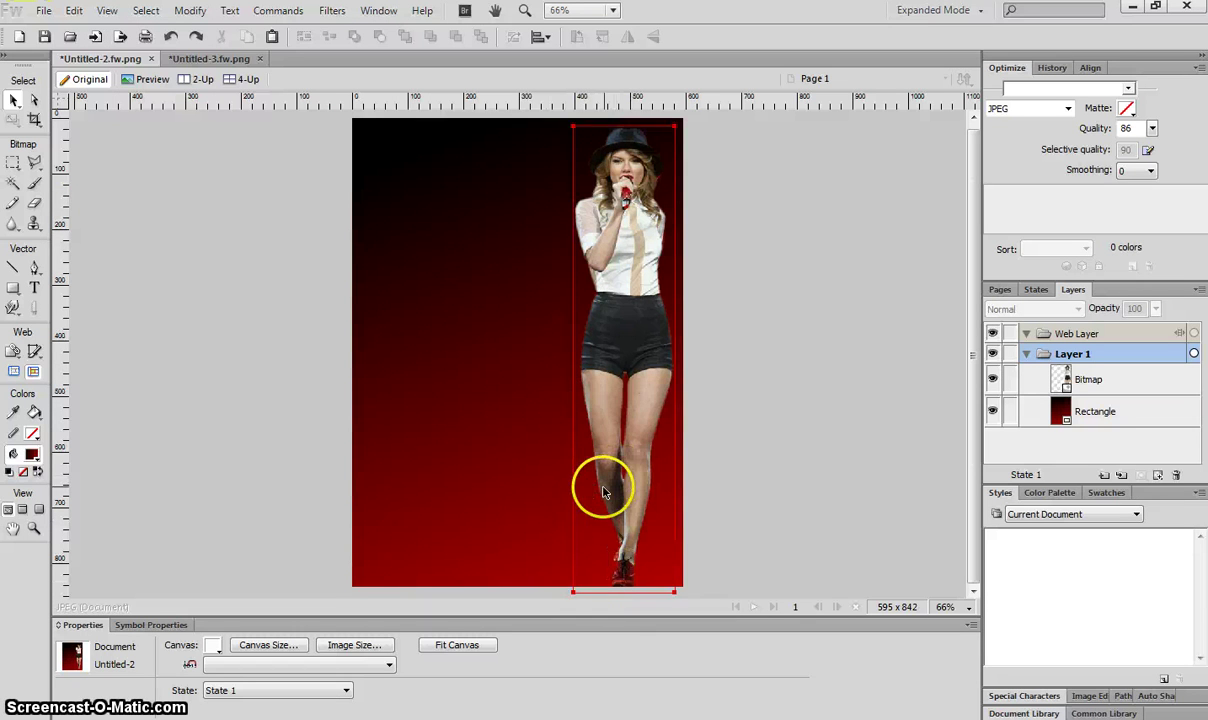
Set a large yellow Random Squares brush and paint a diagonal trail across the poster
{"action": "left_click", "coordinate": [34, 185]}
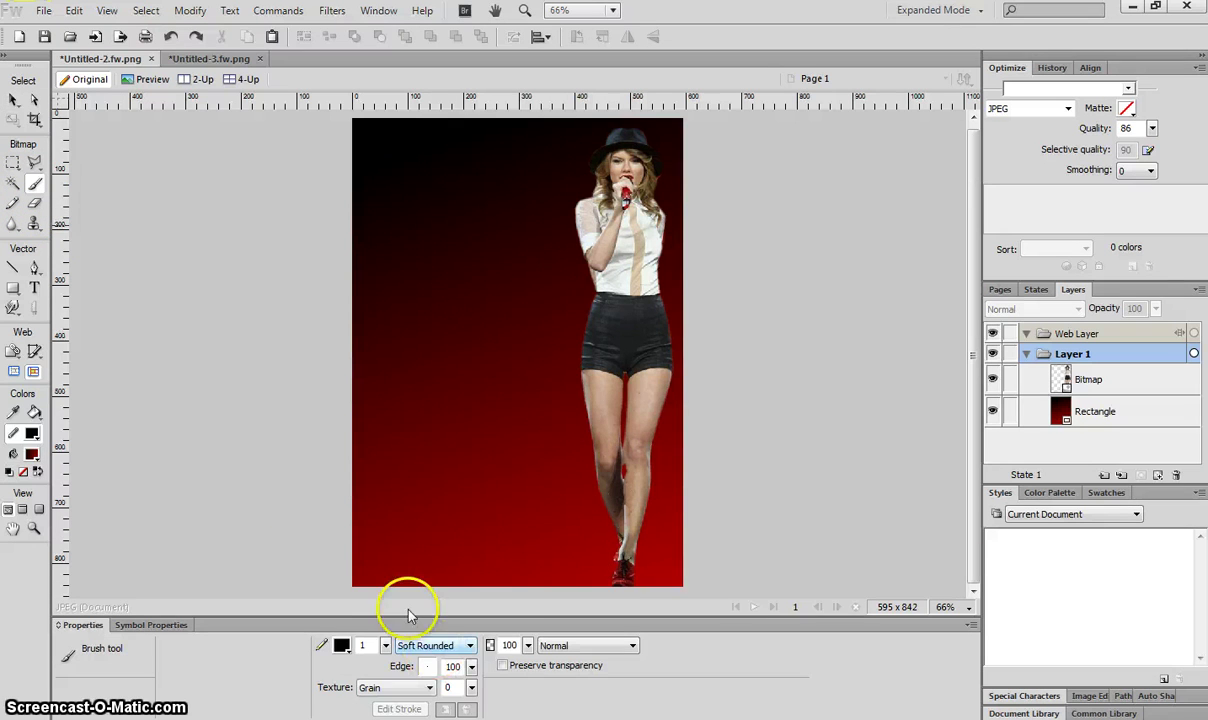
{"action": "left_click", "coordinate": [414, 647]}
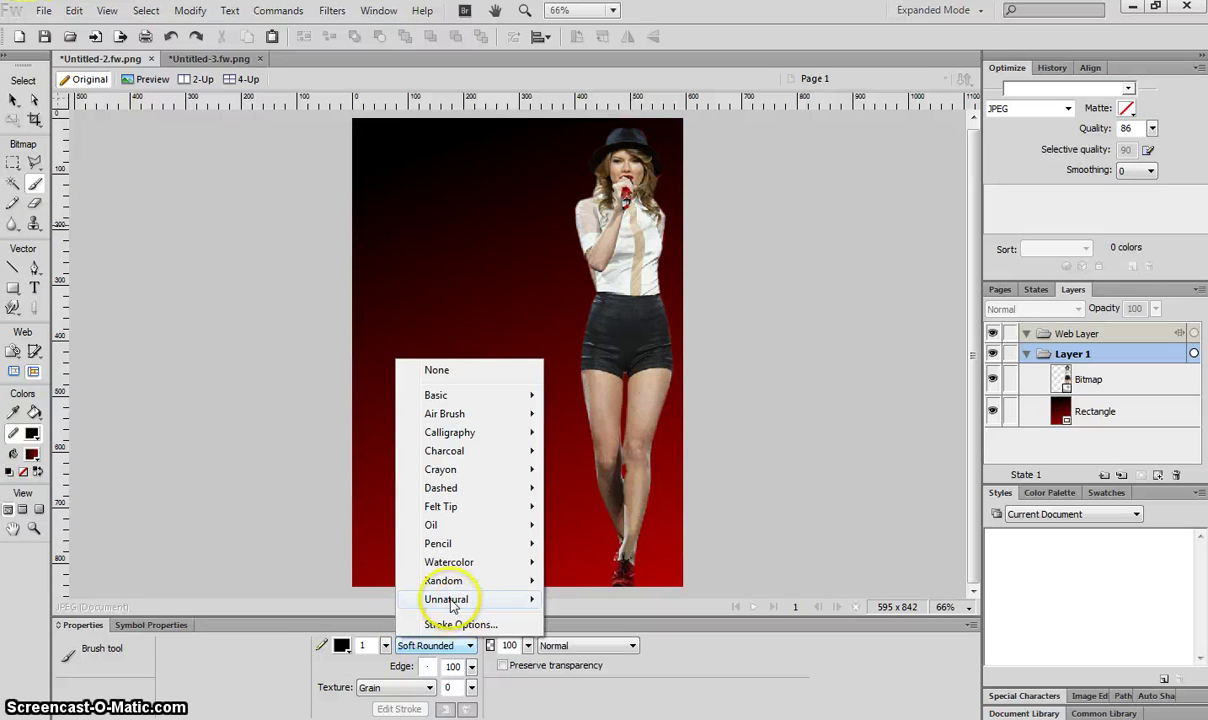
{"action": "mouse_move", "coordinate": [460, 600]}
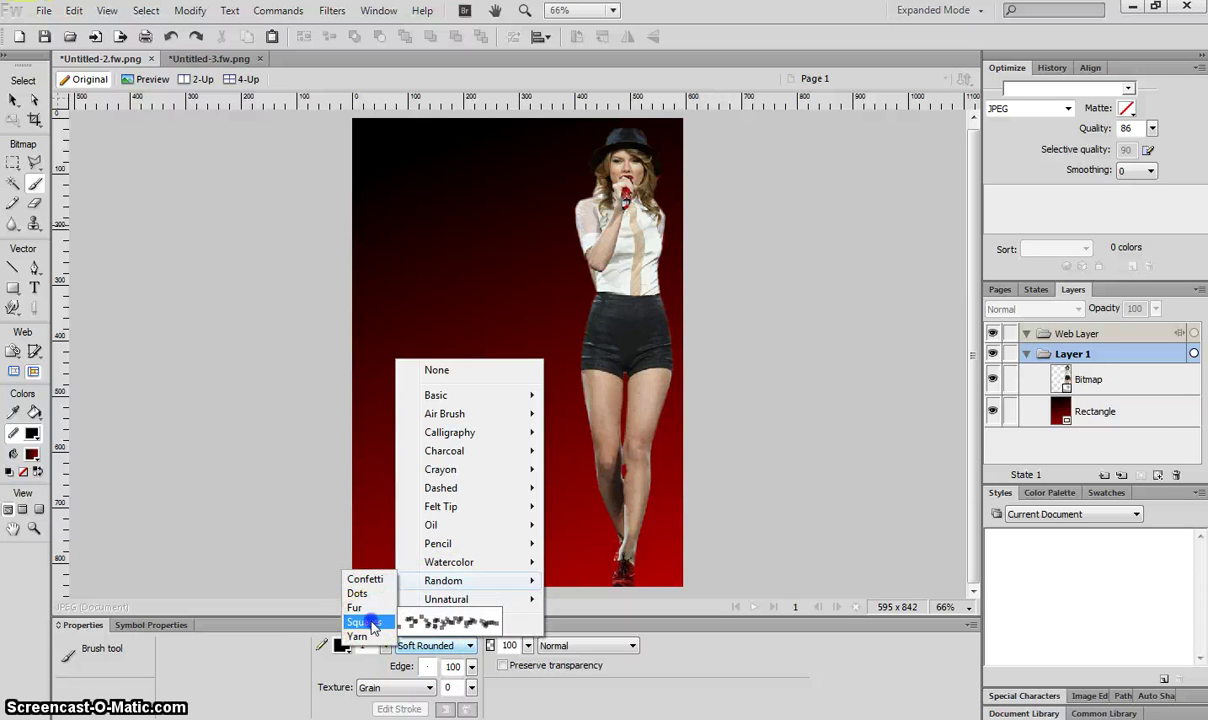
{"action": "left_click", "coordinate": [362, 622]}
{"action": "left_click_drag", "start_coordinate": [385, 648], "coordinate": [376, 584]}
{"action": "left_click", "coordinate": [342, 646]}
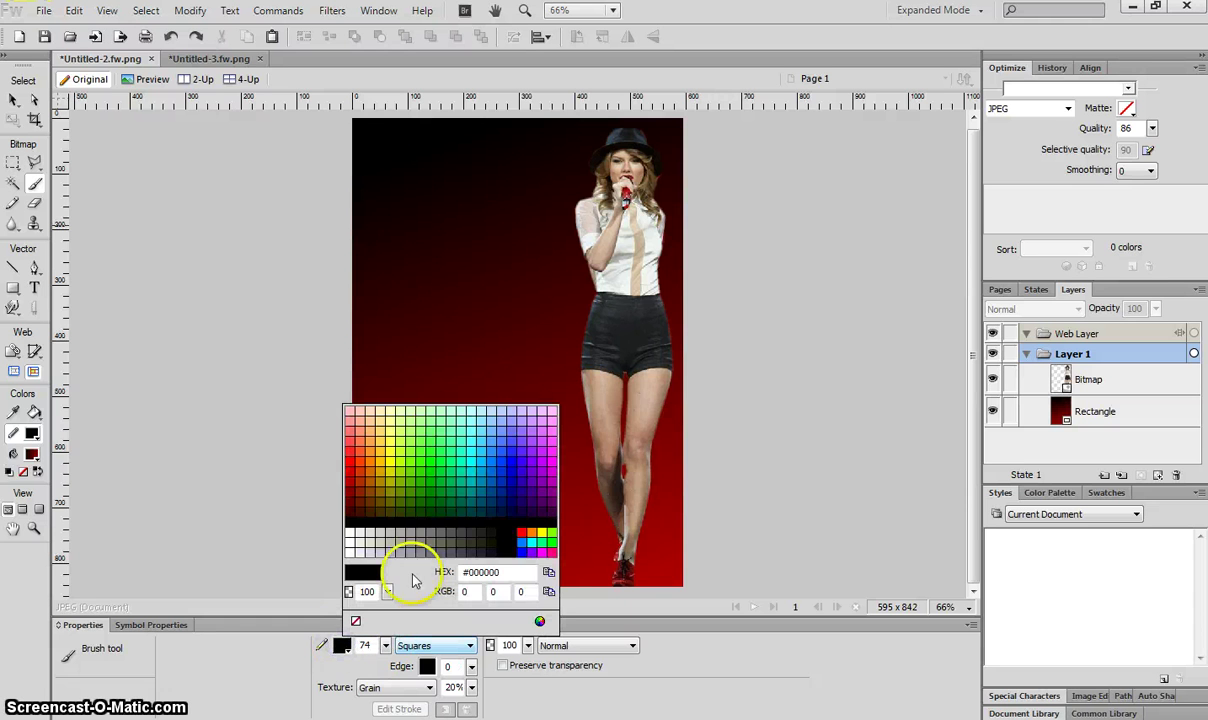
{"action": "left_click", "coordinate": [395, 431]}
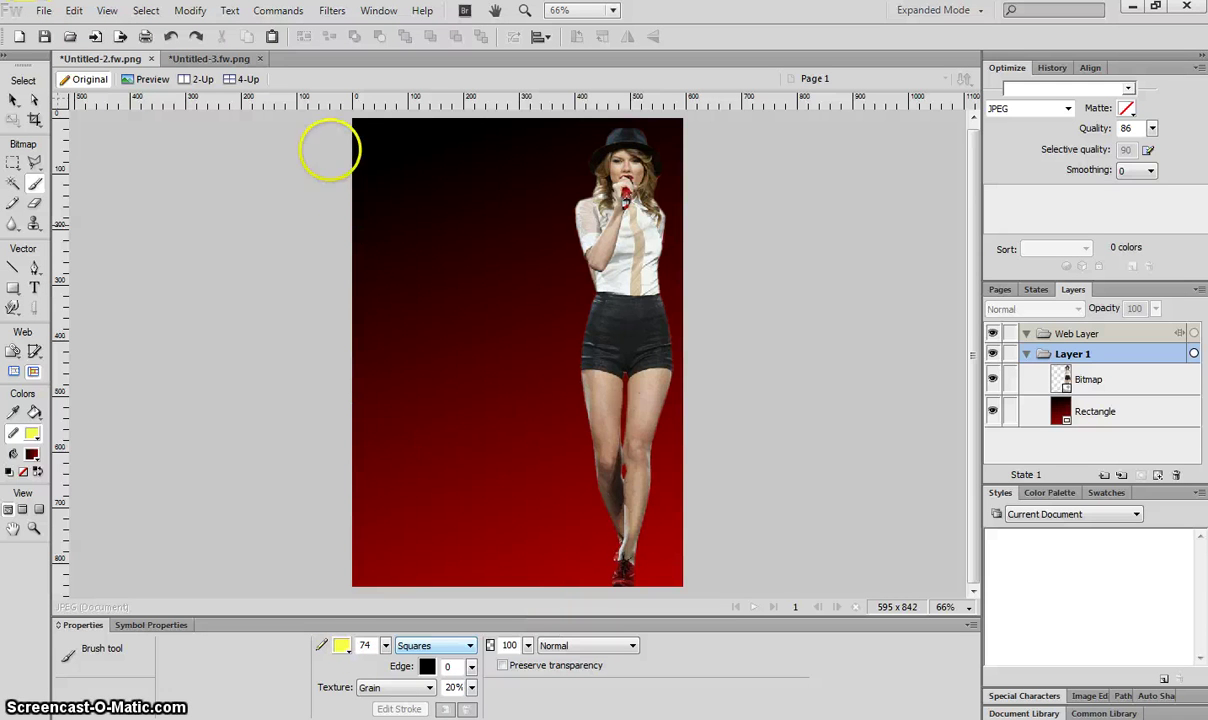
{"action": "mouse_move", "coordinate": [338, 156]}
{"action": "left_mouse_down"}
{"action": "mouse_move", "coordinate": [642, 504]}
{"action": "mouse_move", "coordinate": [655, 560]}
{"action": "left_mouse_up"}
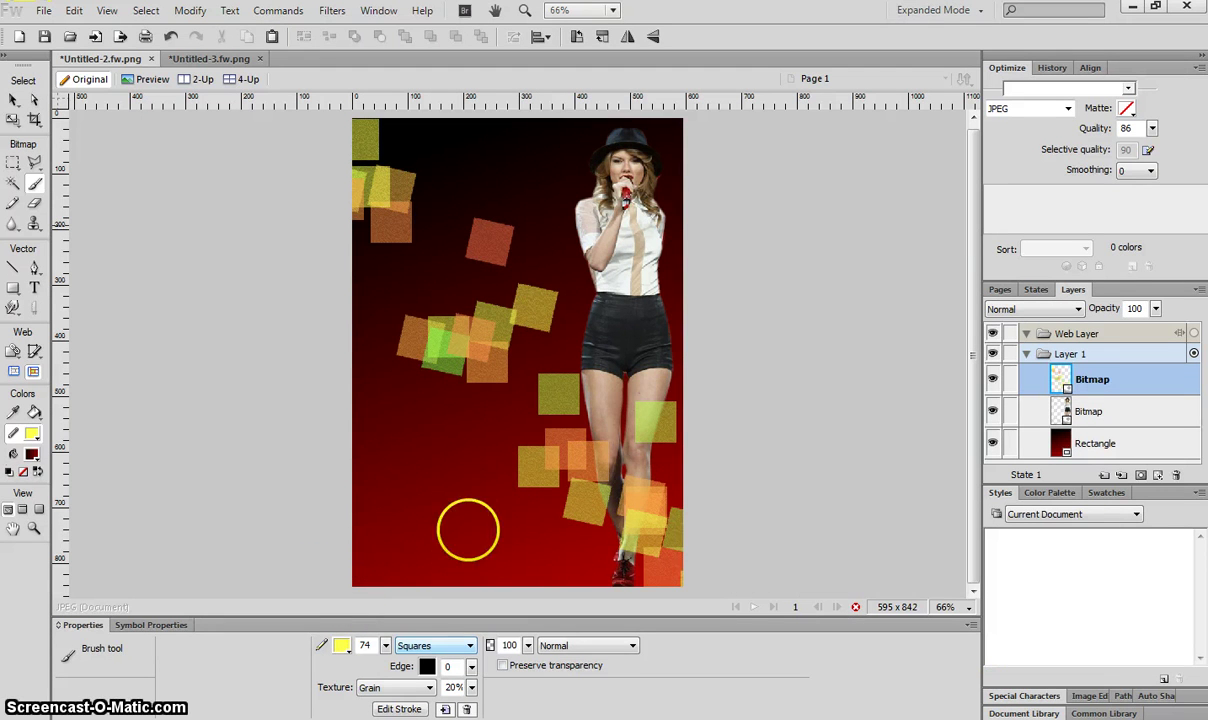
Move the squares bitmap below the singer's photo in Layers and lower its opacity to 25
{"action": "left_click", "coordinate": [14, 100]}
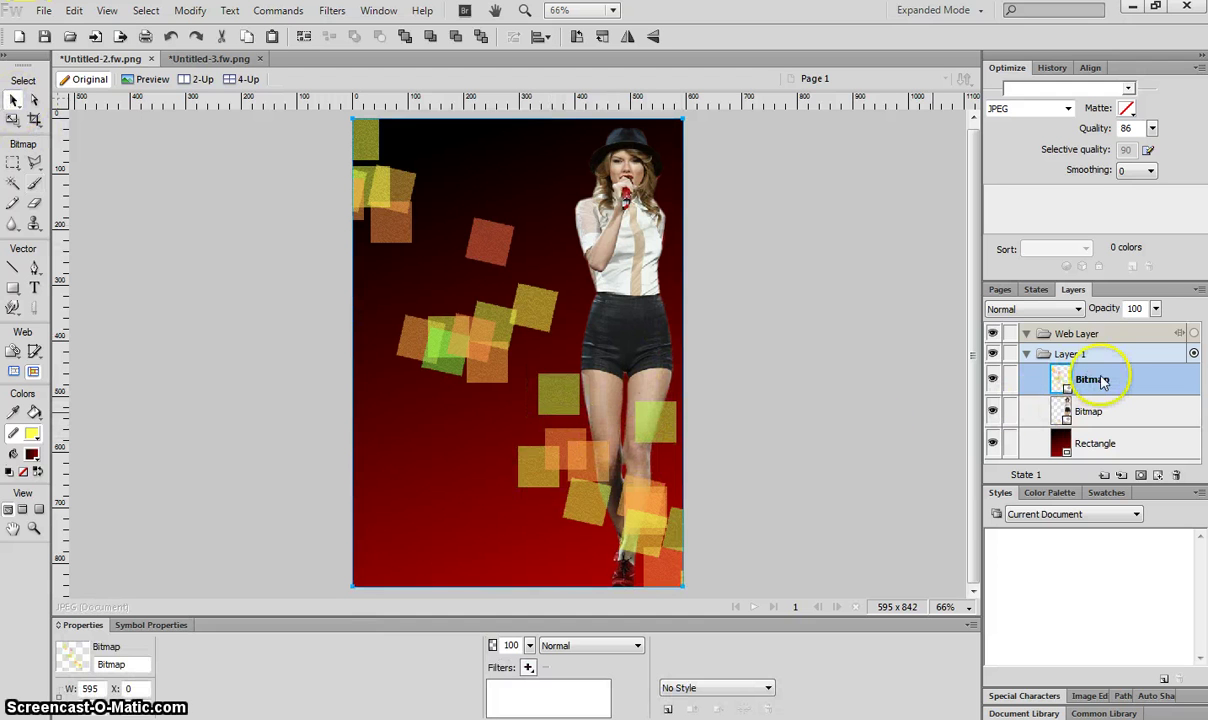
{"action": "left_click_drag", "start_coordinate": [1109, 414], "coordinate": [1112, 436]}
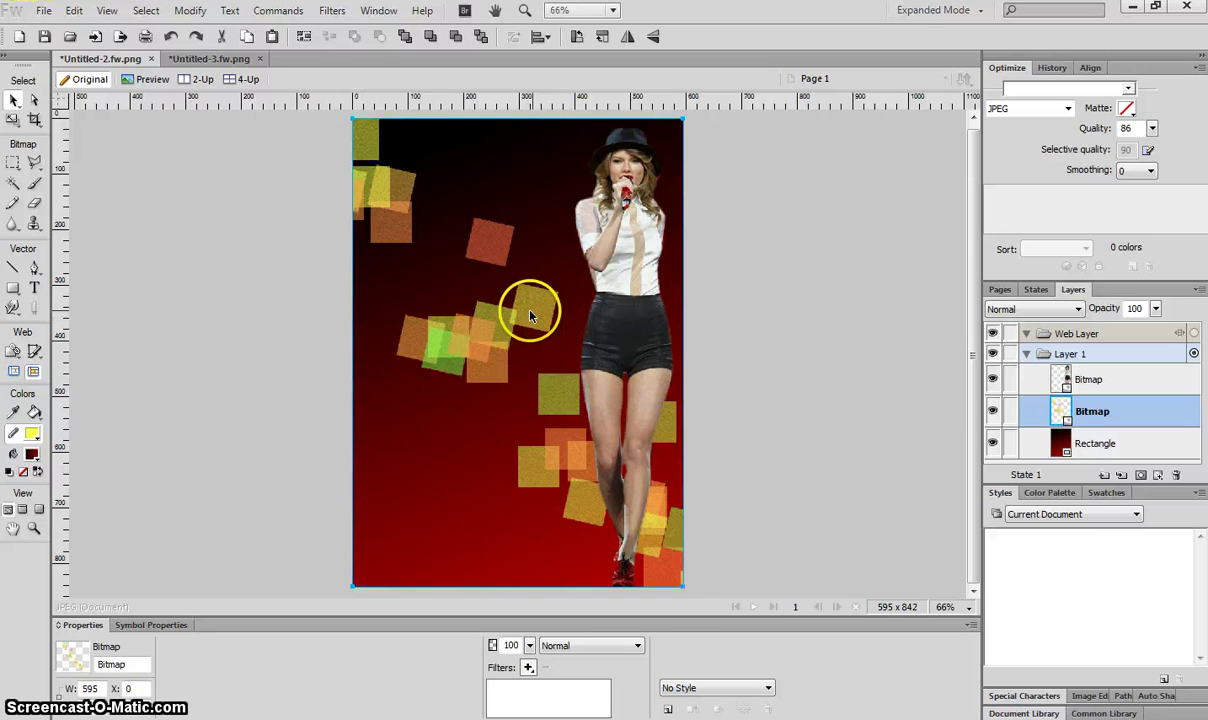
{"action": "left_click_drag", "start_coordinate": [530, 647], "coordinate": [537, 652]}
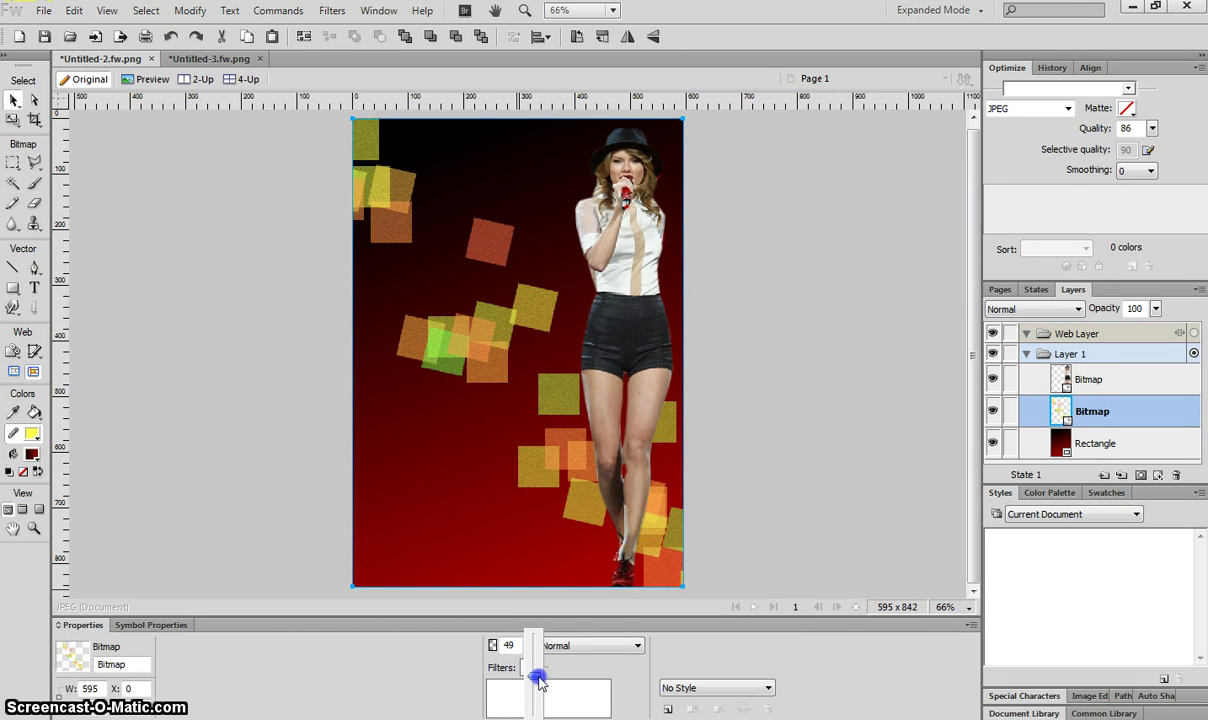
{"action": "left_click_drag", "start_coordinate": [537, 677], "coordinate": [532, 648]}
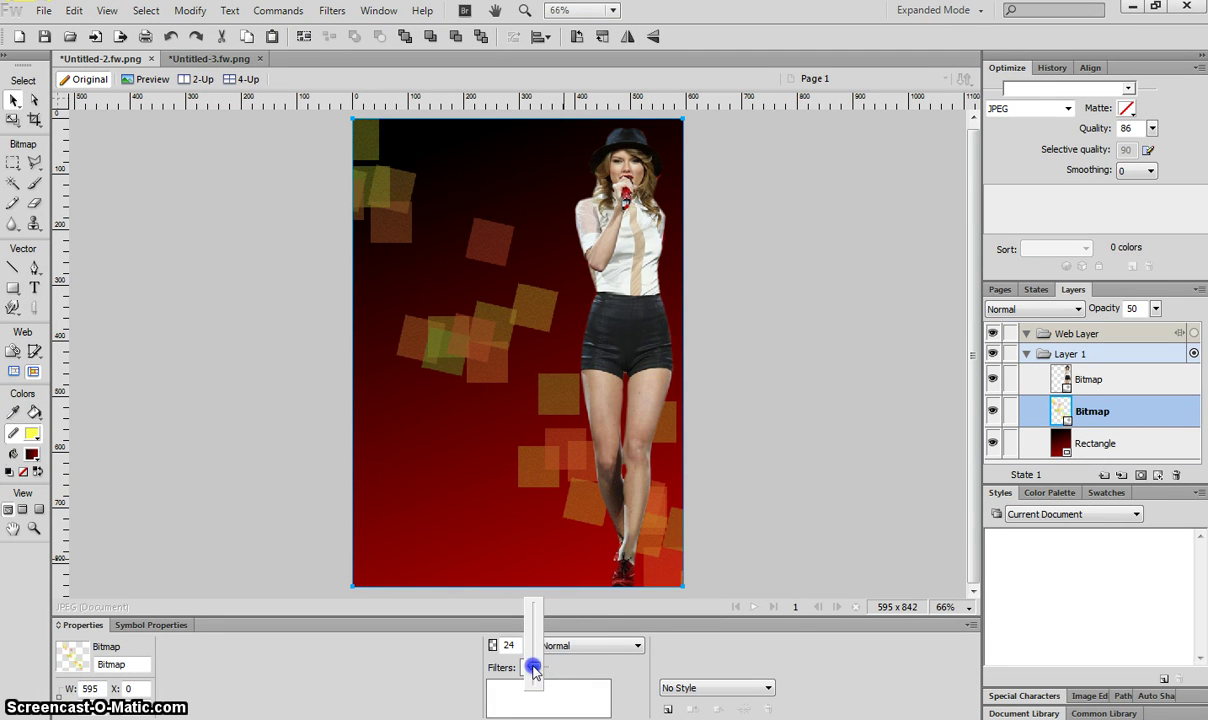
{"action": "left_click_drag", "start_coordinate": [534, 668], "coordinate": [534, 670]}
{"action": "left_click", "coordinate": [779, 426]}
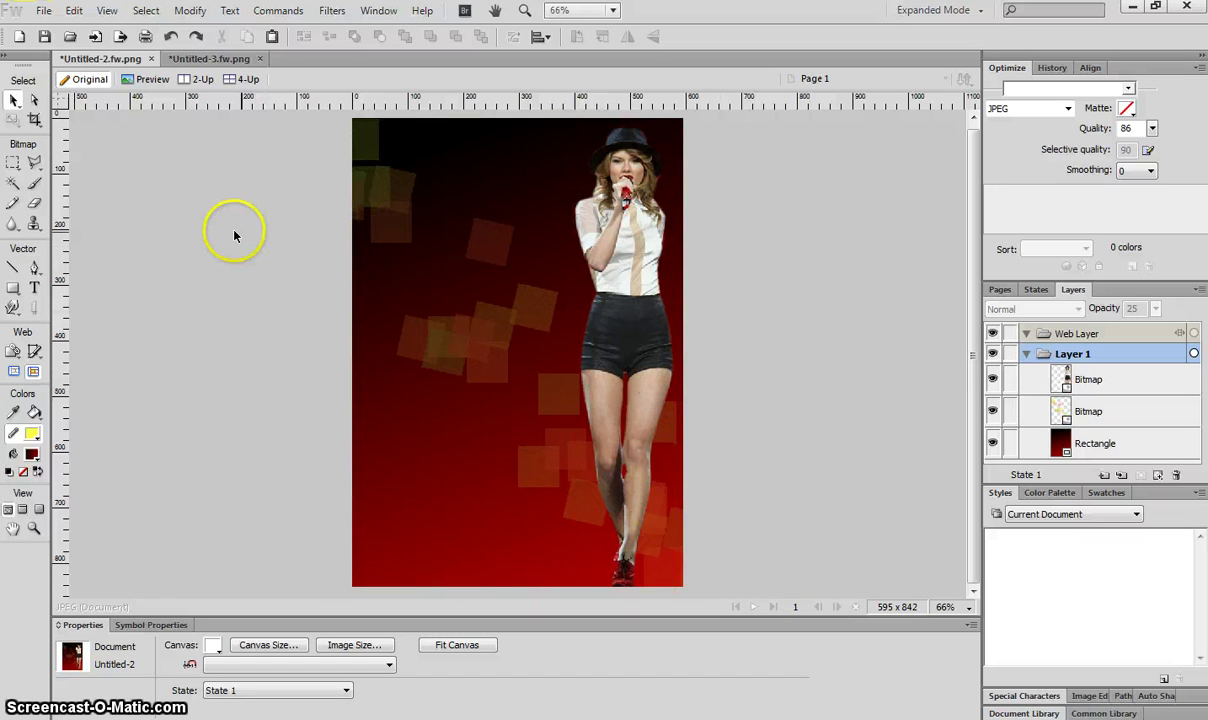
Type TAYLOR SWIFT at the poster's top-left, enlarge it to 96 pt and position it near the top
{"action": "left_click", "coordinate": [35, 288]}
{"action": "left_click", "coordinate": [365, 150]}
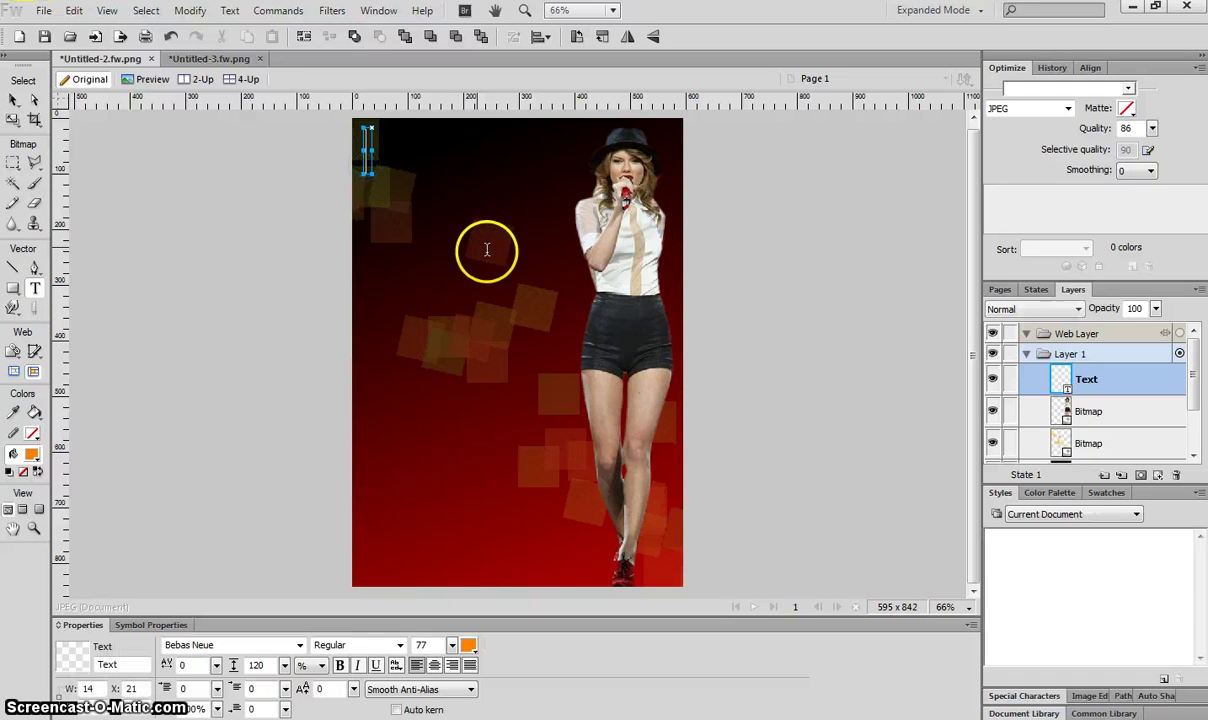
{"action": "type", "text": "TAYLO"}
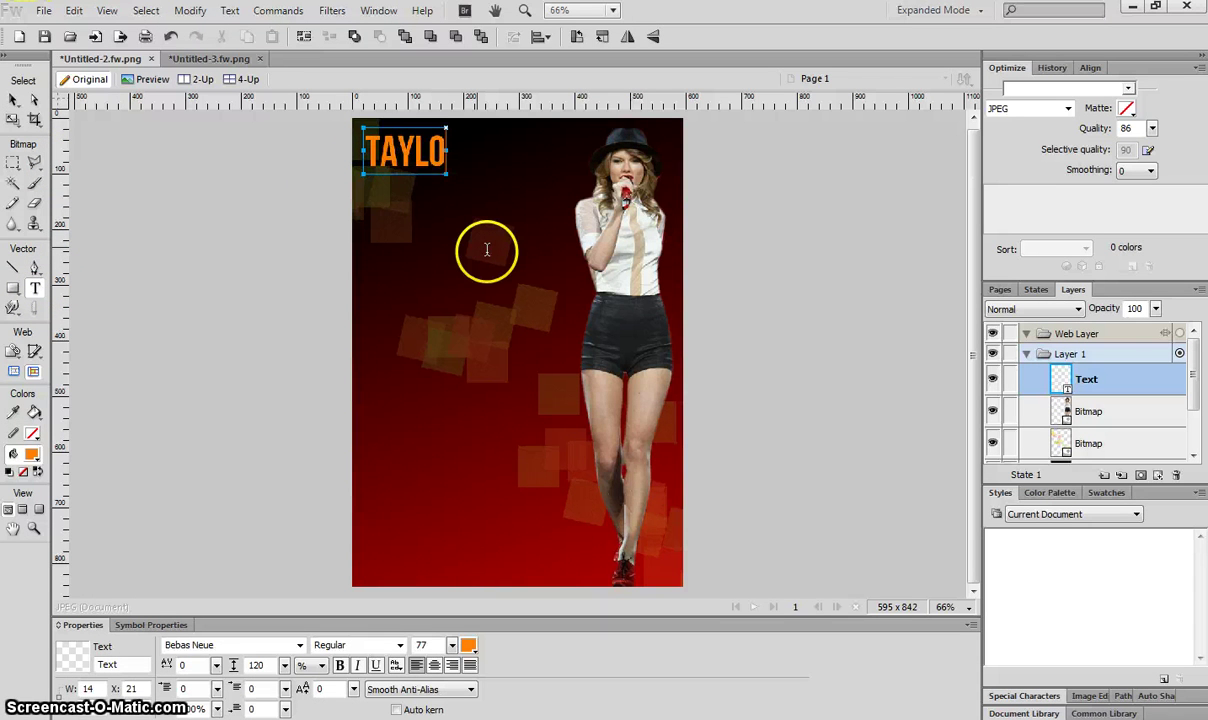
{"action": "type", "text": "R SWIFT"}
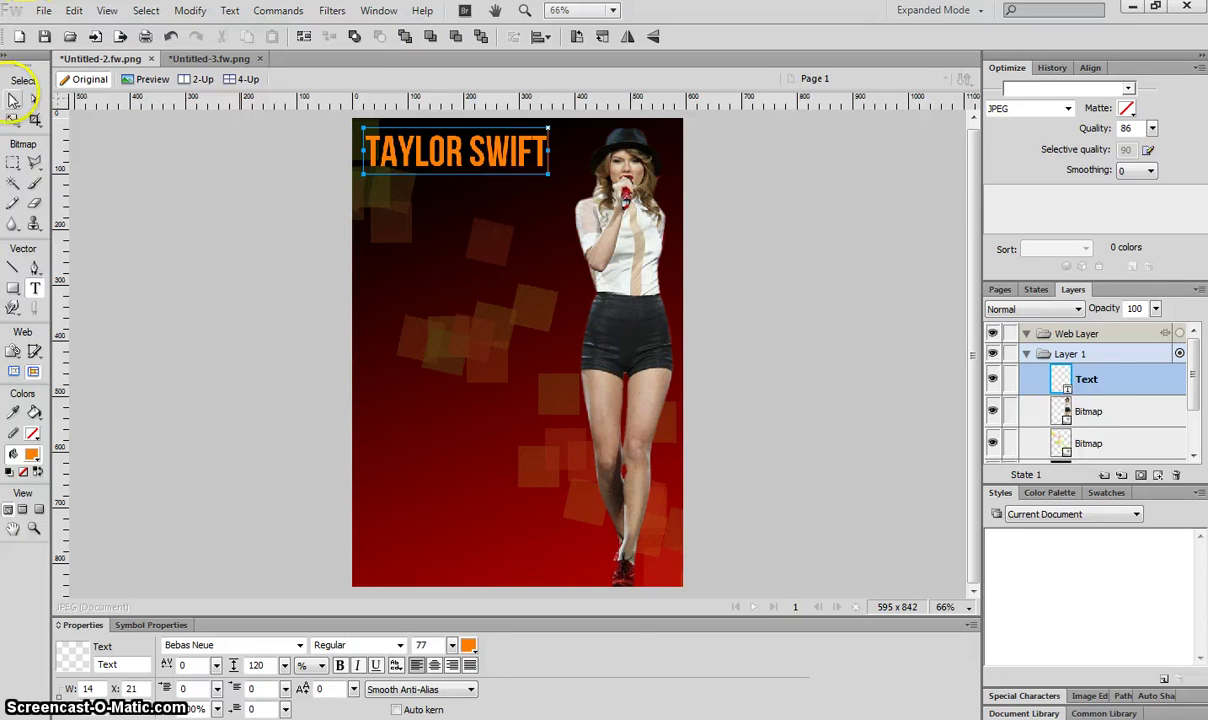
{"action": "left_click", "coordinate": [12, 97]}
{"action": "left_click_drag", "start_coordinate": [410, 153], "coordinate": [409, 161]}
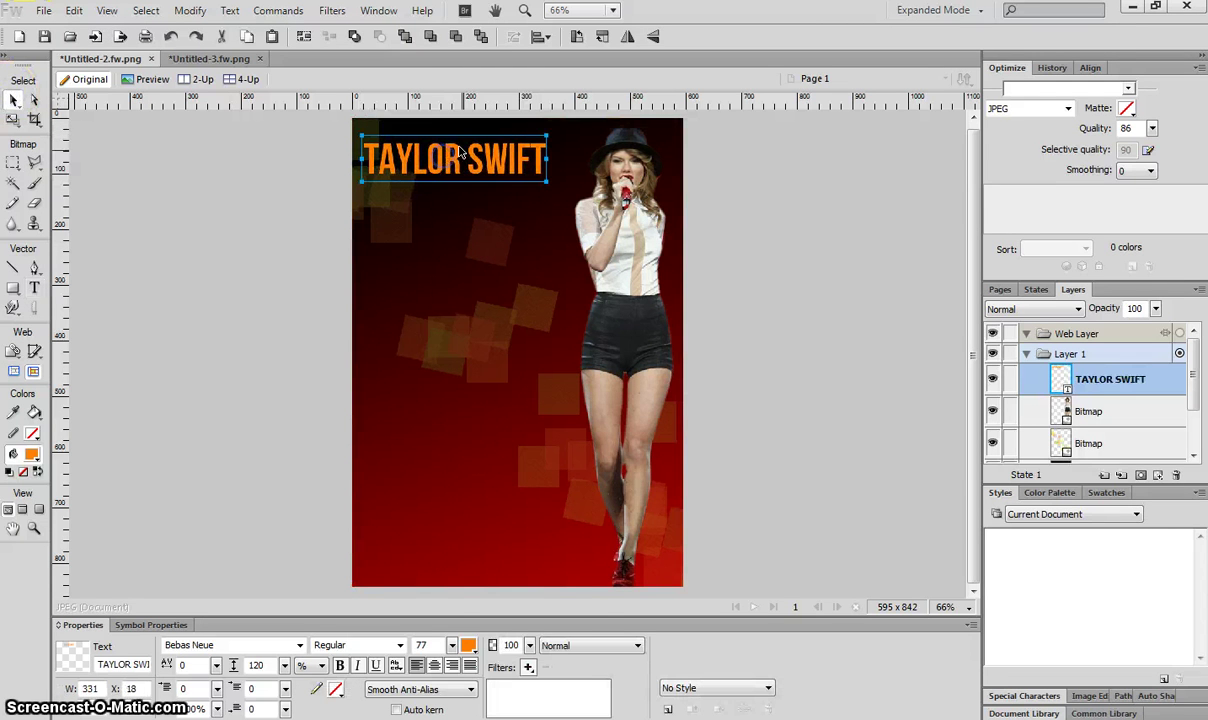
{"action": "left_click_drag", "start_coordinate": [450, 647], "coordinate": [450, 606]}
{"action": "left_click_drag", "start_coordinate": [518, 175], "coordinate": [516, 178]}
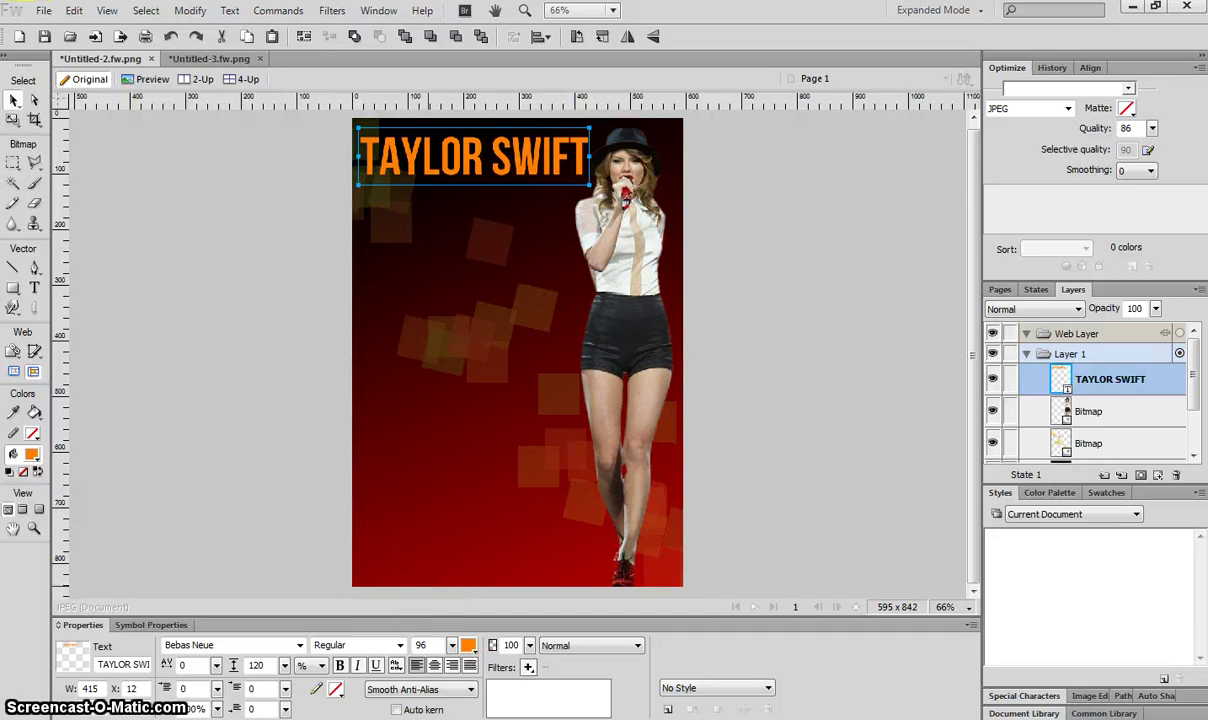
Change the TAYLOR SWIFT title's fill colour to white
{"action": "left_click", "coordinate": [469, 647]}
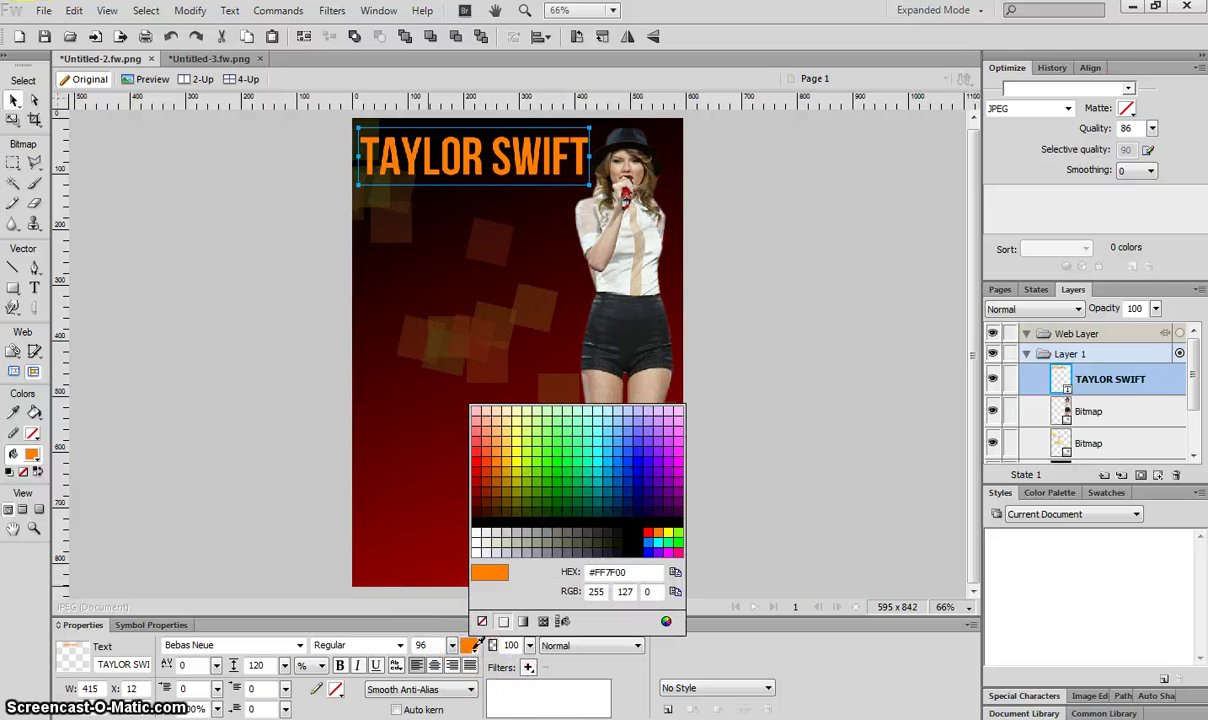
{"action": "left_click", "coordinate": [679, 457]}
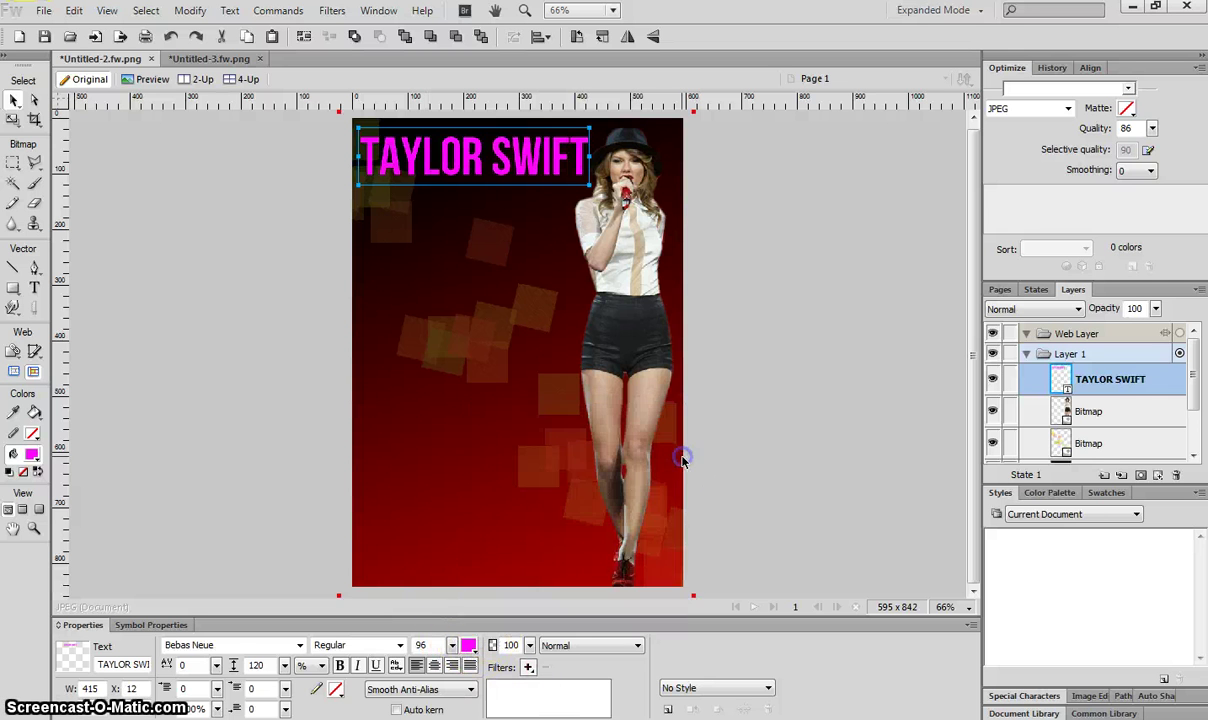
{"action": "left_click", "coordinate": [469, 647]}
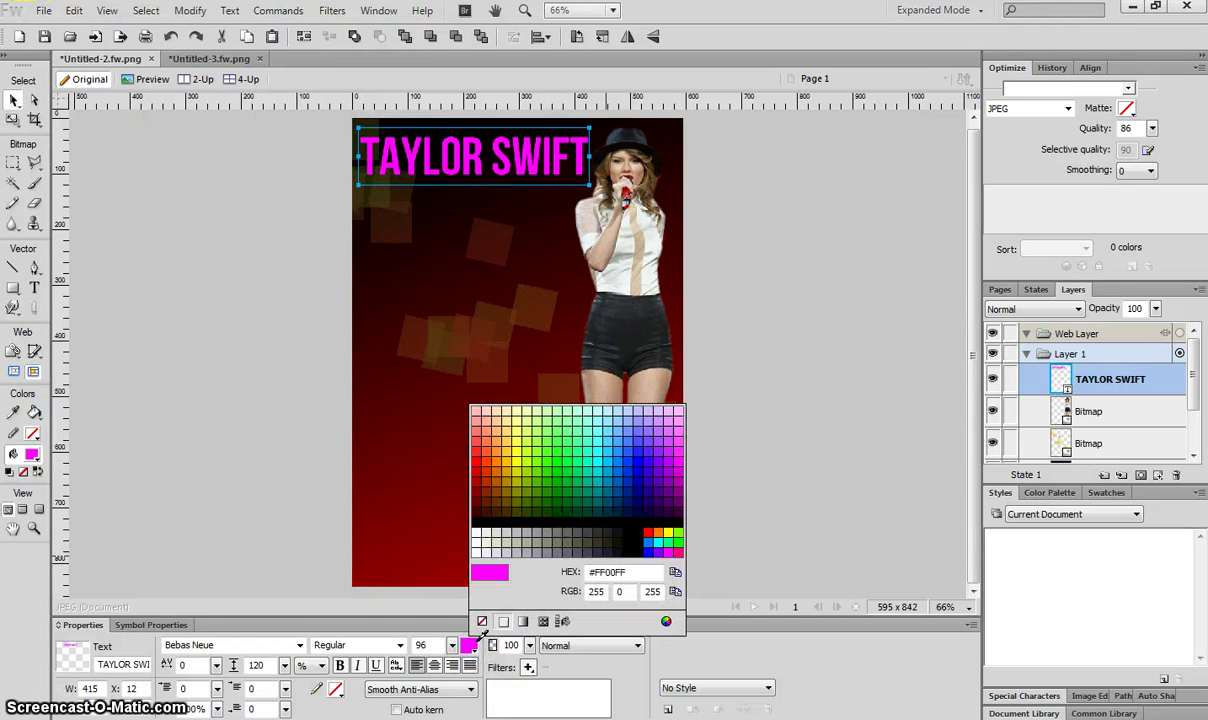
{"action": "left_click", "coordinate": [478, 522]}
{"action": "left_click", "coordinate": [469, 647]}
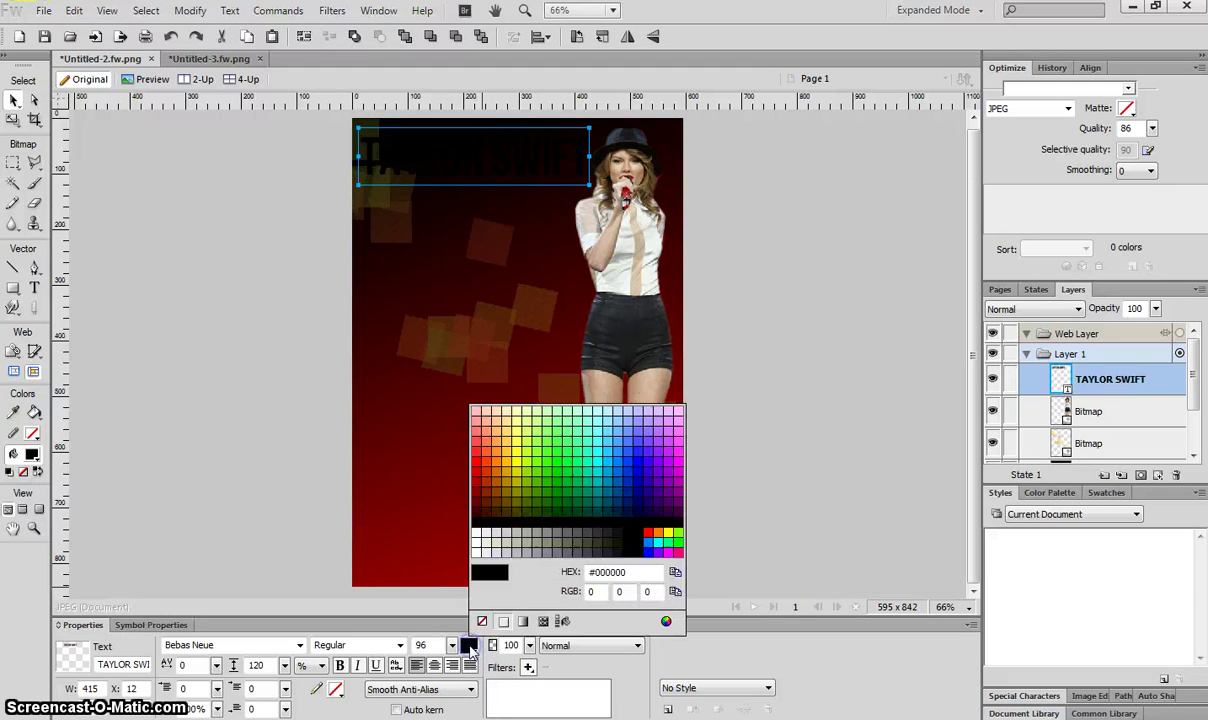
{"action": "left_click", "coordinate": [476, 545]}
{"action": "left_click", "coordinate": [504, 546]}
Add a Glow filter from Shadow and Glow to the title
{"action": "left_click", "coordinate": [528, 667]}
{"action": "mouse_move", "coordinate": [570, 615]}
{"action": "left_click", "coordinate": [432, 613]}
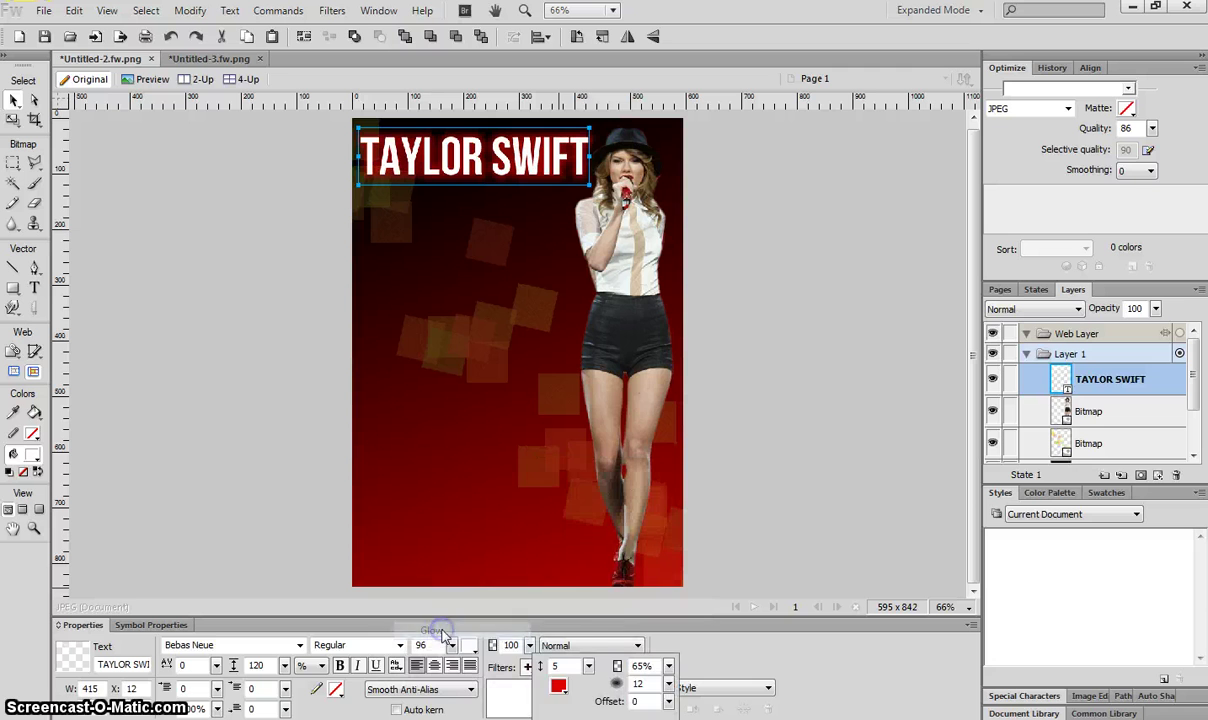
{"action": "left_click", "coordinate": [723, 470]}
{"action": "left_click", "coordinate": [798, 283]}
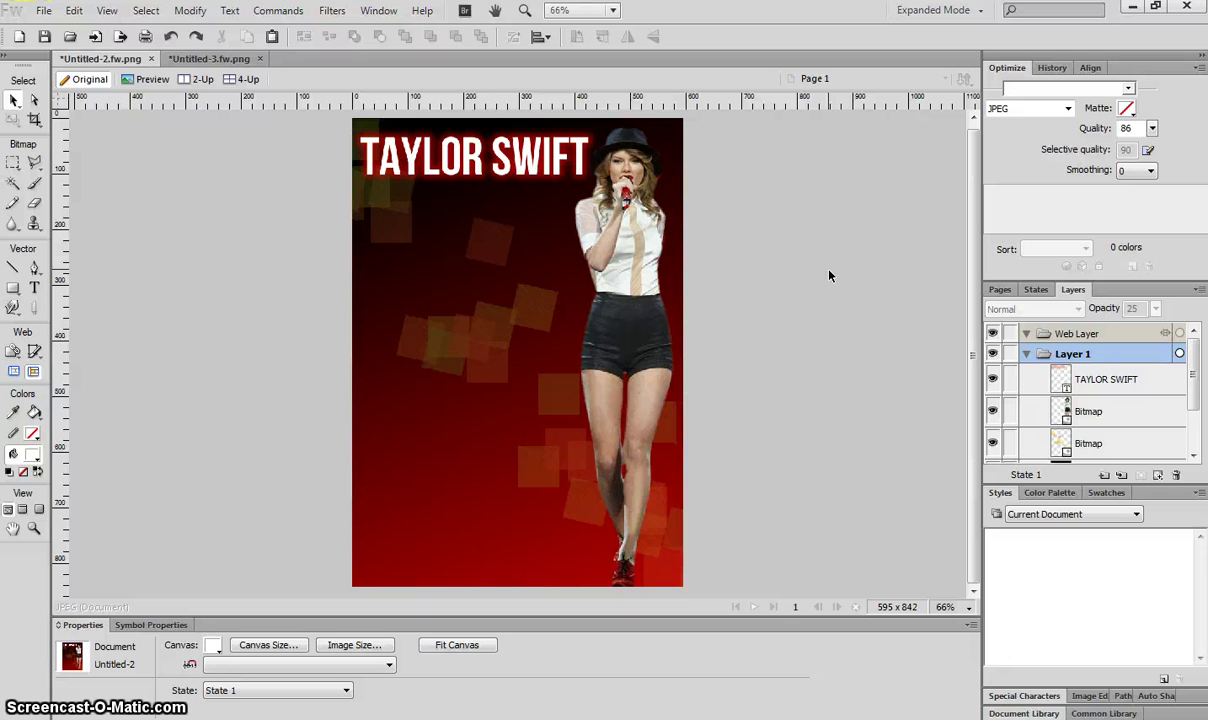
Add the text lines $85 and 8TH JULY on the poster's left side
{"action": "left_click", "coordinate": [142, 172]}
{"action": "left_click", "coordinate": [366, 343]}
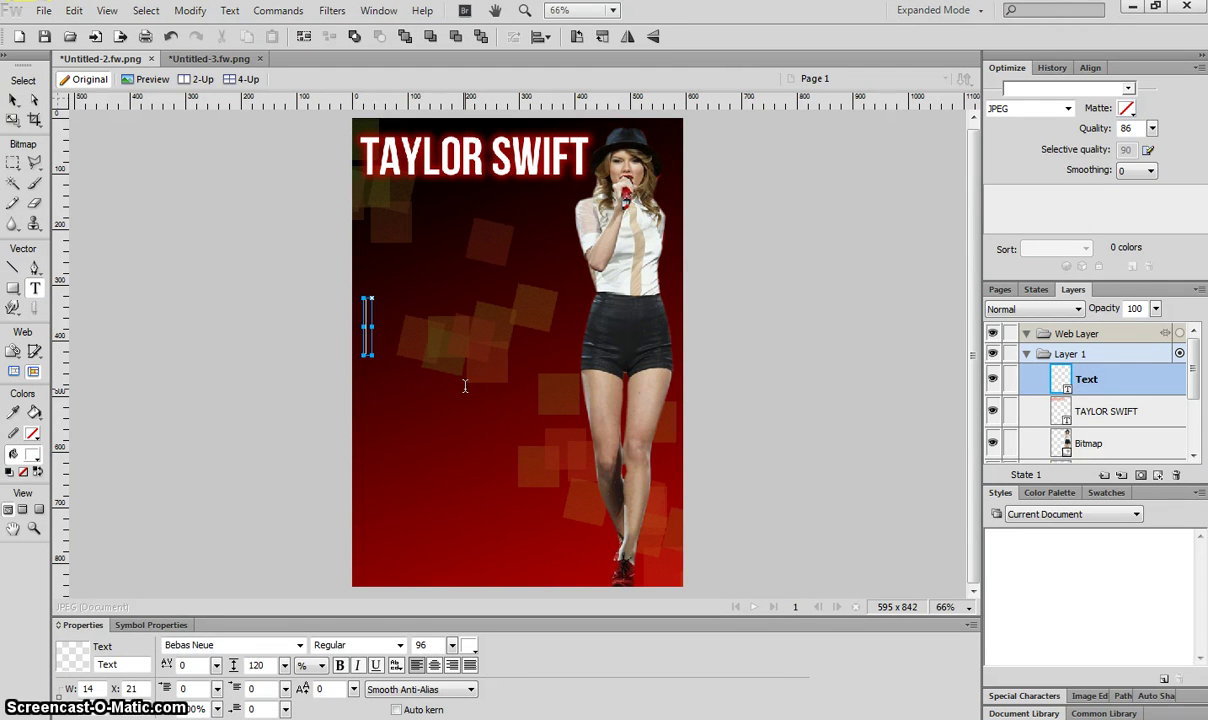
{"action": "type", "text": "$85"}
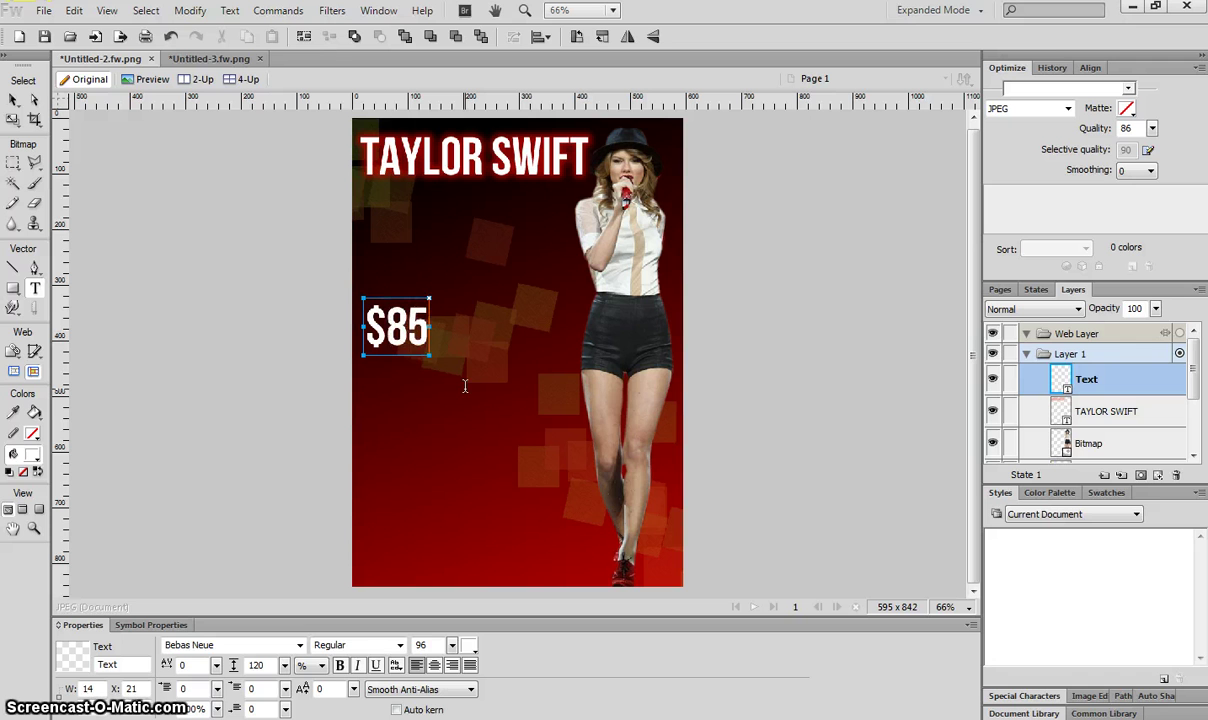
{"action": "left_click", "coordinate": [400, 453]}
{"action": "left_click", "coordinate": [380, 465]}
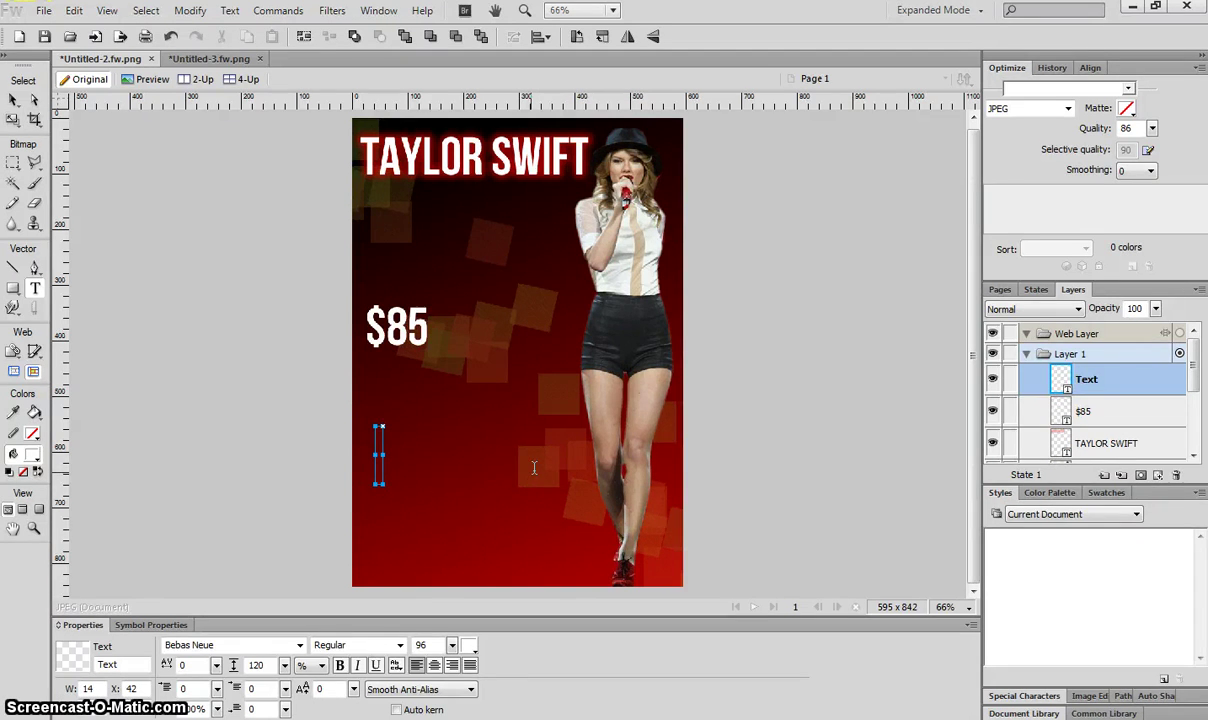
{"action": "type", "text": "8TH JULY"}
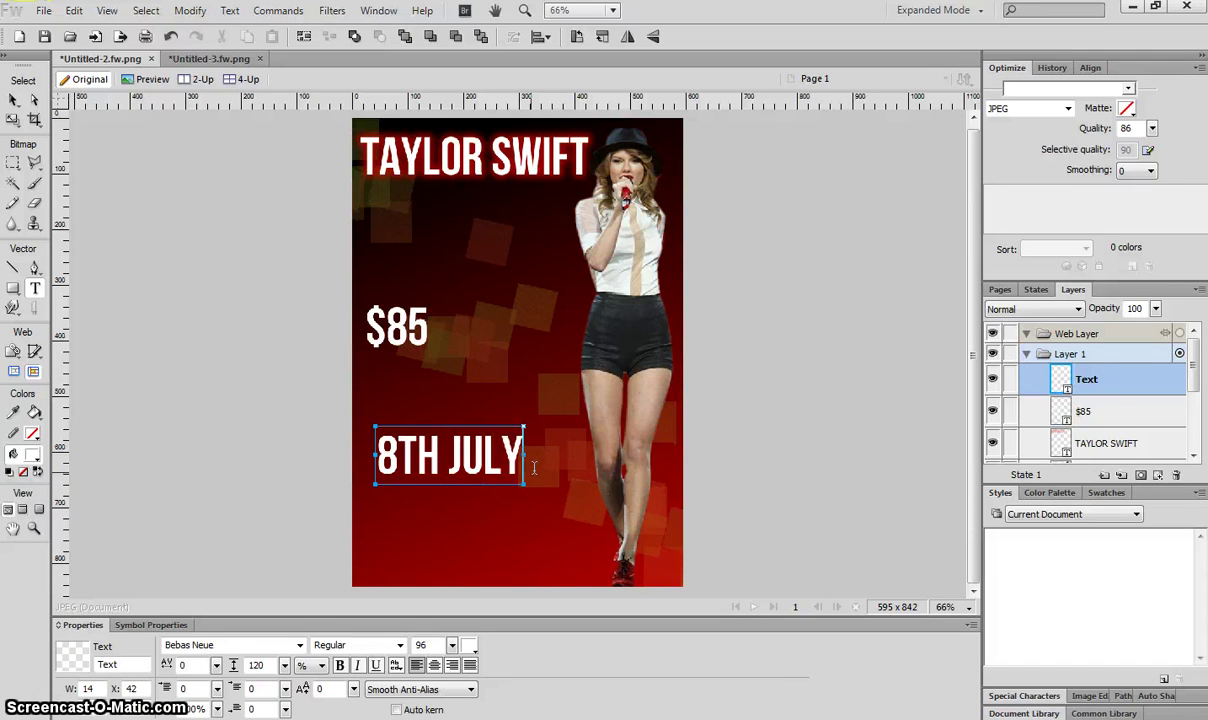
{"action": "left_click", "coordinate": [431, 531]}
Add the CALOUNDRA RSL line and start the 8PM-10PM line below $85
{"action": "left_click", "coordinate": [363, 546]}
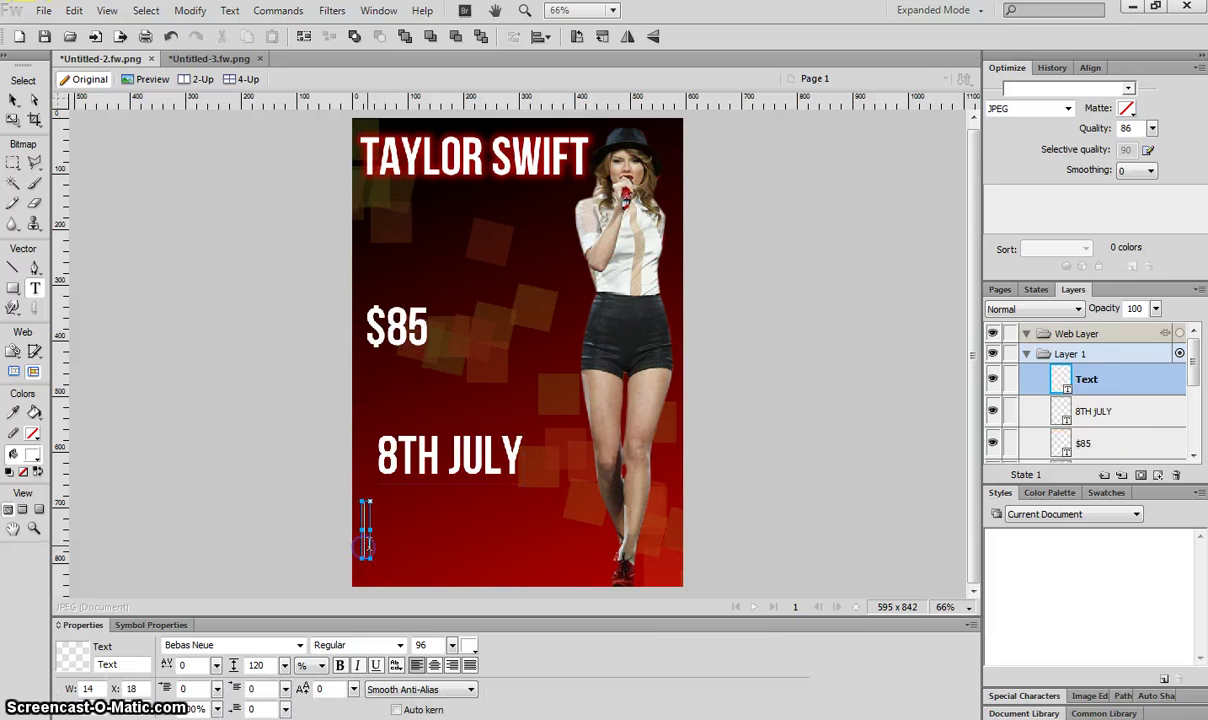
{"action": "type", "text": "CALOUNDRA RSL"}
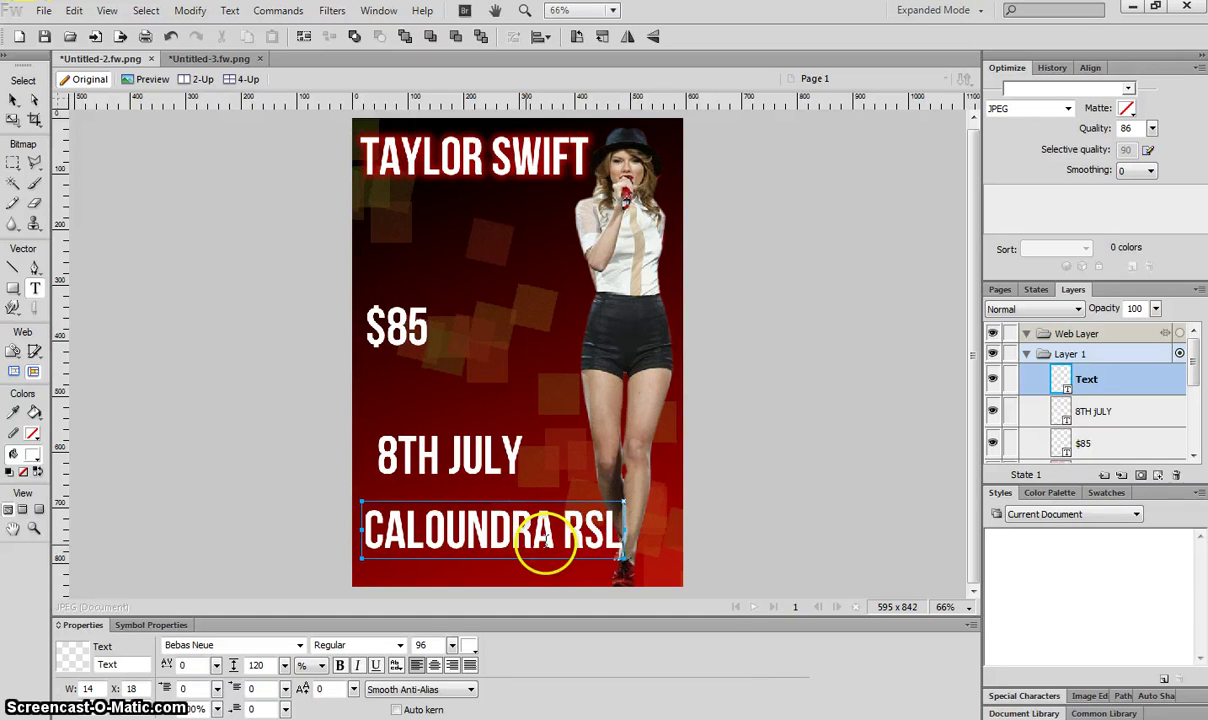
{"action": "left_click", "coordinate": [393, 378]}
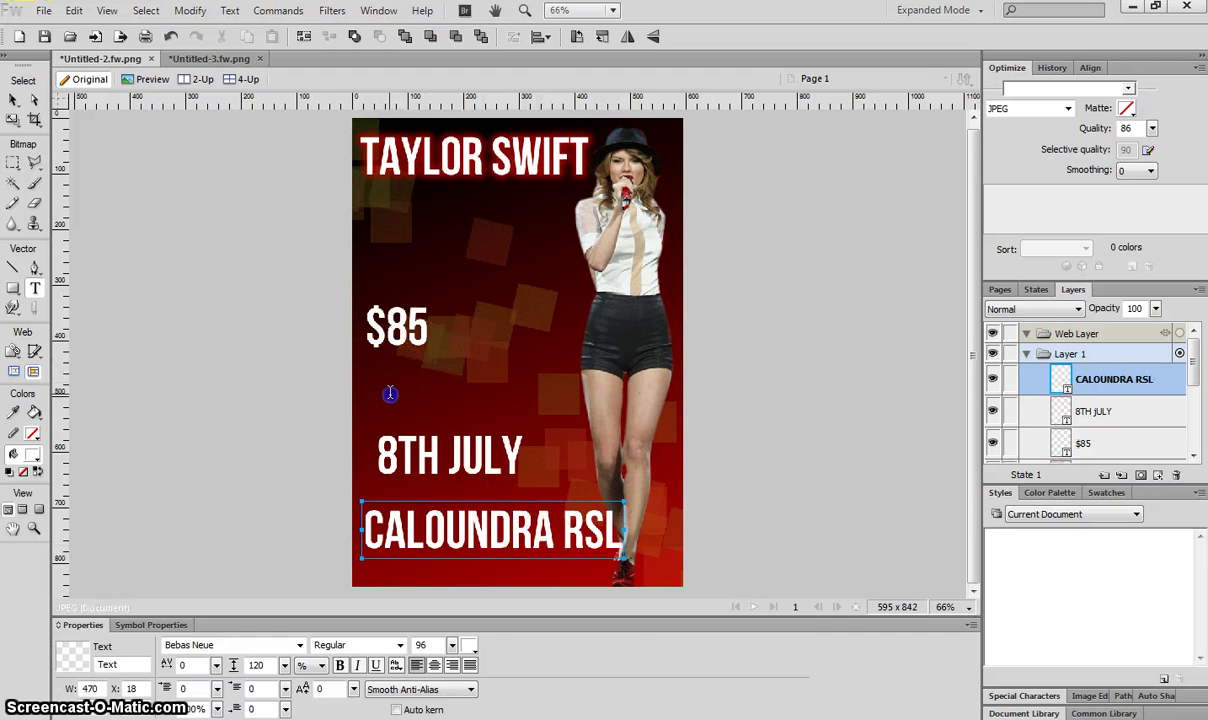
{"action": "left_click", "coordinate": [390, 392]}
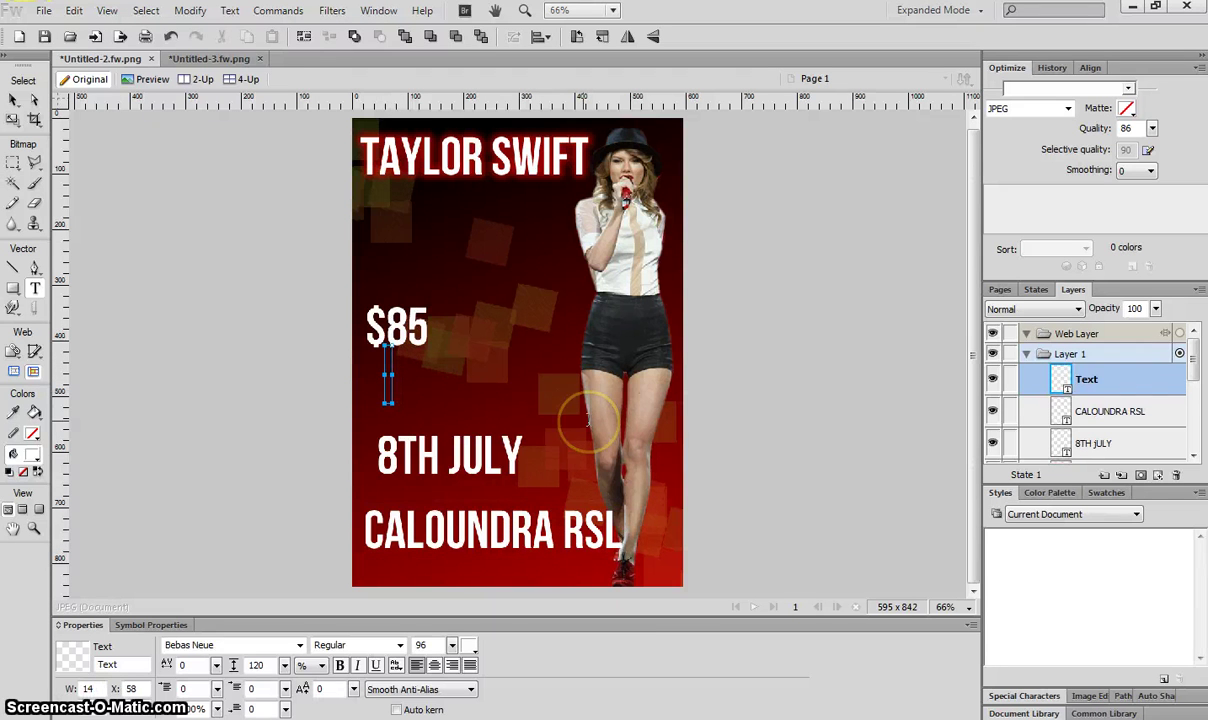
{"action": "type", "text": "8"}
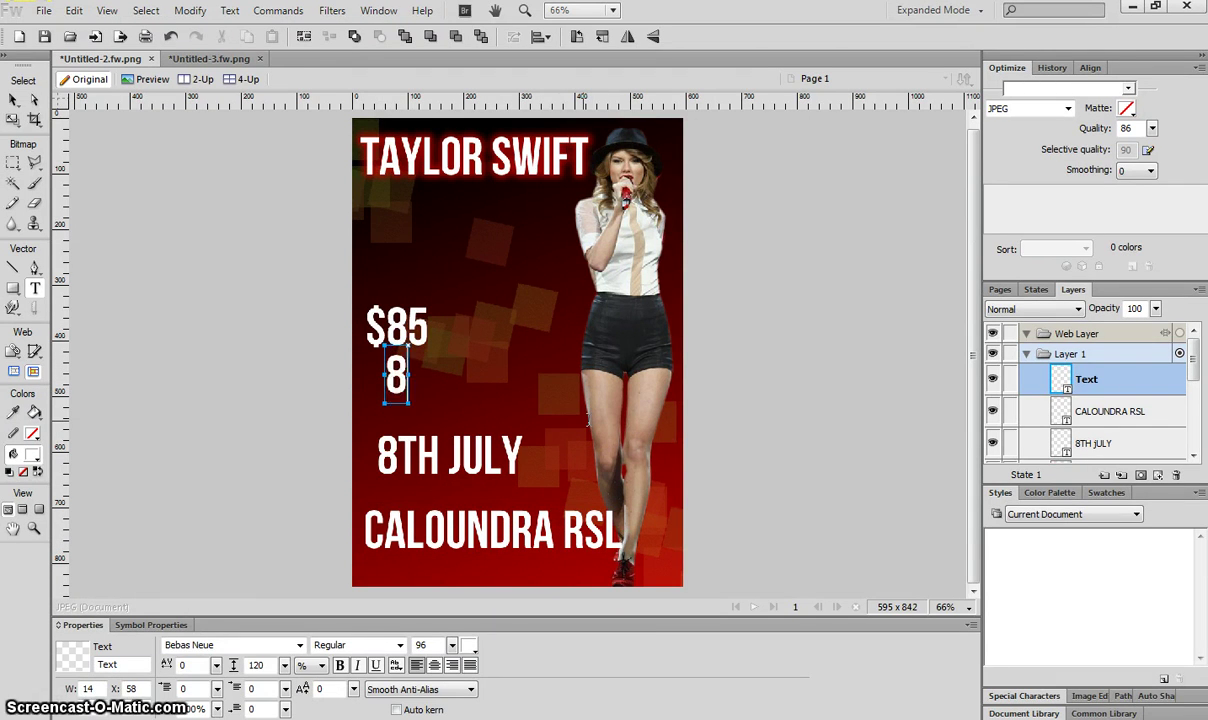
{"action": "type", "text": "PM-10PM"}
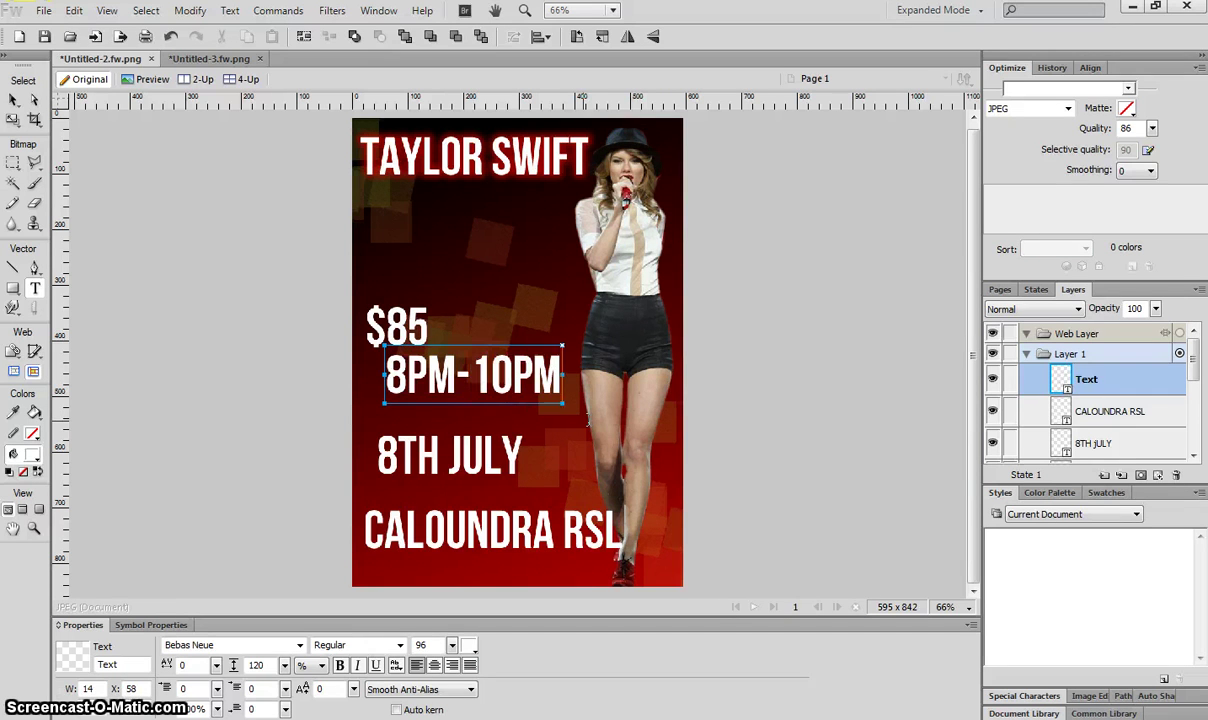
Move the $85, 8PM-10PM and 8TH JULY lines higher up the poster
{"action": "left_click", "coordinate": [15, 100]}
{"action": "left_click", "coordinate": [116, 256]}
{"action": "left_click_drag", "start_coordinate": [386, 329], "coordinate": [420, 258]}
{"action": "left_click_drag", "start_coordinate": [425, 372], "coordinate": [408, 350]}
{"action": "left_click_drag", "start_coordinate": [394, 451], "coordinate": [394, 437]}
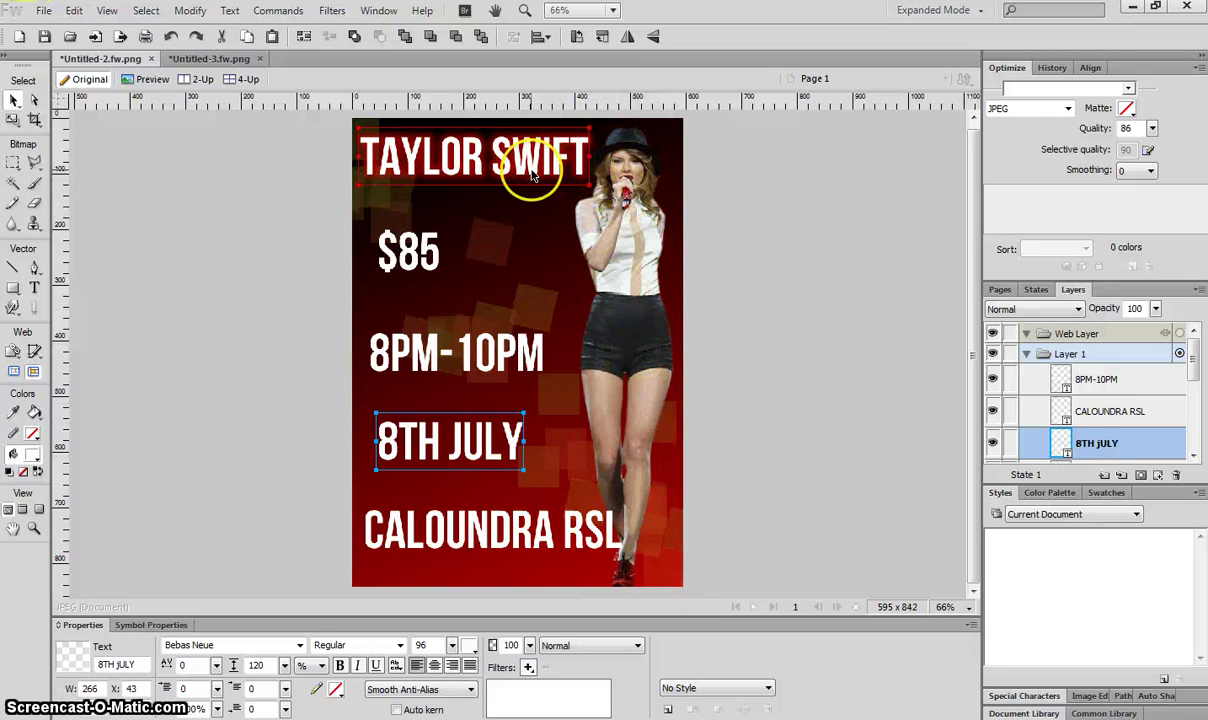
Select all four info lines and reduce their font size to 69
{"action": "left_click", "coordinate": [390, 255]}
{"action": "left_click", "coordinate": [418, 355], "text": "shift"}
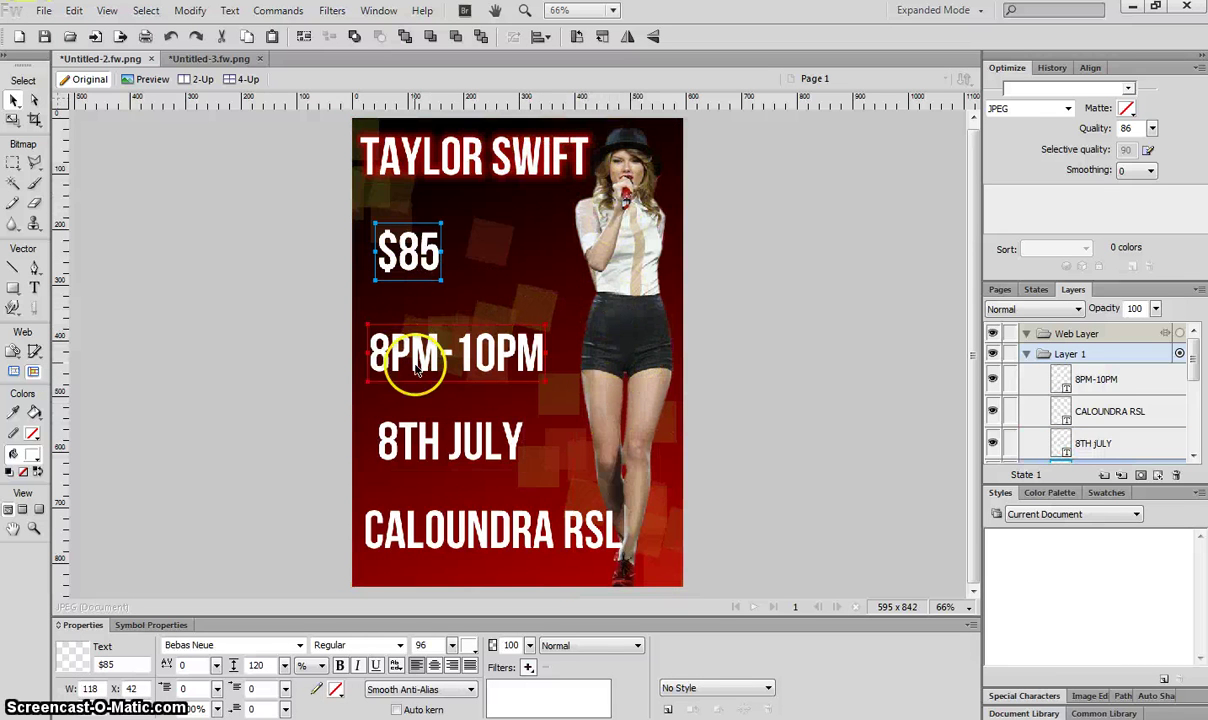
{"action": "left_click", "coordinate": [410, 440], "text": "shift"}
{"action": "left_click", "coordinate": [400, 515], "text": "shift"}
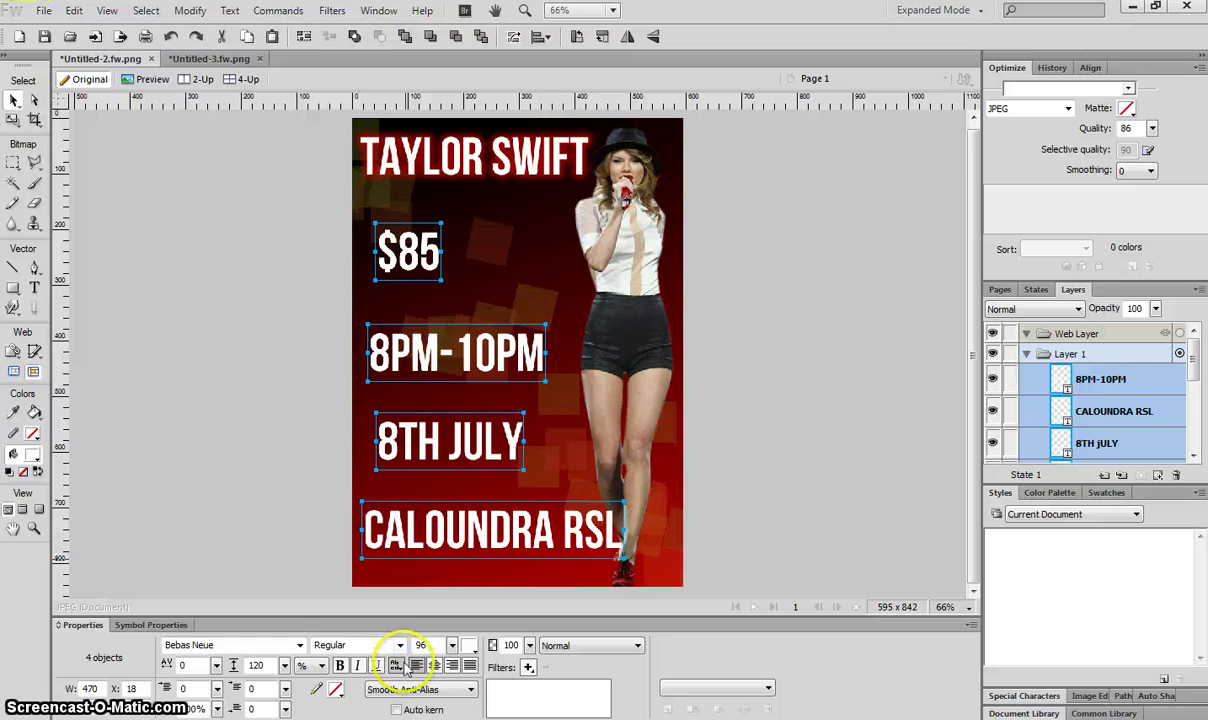
{"action": "left_click", "coordinate": [453, 646]}
{"action": "left_click_drag", "start_coordinate": [460, 662], "coordinate": [460, 676]}
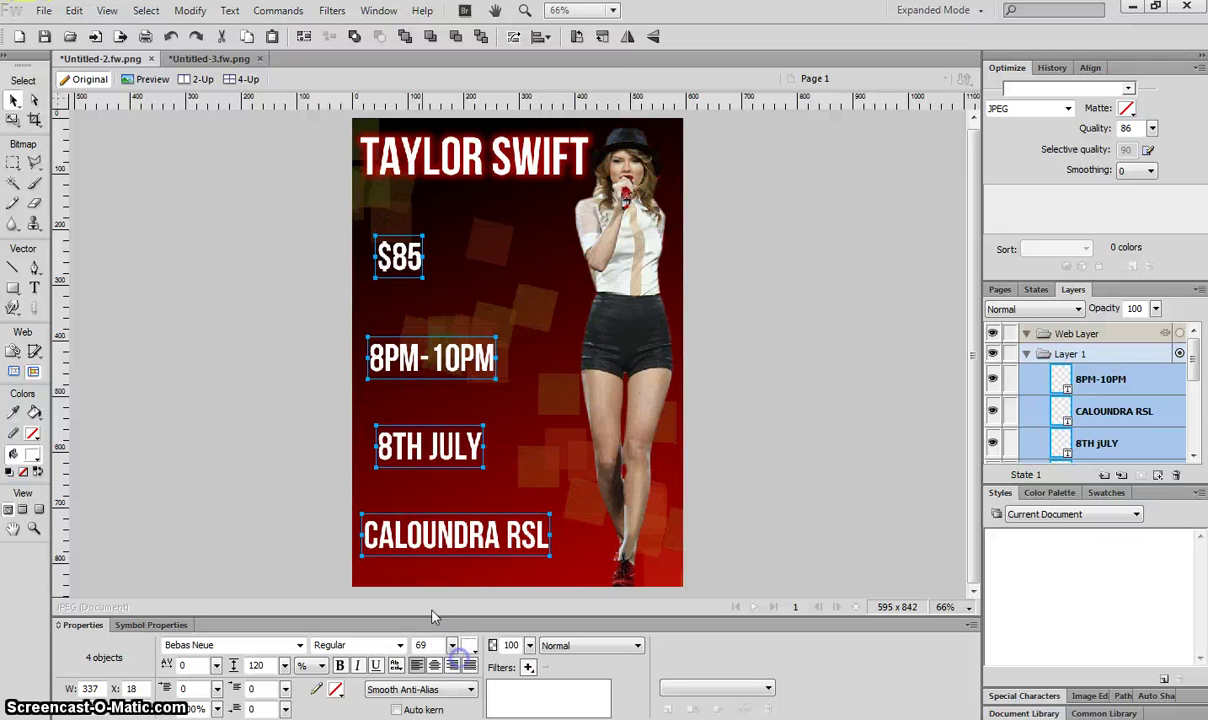
Space the four info lines evenly down the poster, left-aligned with each other
{"action": "left_click", "coordinate": [251, 386]}
{"action": "left_click_drag", "start_coordinate": [472, 553], "coordinate": [478, 572]}
{"action": "mouse_move", "coordinate": [425, 445]}
{"action": "left_mouse_down"}
{"action": "mouse_move", "coordinate": [425, 475]}
{"action": "mouse_move", "coordinate": [430, 438]}
{"action": "left_mouse_up"}
{"action": "left_click_drag", "start_coordinate": [430, 367], "coordinate": [424, 353]}
{"action": "left_click_drag", "start_coordinate": [402, 260], "coordinate": [395, 255]}
{"action": "left_click", "coordinate": [445, 553]}
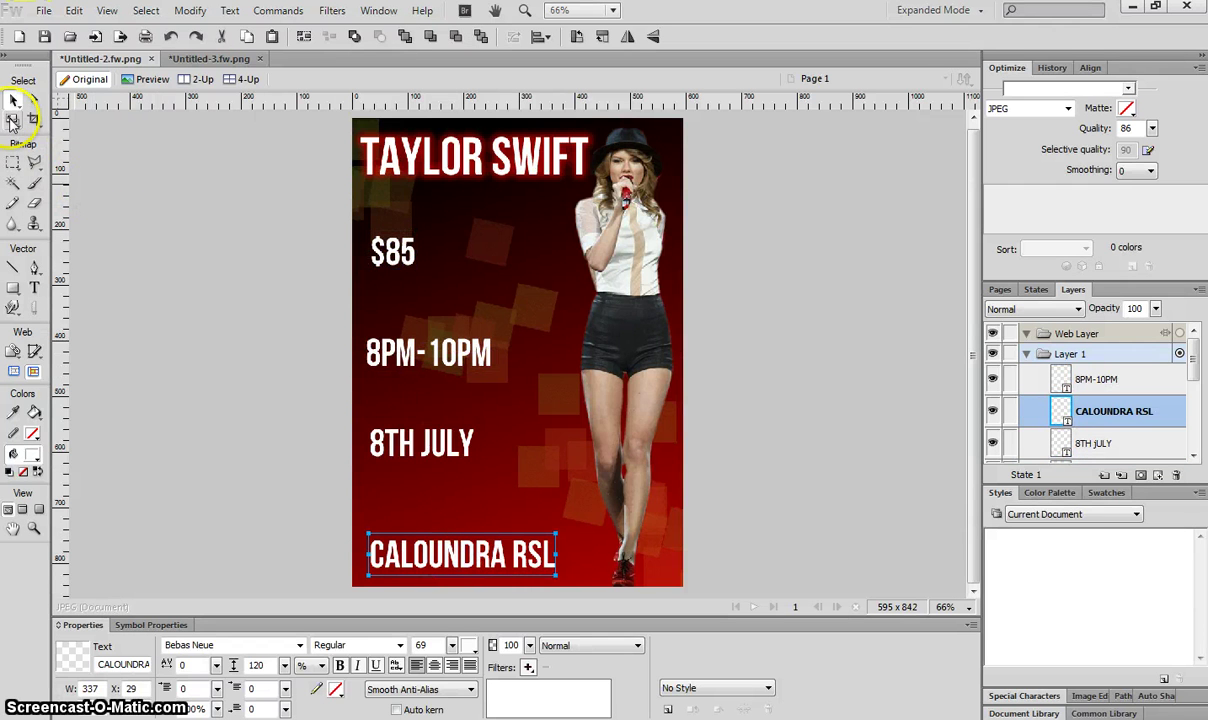
Rotate CALOUNDRA RSL counter-clockwise and 8TH JULY clockwise, shifting 8TH JULY up and right
{"action": "left_click", "coordinate": [12, 120]}
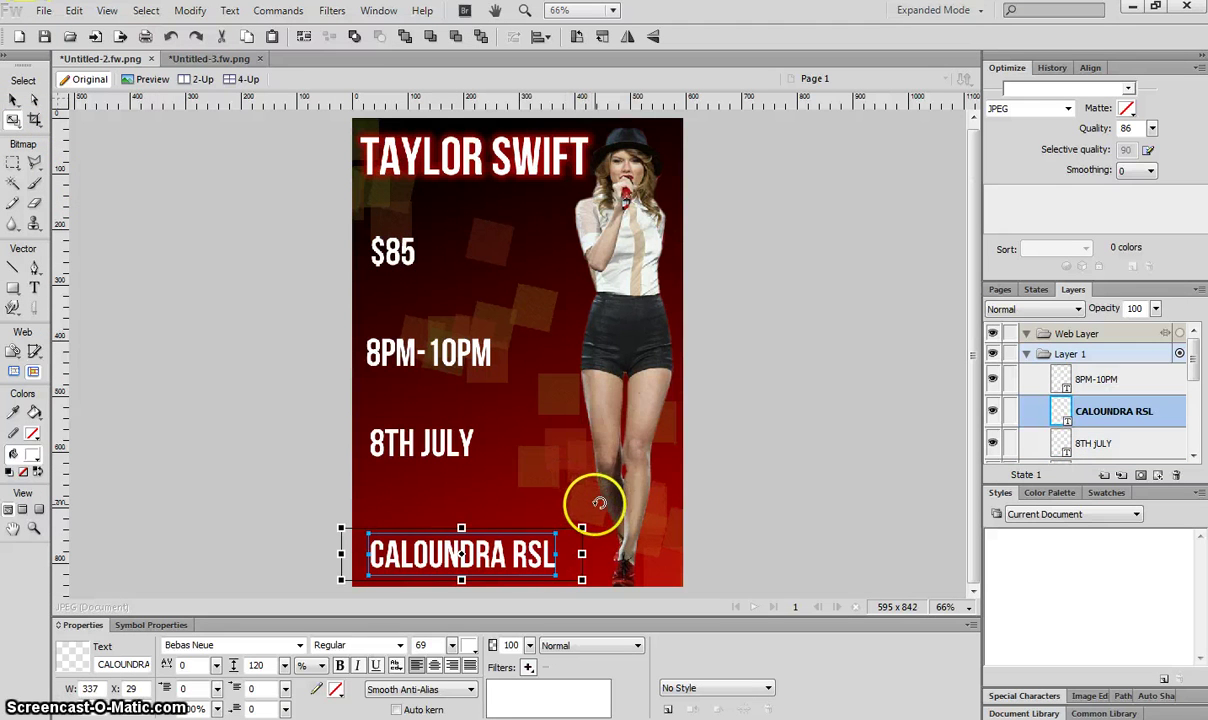
{"action": "left_click_drag", "start_coordinate": [600, 500], "coordinate": [566, 512]}
{"action": "left_click", "coordinate": [13, 100]}
{"action": "left_click", "coordinate": [415, 440]}
{"action": "left_click", "coordinate": [13, 119]}
{"action": "mouse_move", "coordinate": [224, 336]}
{"action": "left_mouse_down"}
{"action": "mouse_move", "coordinate": [243, 337]}
{"action": "mouse_move", "coordinate": [240, 327]}
{"action": "left_mouse_up"}
{"action": "mouse_move", "coordinate": [473, 472]}
{"action": "left_mouse_down"}
{"action": "mouse_move", "coordinate": [464, 450]}
{"action": "mouse_move", "coordinate": [484, 450]}
{"action": "mouse_move", "coordinate": [470, 452]}
{"action": "left_mouse_up"}
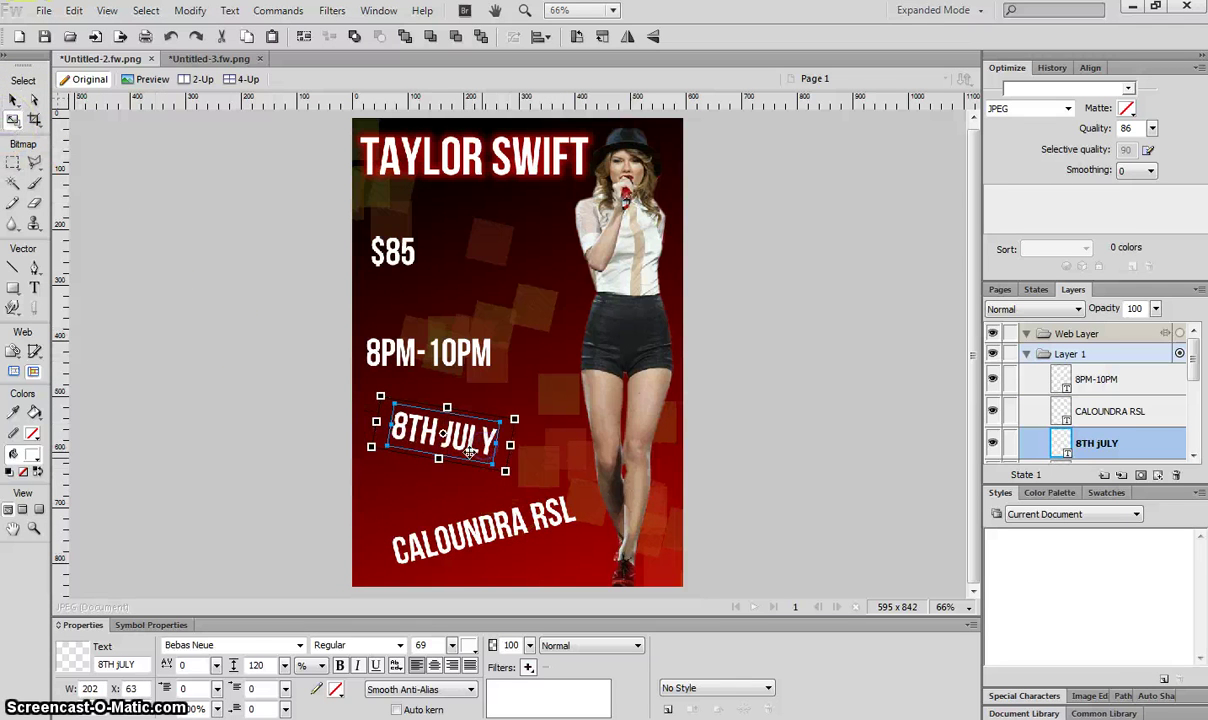
Shift 8PM-10PM and $85 up and right and tilt each at an angle
{"action": "left_click", "coordinate": [12, 100]}
{"action": "left_click_drag", "start_coordinate": [472, 350], "coordinate": [474, 329]}
{"action": "left_click", "coordinate": [13, 119]}
{"action": "left_click_drag", "start_coordinate": [262, 272], "coordinate": [289, 323]}
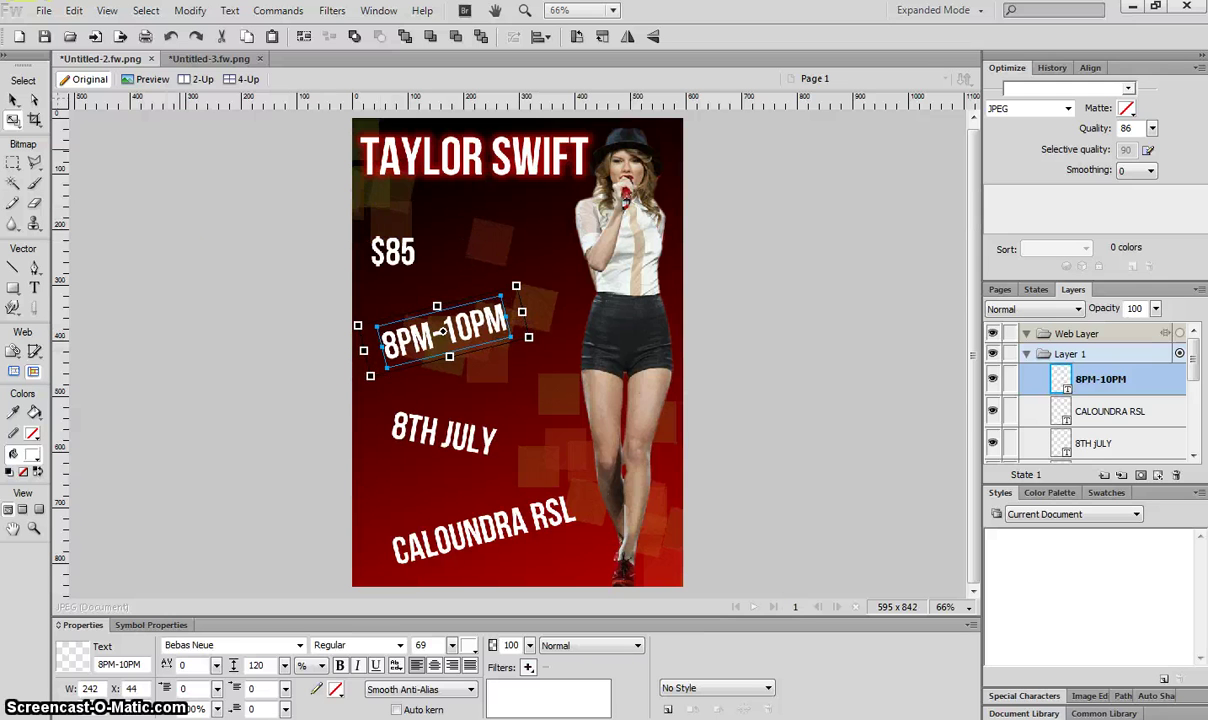
{"action": "left_click", "coordinate": [14, 101]}
{"action": "left_click_drag", "start_coordinate": [393, 252], "coordinate": [412, 242]}
{"action": "left_click_drag", "start_coordinate": [284, 211], "coordinate": [282, 187]}
{"action": "left_click", "coordinate": [14, 101]}
{"action": "left_click", "coordinate": [286, 321]}
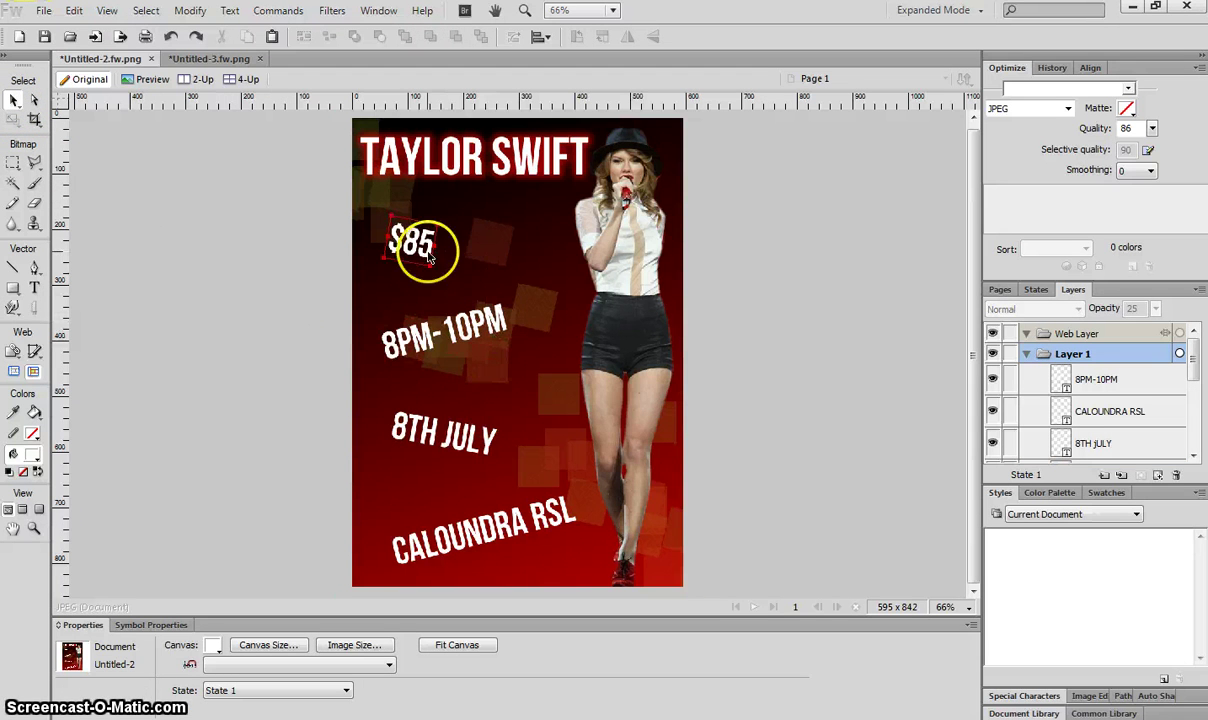
Give the CALOUNDRA RSL text a purple Glow filter
{"action": "left_click", "coordinate": [465, 533]}
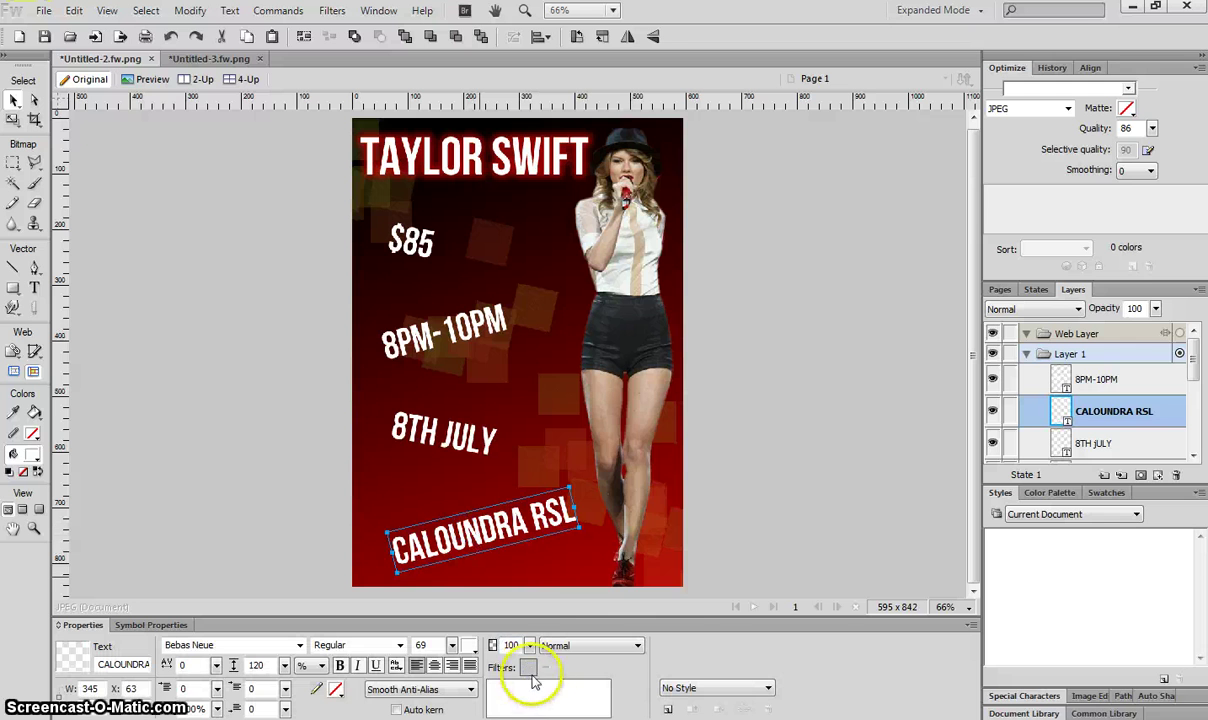
{"action": "left_click", "coordinate": [527, 667]}
{"action": "mouse_move", "coordinate": [625, 621]}
{"action": "left_click", "coordinate": [458, 617]}
{"action": "left_click", "coordinate": [559, 692]}
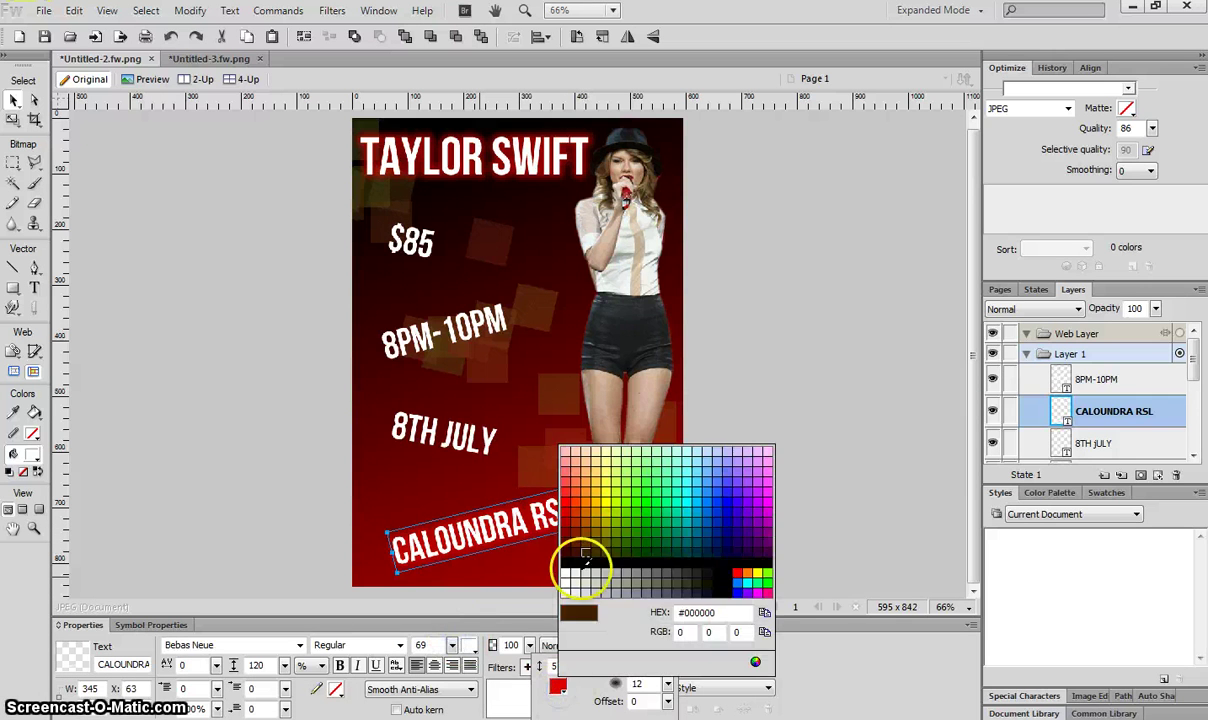
{"action": "left_click", "coordinate": [603, 500]}
{"action": "left_click", "coordinate": [558, 686]}
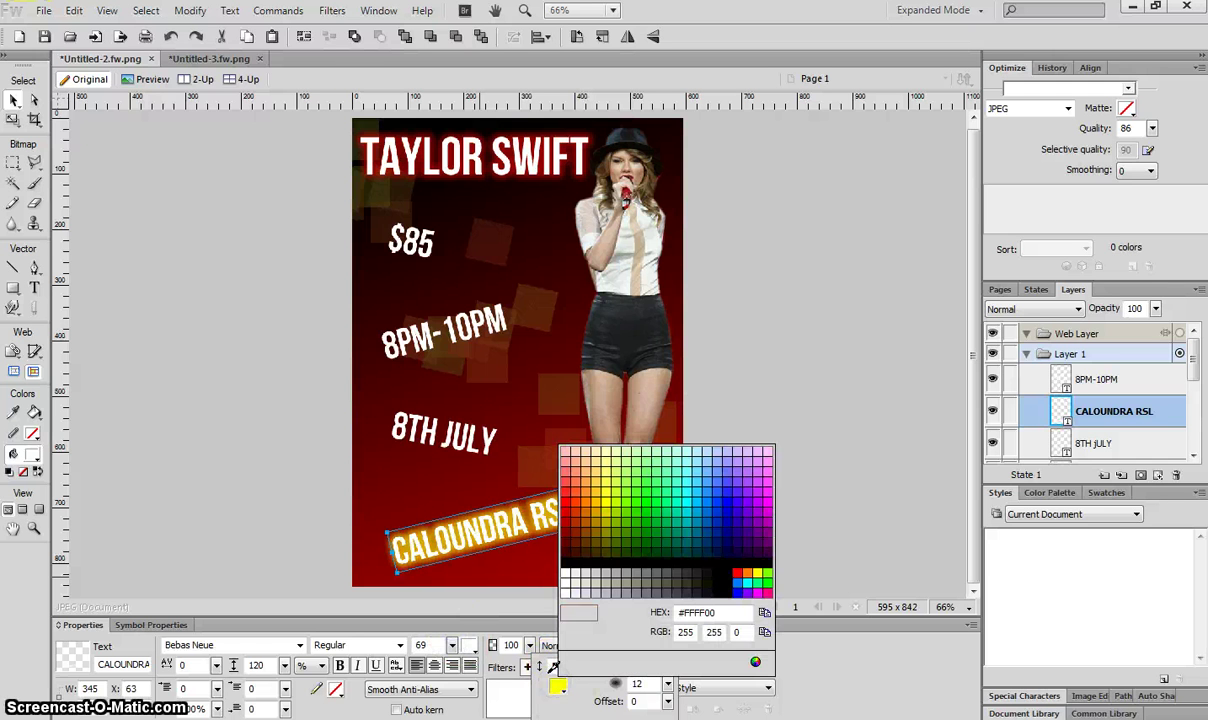
{"action": "left_click", "coordinate": [759, 524]}
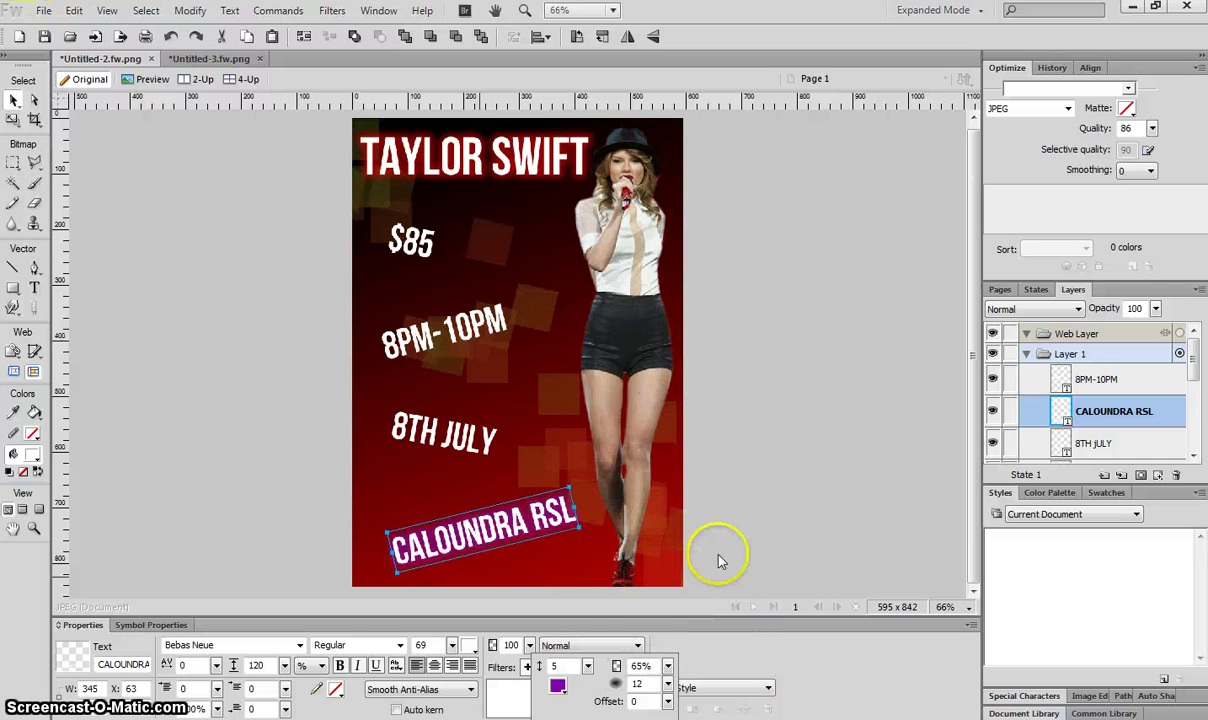
{"action": "left_click", "coordinate": [474, 430]}
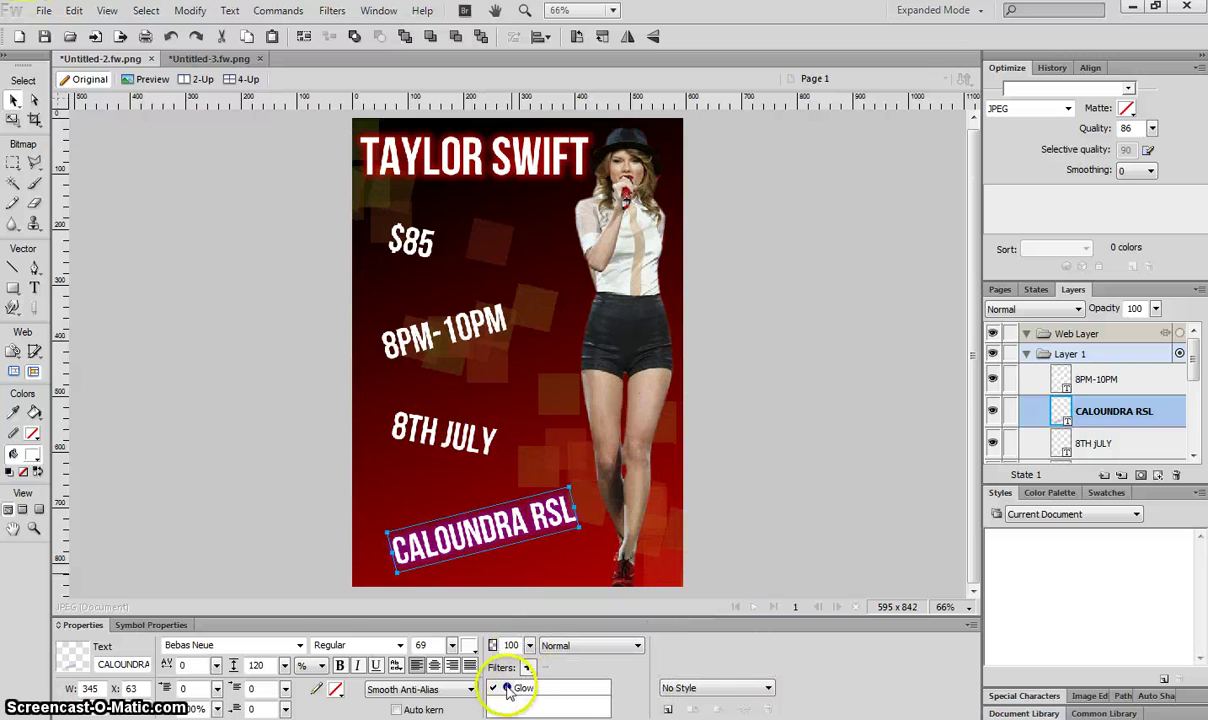
Add a black Glow filter to the 8TH JULY text
{"action": "left_click", "coordinate": [445, 432]}
{"action": "left_click", "coordinate": [527, 667]}
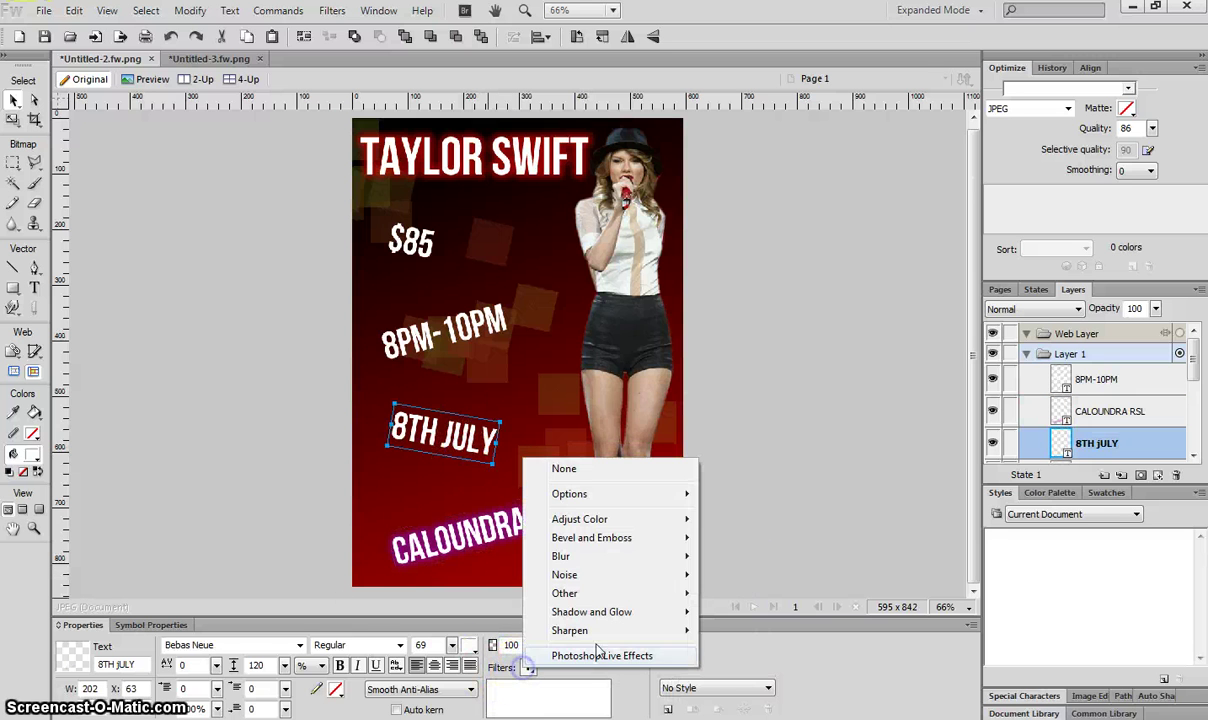
{"action": "mouse_move", "coordinate": [612, 612]}
{"action": "left_click", "coordinate": [416, 616]}
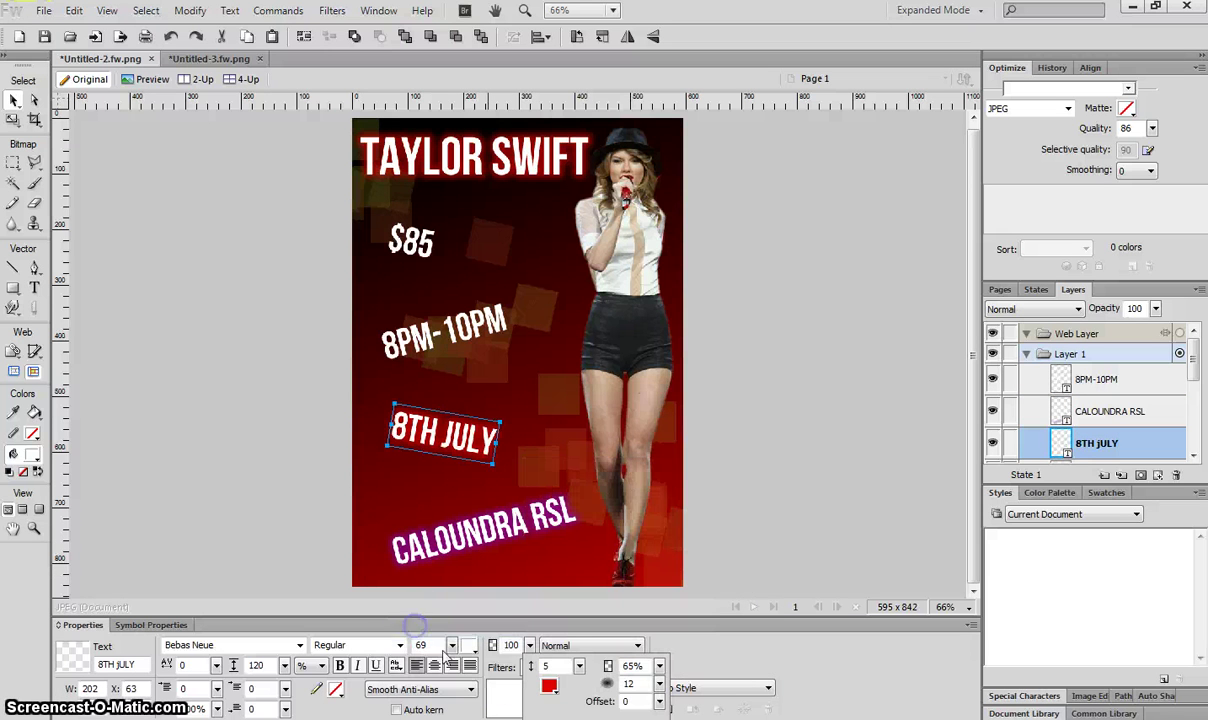
{"action": "left_click", "coordinate": [549, 686]}
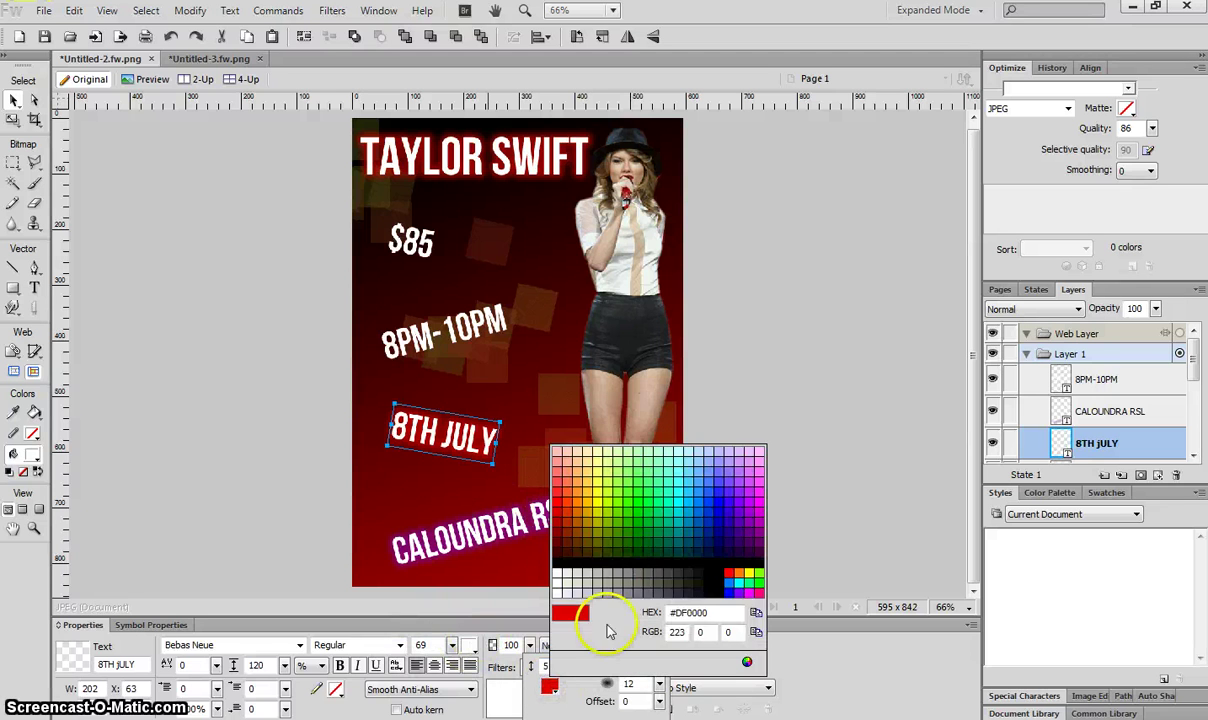
{"action": "left_click", "coordinate": [556, 567]}
{"action": "left_click", "coordinate": [480, 377]}
Add a purple Glow filter to the 8PM-10PM text
{"action": "left_click", "coordinate": [469, 338]}
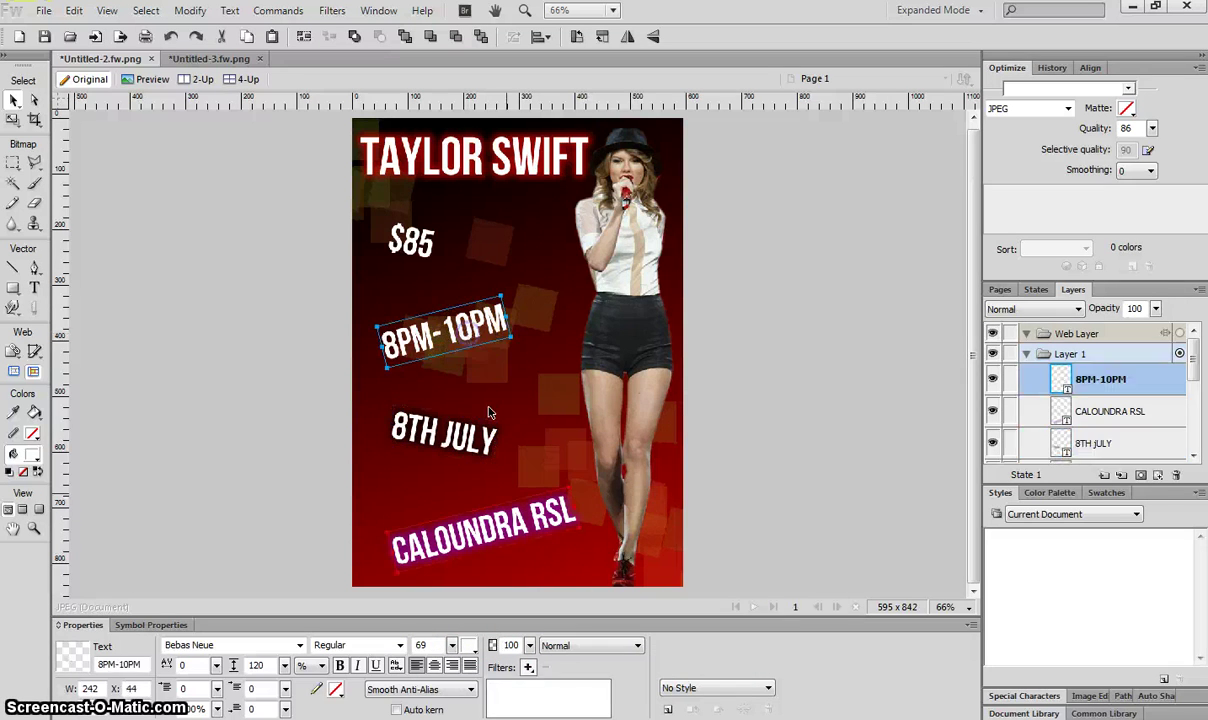
{"action": "left_click", "coordinate": [527, 669]}
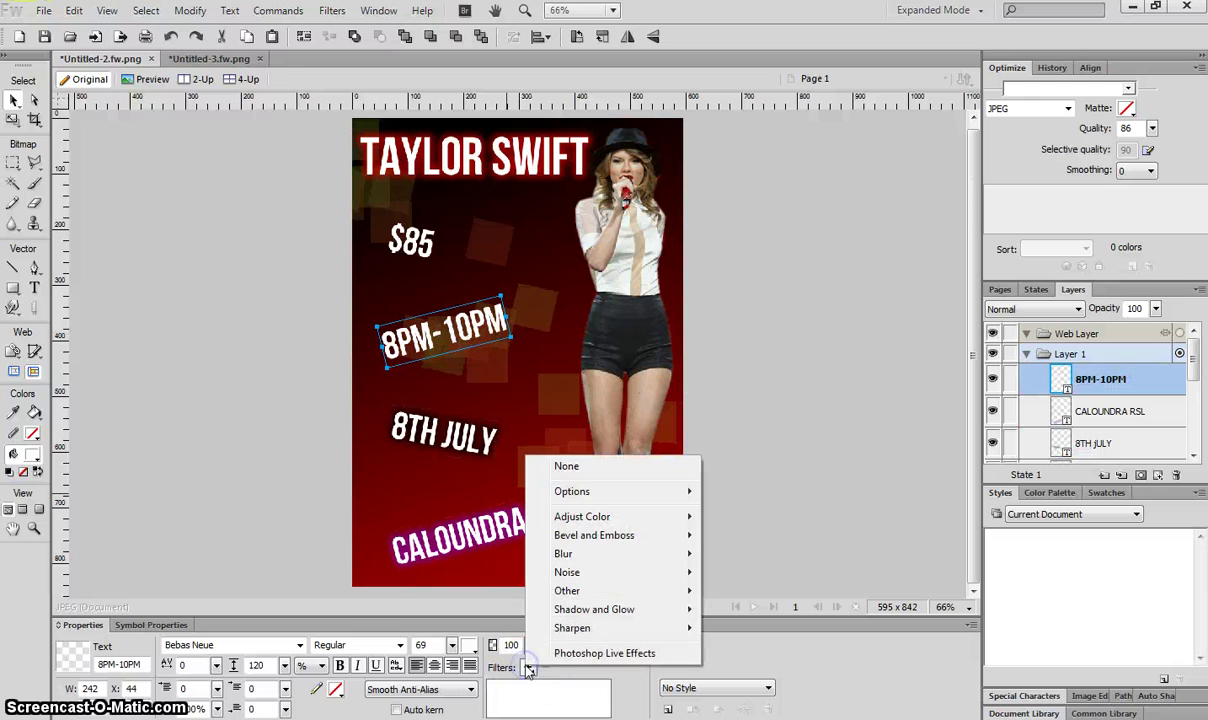
{"action": "left_click", "coordinate": [636, 609]}
{"action": "left_click", "coordinate": [430, 627]}
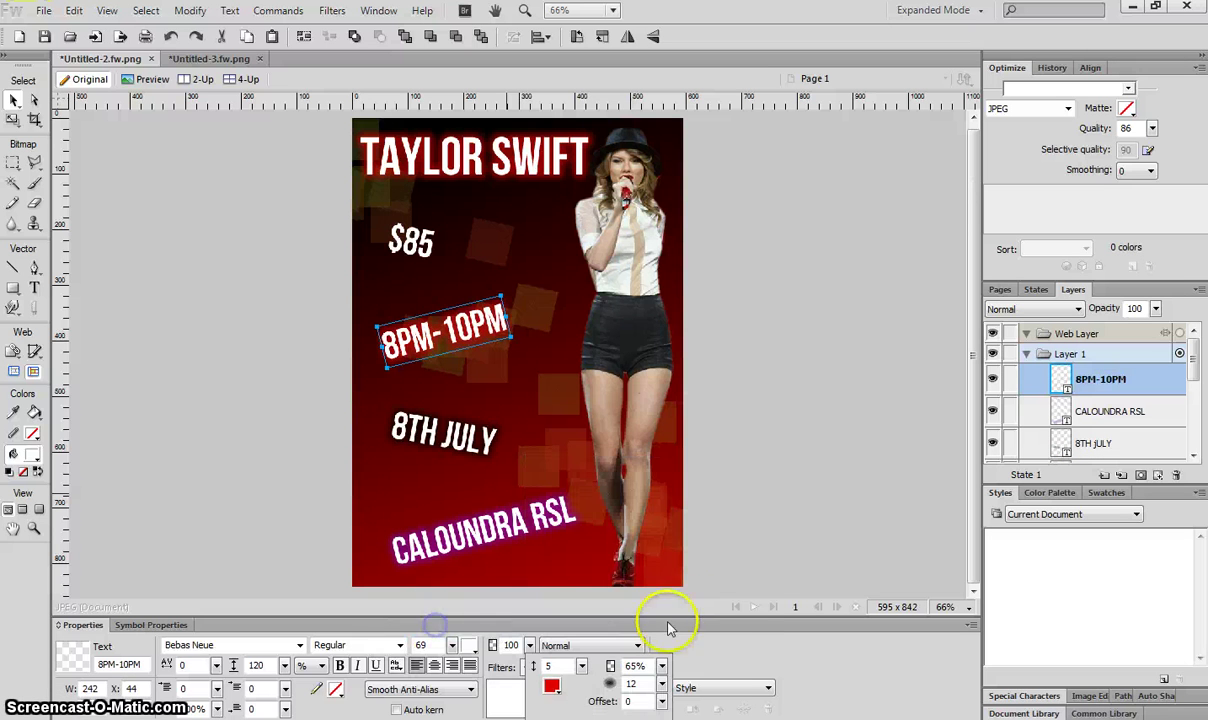
{"action": "left_click", "coordinate": [553, 687]}
{"action": "left_click", "coordinate": [761, 518]}
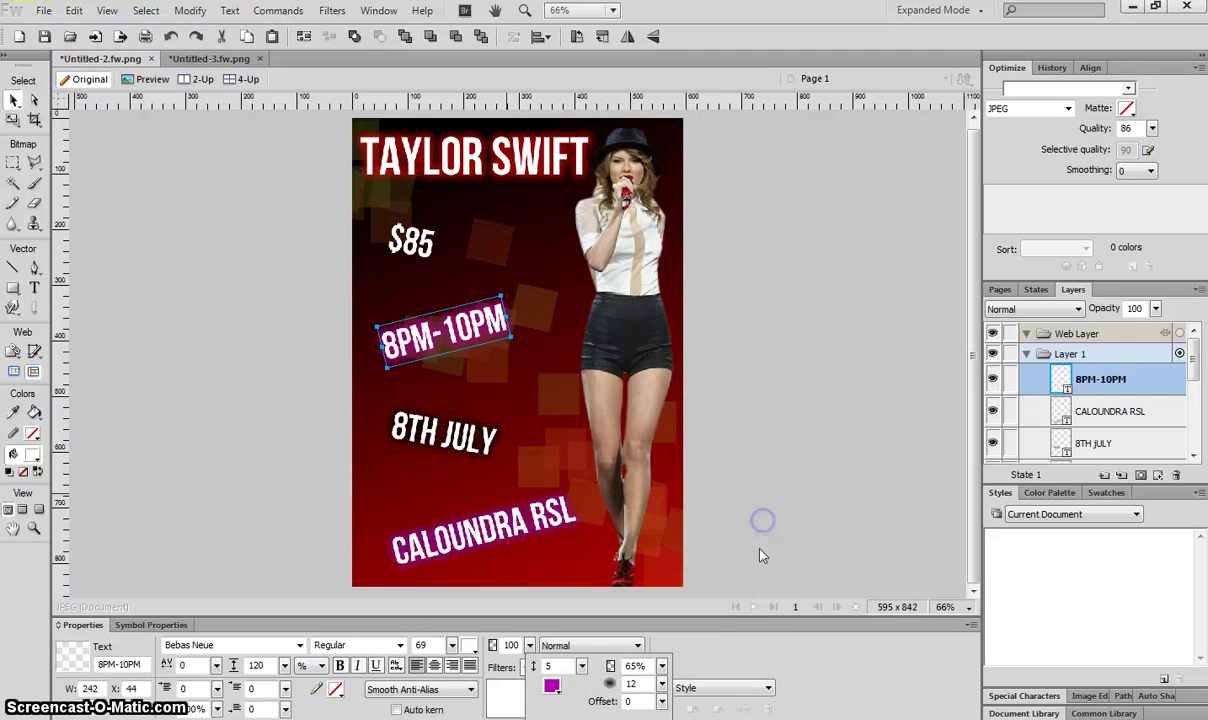
{"action": "left_click", "coordinate": [415, 250]}
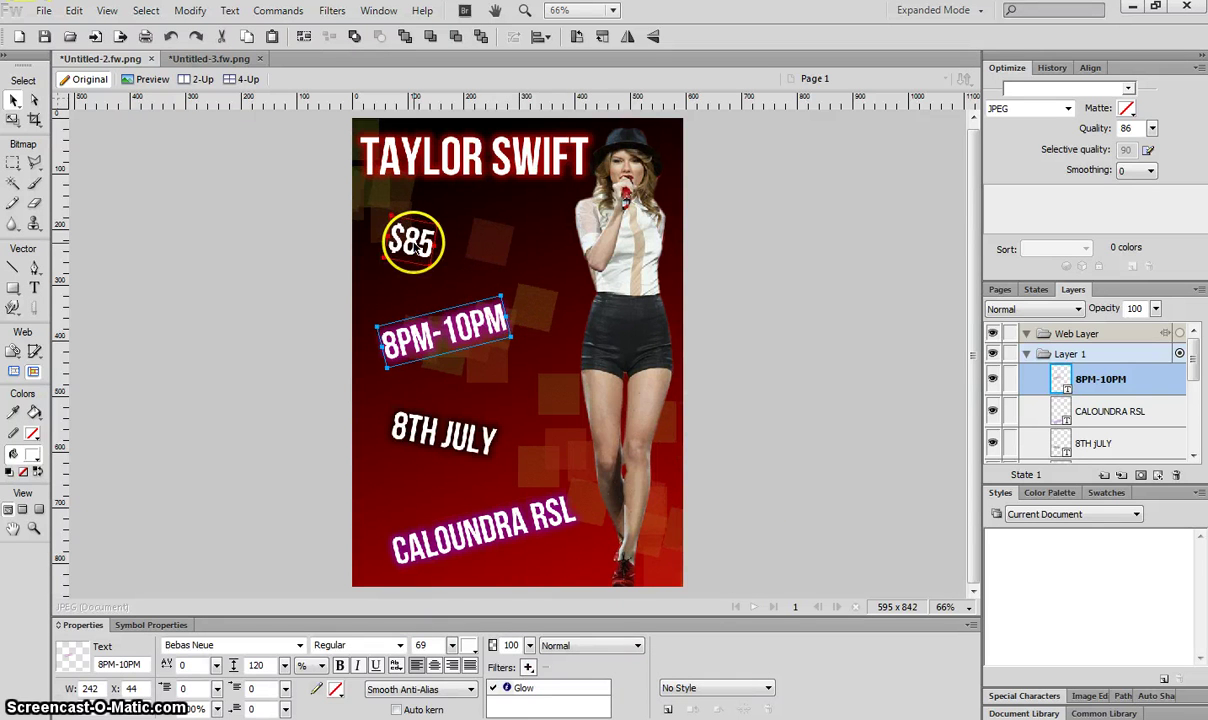
Add a coloured Glow filter to the $85 text
{"action": "left_click", "coordinate": [411, 241]}
{"action": "left_click", "coordinate": [523, 668]}
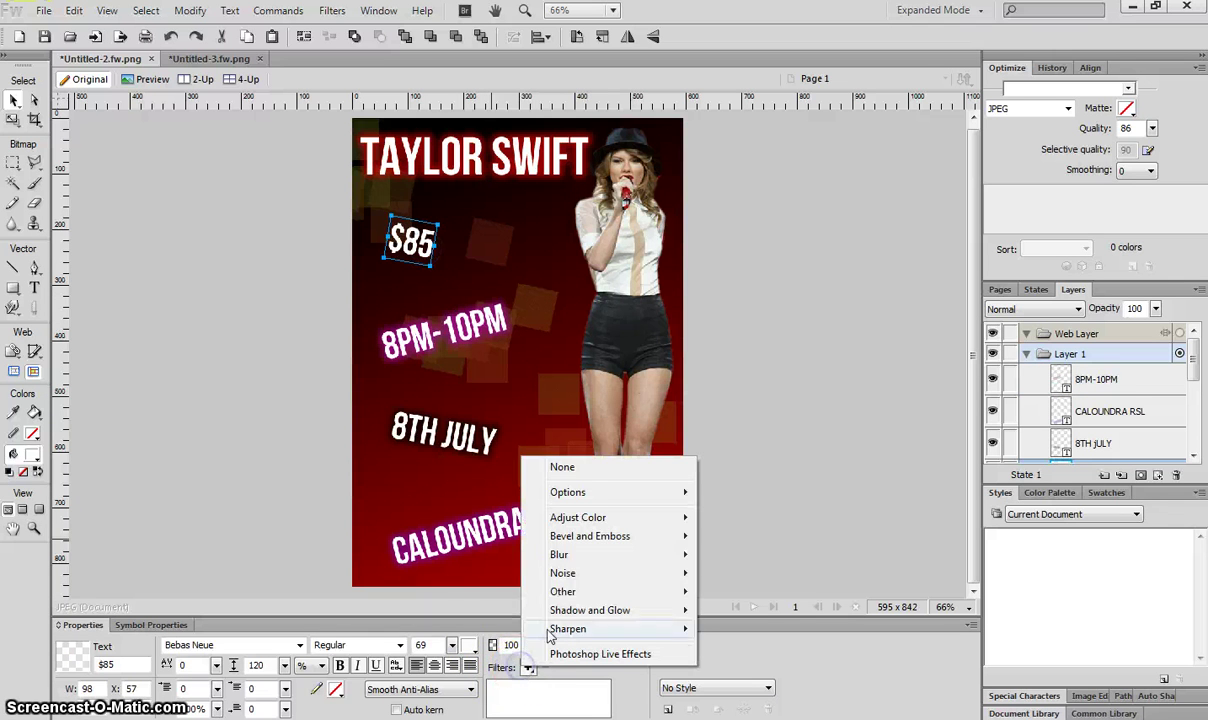
{"action": "left_click", "coordinate": [607, 612]}
{"action": "left_click", "coordinate": [459, 628]}
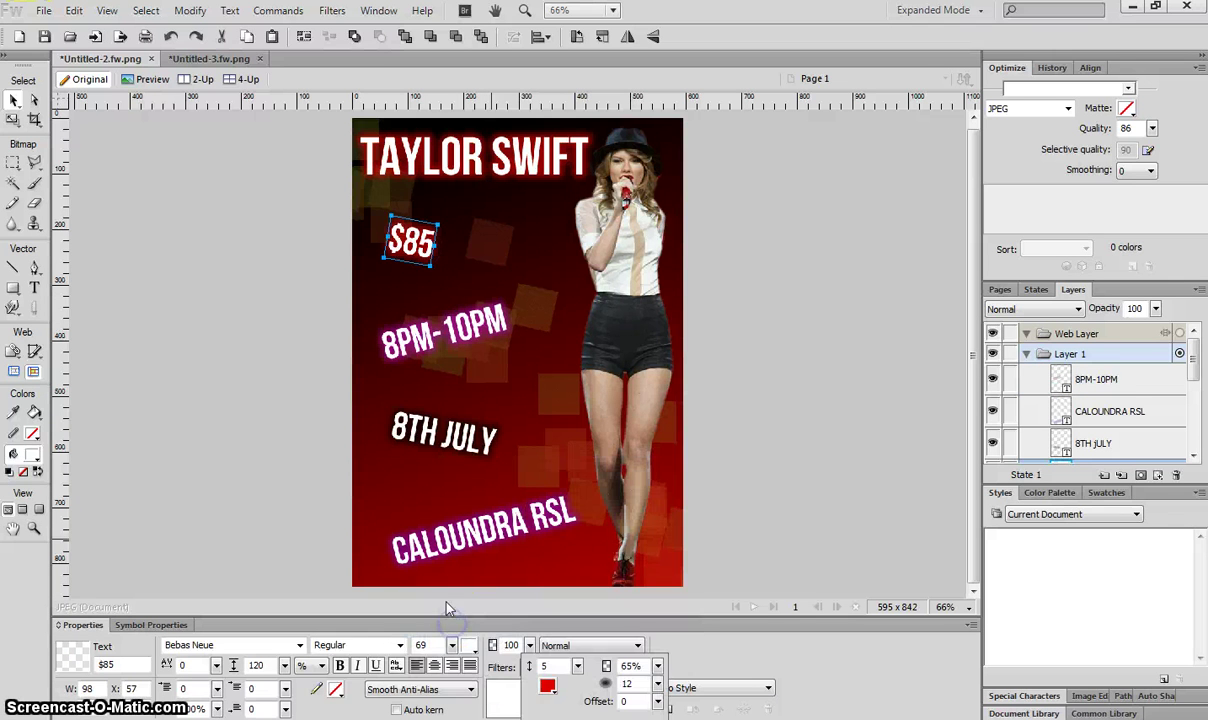
{"action": "left_click", "coordinate": [544, 690]}
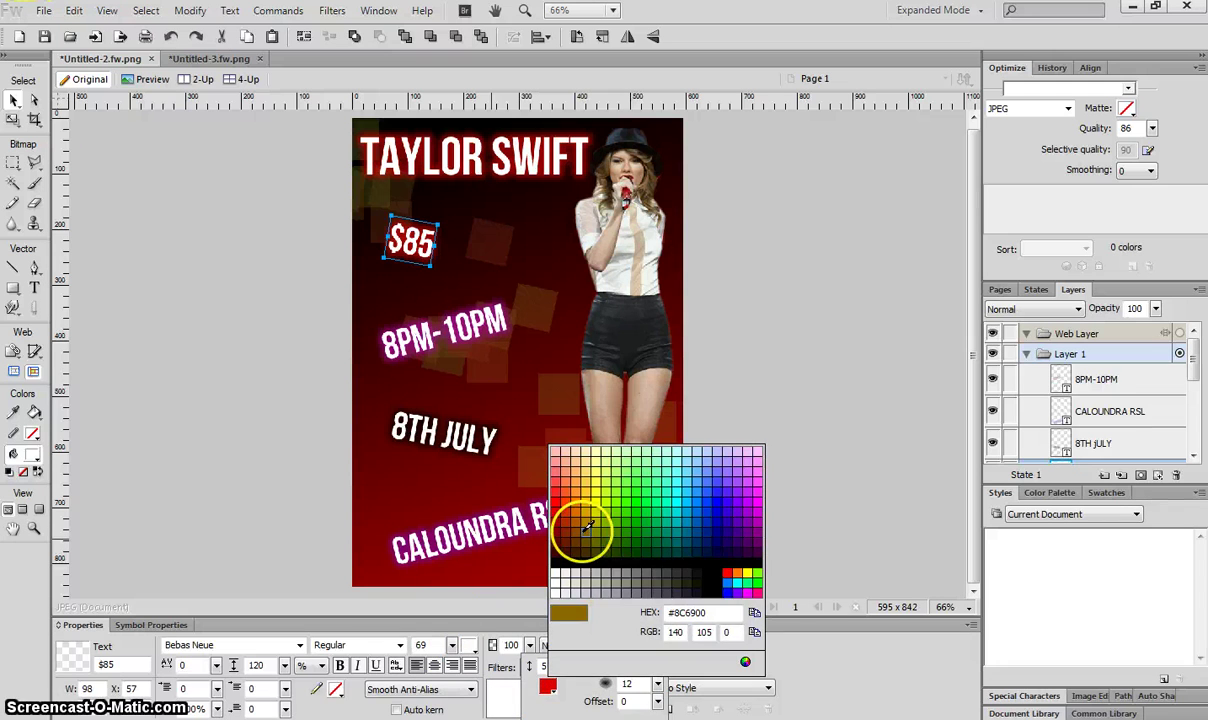
{"action": "left_click", "coordinate": [588, 548]}
{"action": "left_click", "coordinate": [265, 390]}
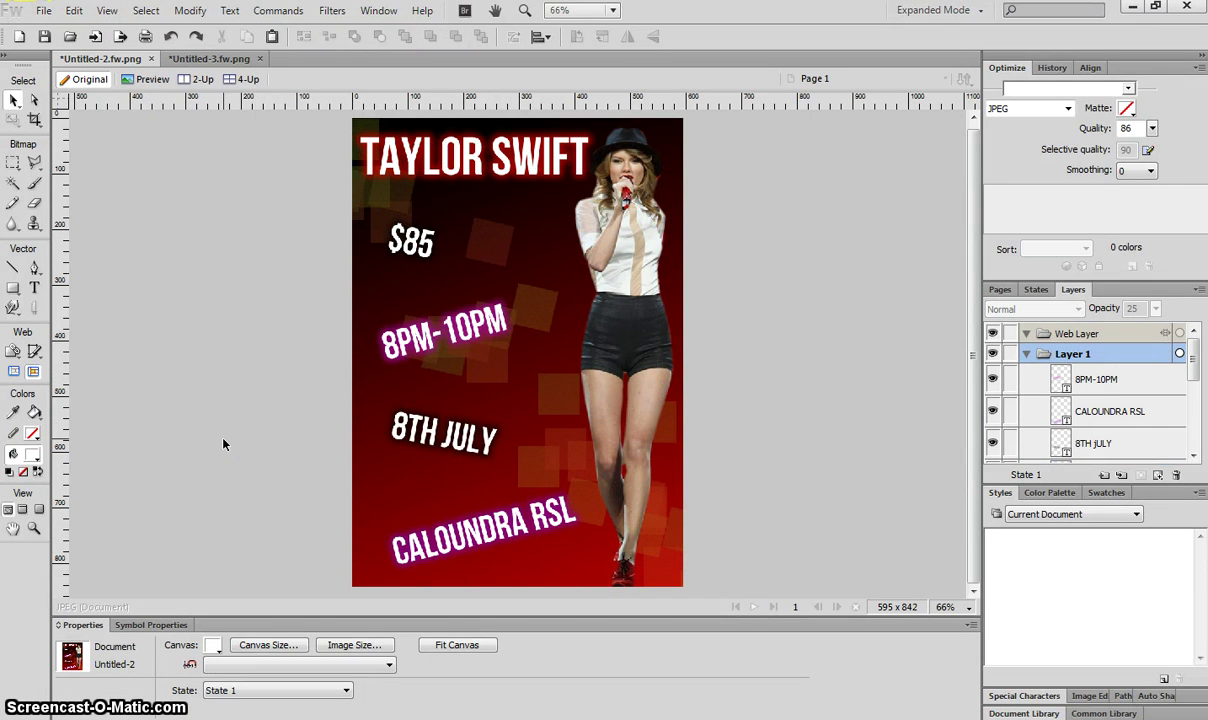
Draw a star above the CALOUNDRA RSL line with the Star shape tool
{"action": "left_click_drag", "start_coordinate": [365, 478], "coordinate": [226, 373]}
{"action": "left_click", "coordinate": [13, 287]}
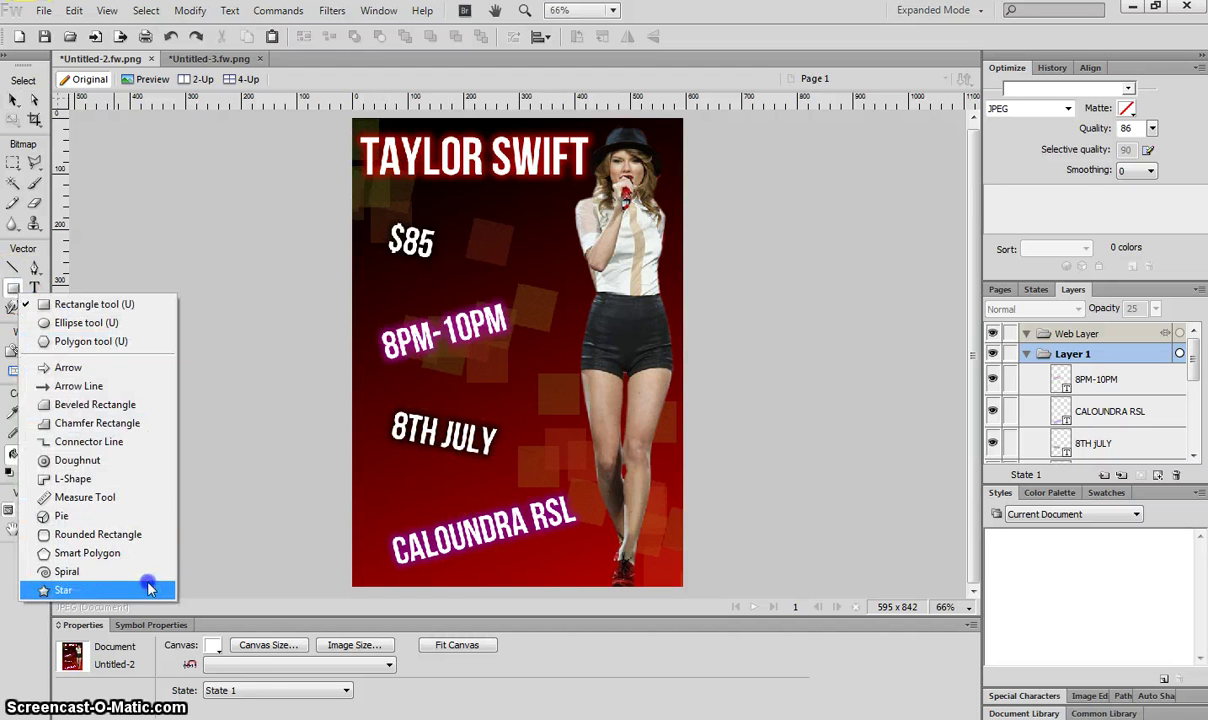
{"action": "left_click", "coordinate": [148, 589]}
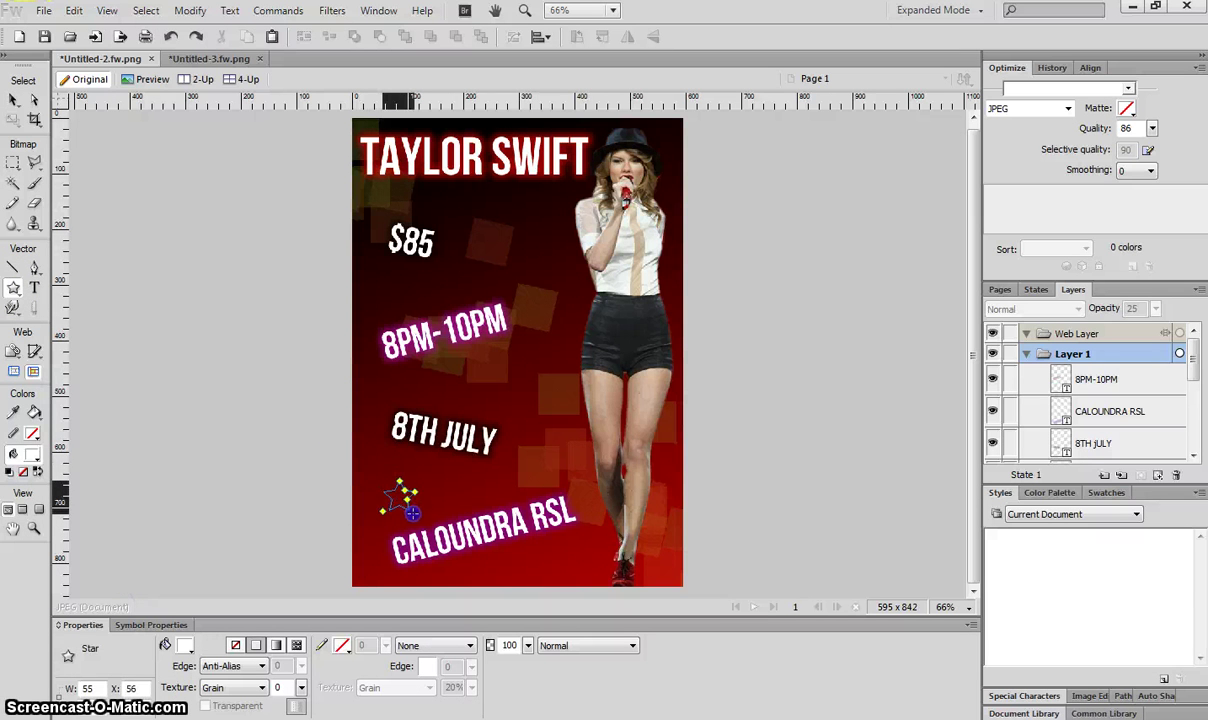
{"action": "left_click_drag", "start_coordinate": [413, 513], "coordinate": [414, 514]}
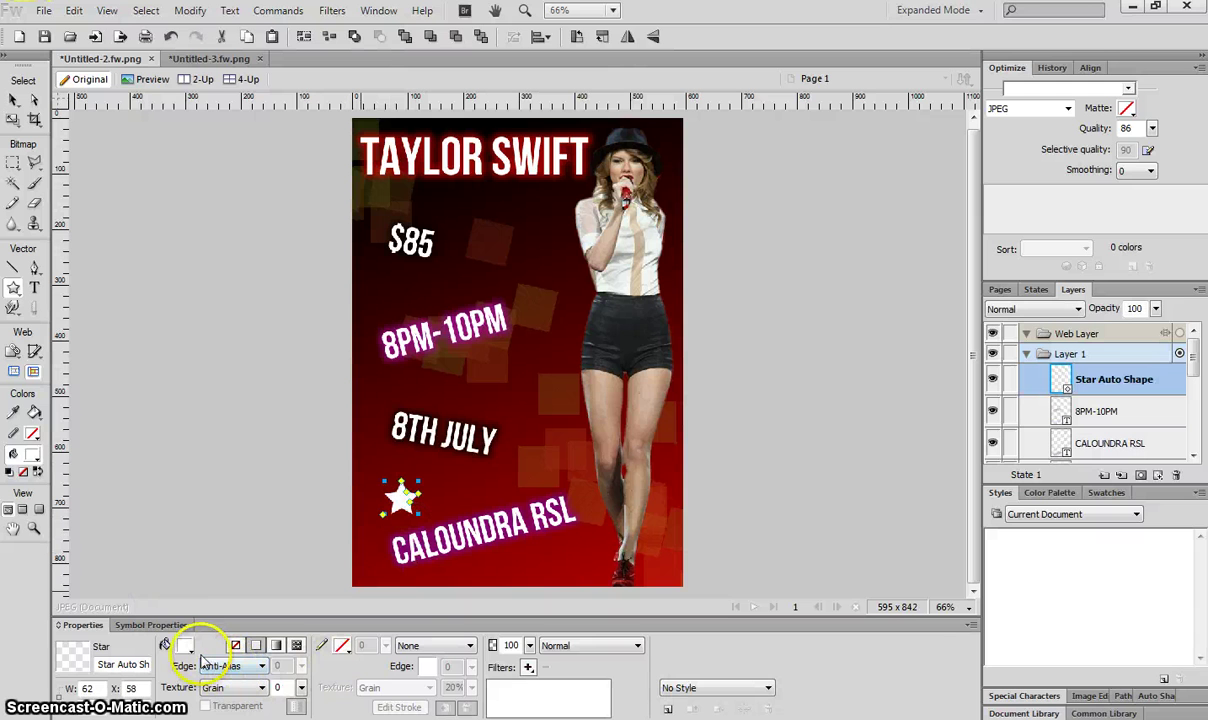
Fill the star with a Cone gradient from sky blue to magenta
{"action": "left_click", "coordinate": [277, 647]}
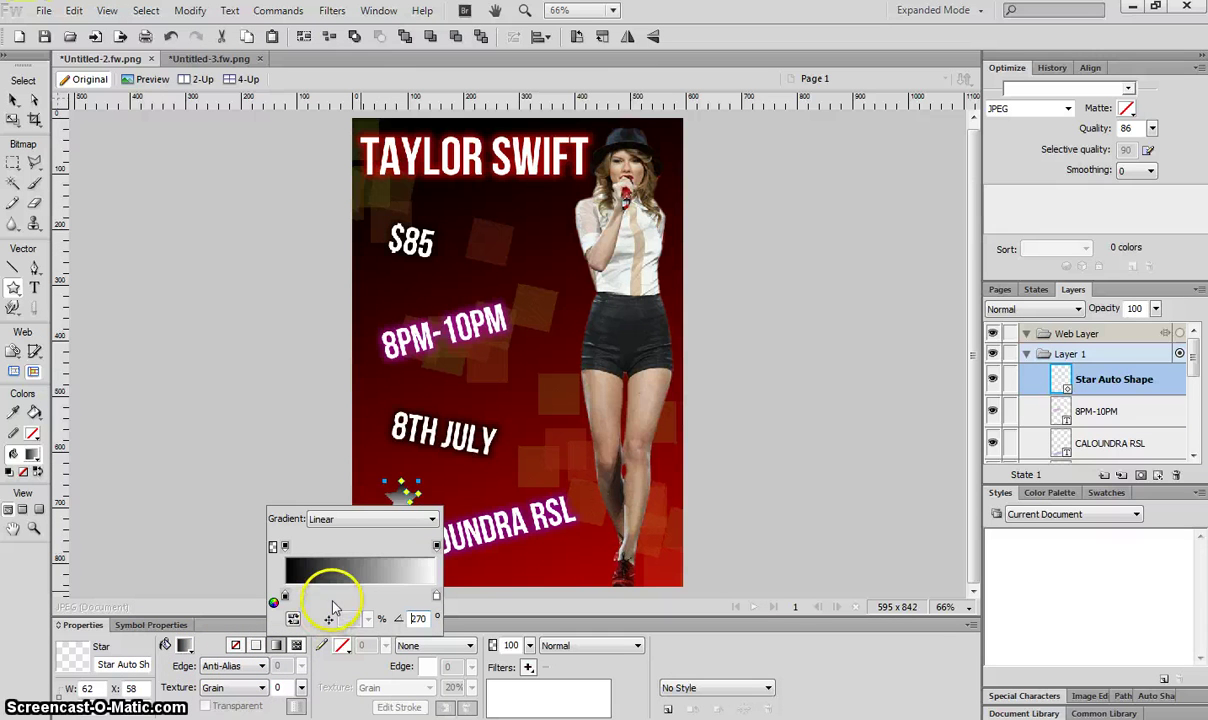
{"action": "left_click", "coordinate": [366, 519]}
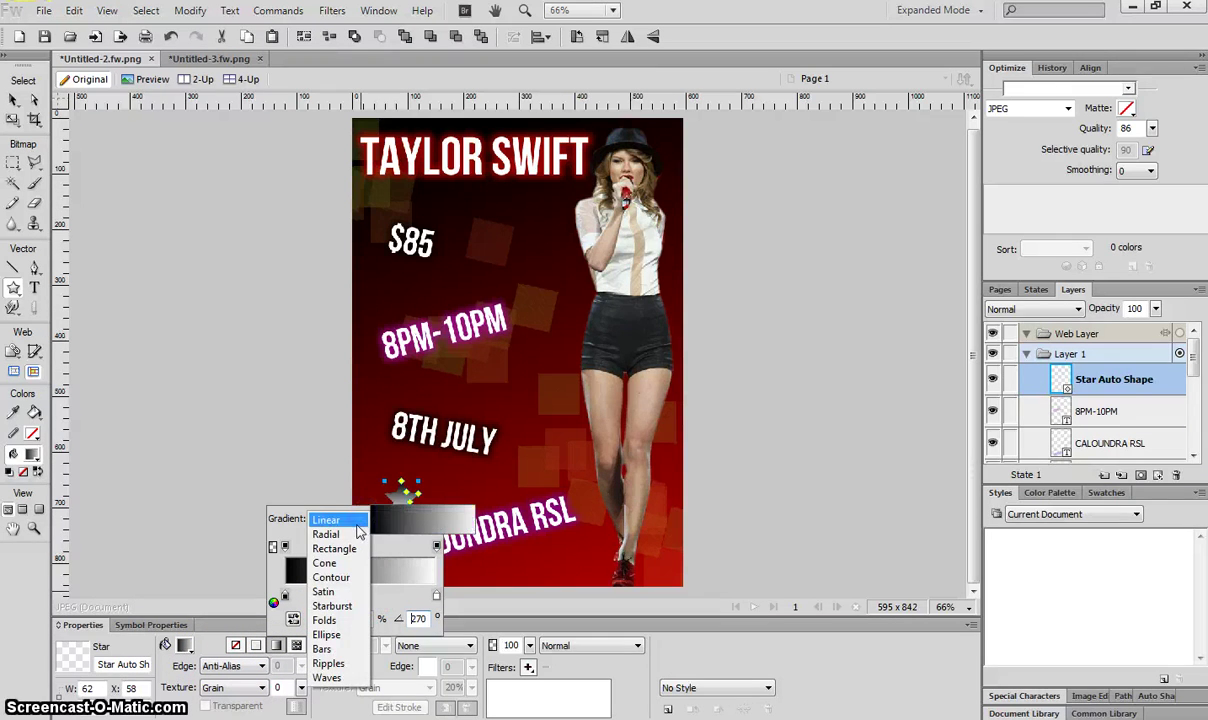
{"action": "left_click", "coordinate": [330, 531]}
{"action": "left_click", "coordinate": [354, 522]}
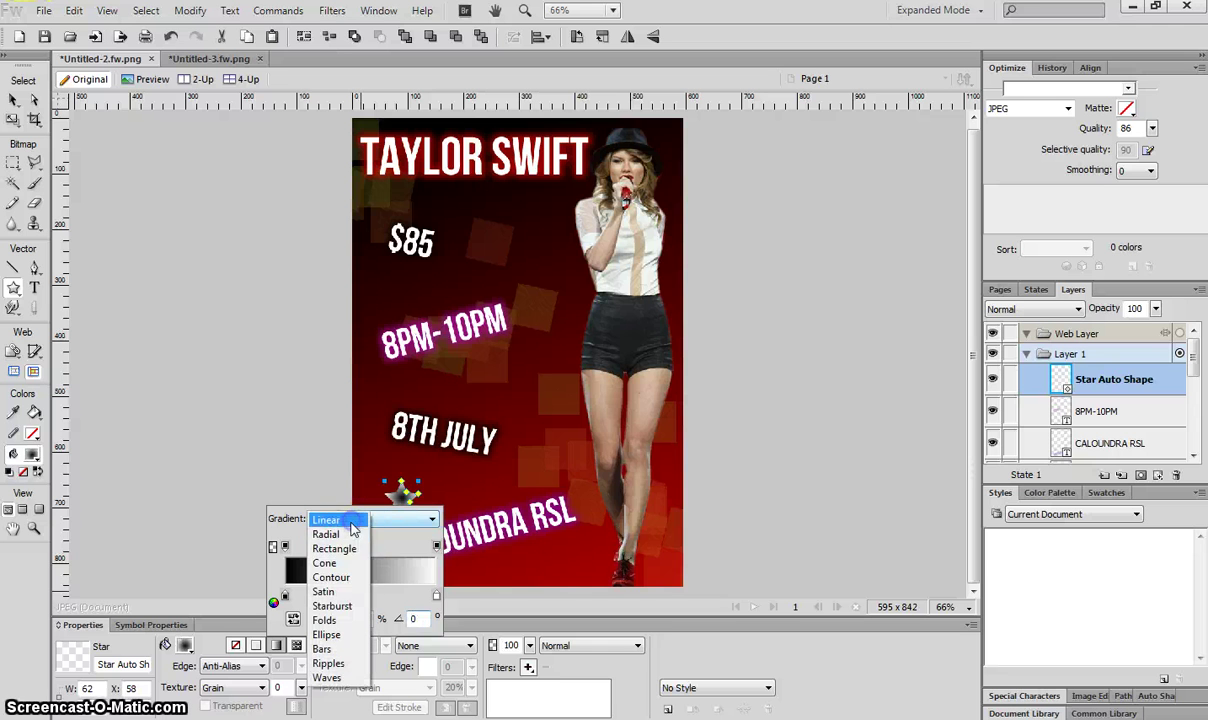
{"action": "left_click", "coordinate": [344, 565]}
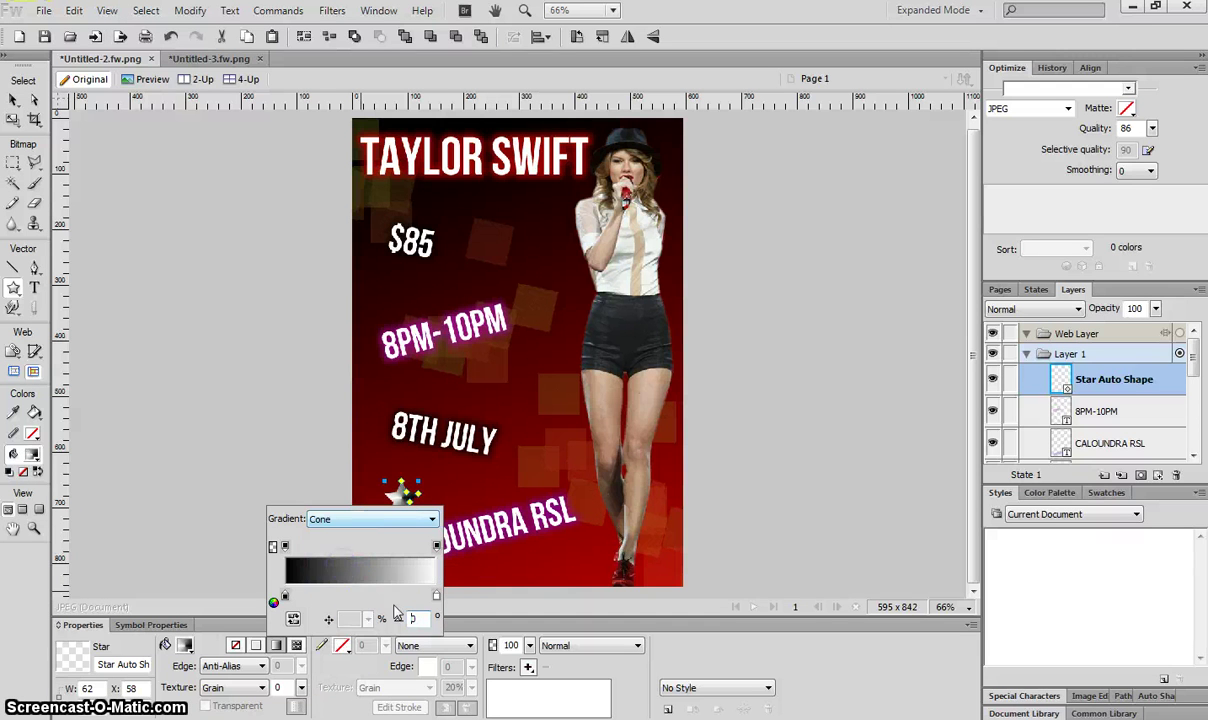
{"action": "left_click", "coordinate": [285, 597]}
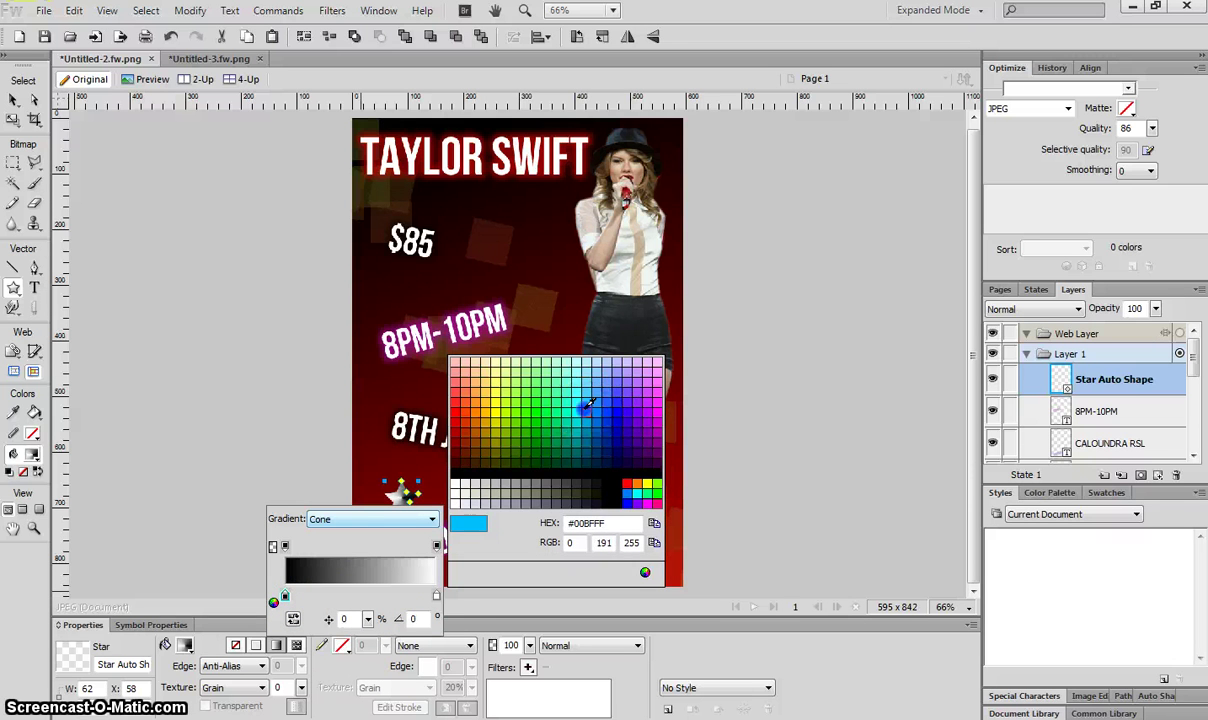
{"action": "left_click", "coordinate": [552, 388]}
{"action": "left_click", "coordinate": [435, 597]}
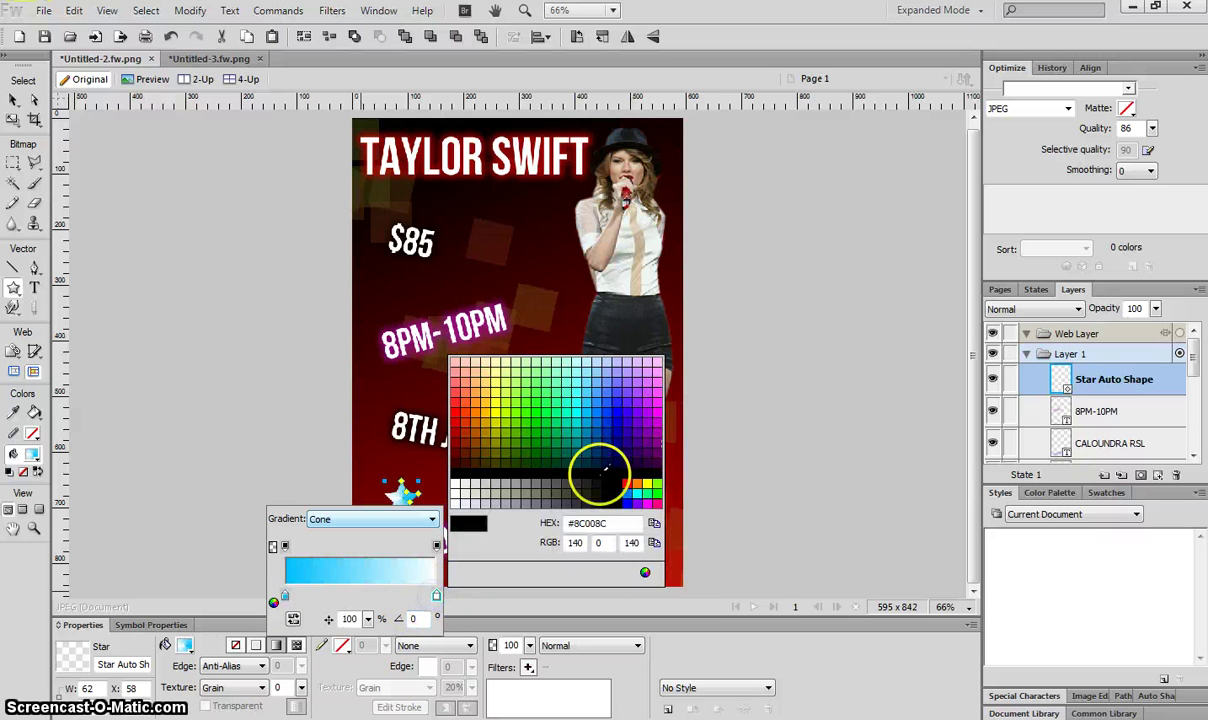
{"action": "left_click", "coordinate": [655, 413]}
{"action": "left_click", "coordinate": [358, 440]}
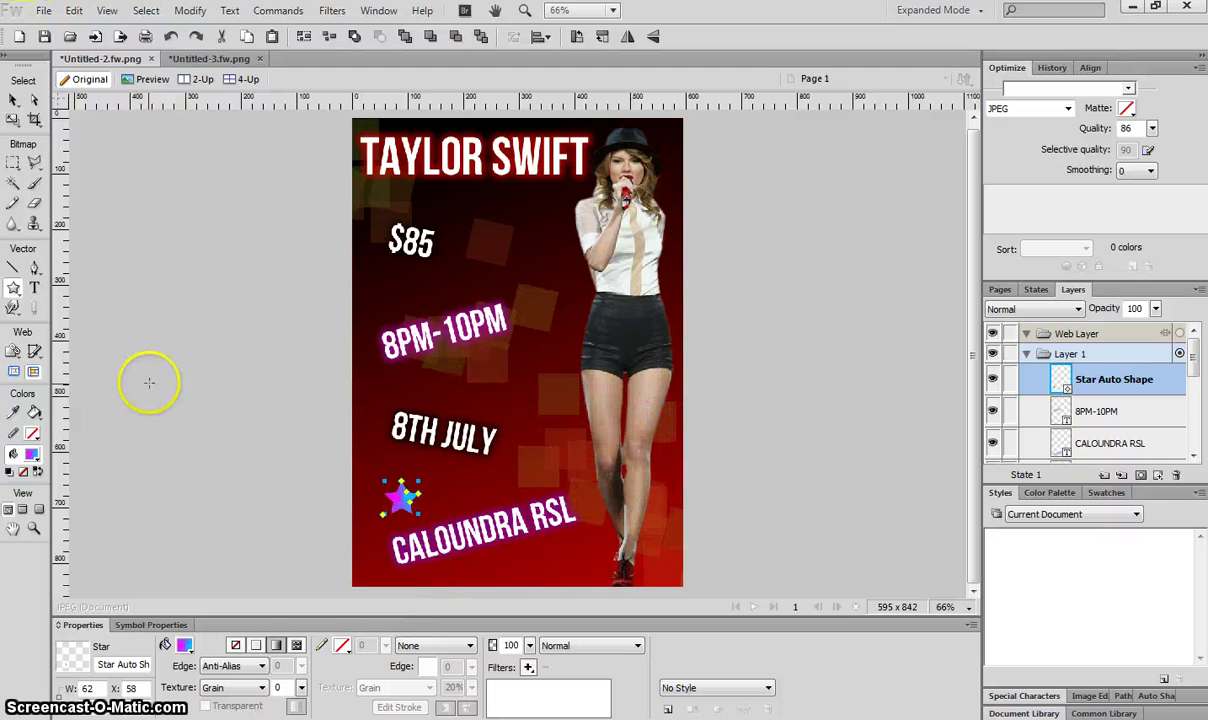
Rotate the star slightly and fade its opacity to 36
{"action": "left_click", "coordinate": [14, 119]}
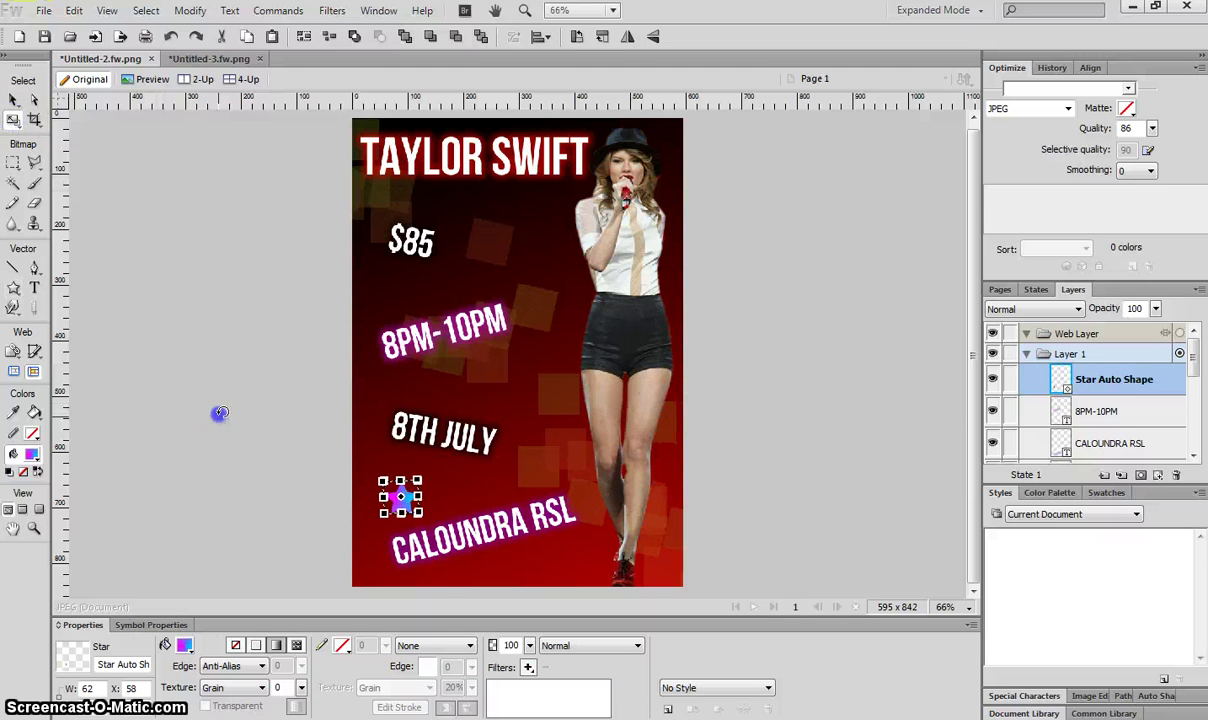
{"action": "mouse_move", "coordinate": [410, 472]}
{"action": "left_mouse_down"}
{"action": "mouse_move", "coordinate": [399, 493]}
{"action": "mouse_move", "coordinate": [416, 474]}
{"action": "left_mouse_up"}
{"action": "left_click_drag", "start_coordinate": [530, 647], "coordinate": [546, 691]}
{"action": "left_click", "coordinate": [127, 197]}
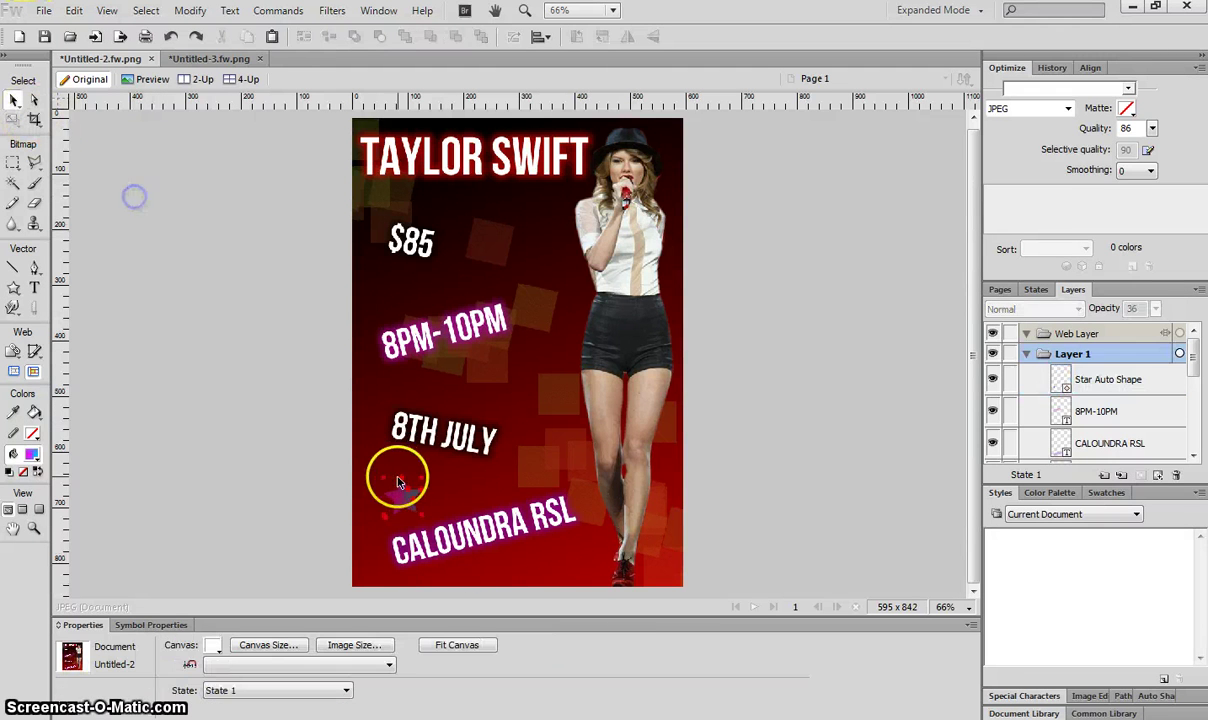
Duplicate the star, scale the copy smaller and place it beside the larger one
{"action": "left_click_drag", "start_coordinate": [399, 480], "coordinate": [462, 480]}
{"action": "key", "text": "ctrl+t"}
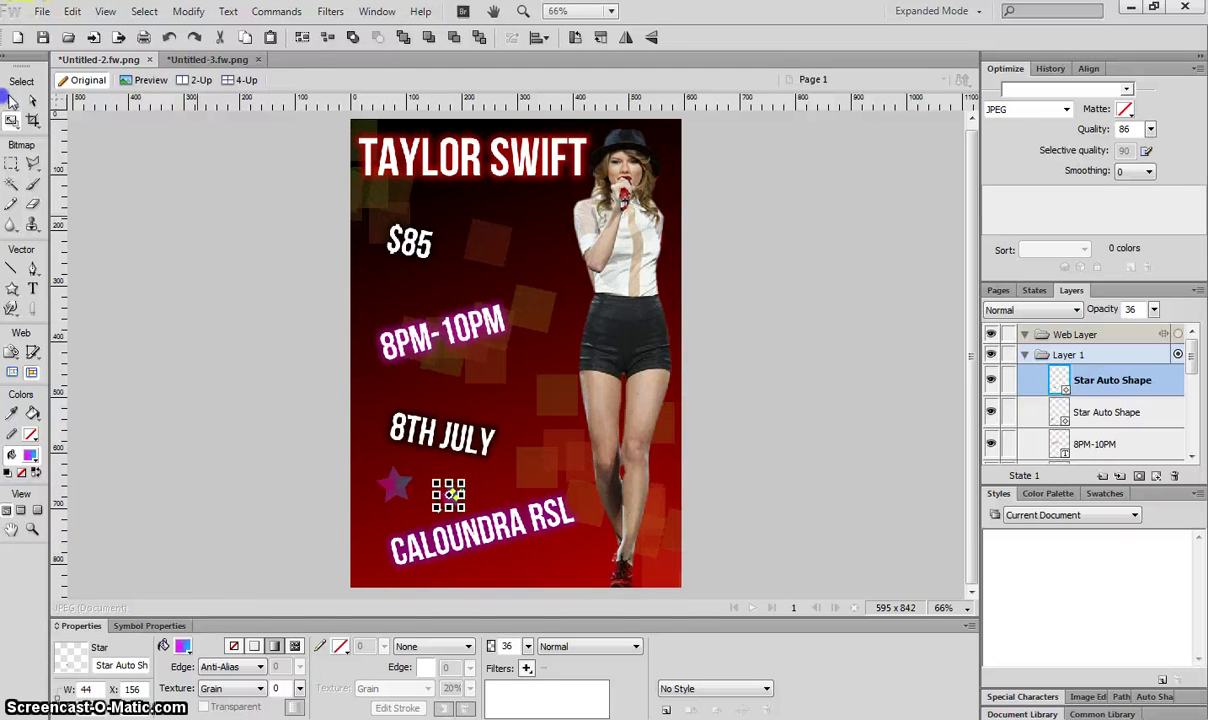
{"action": "left_click", "coordinate": [133, 270]}
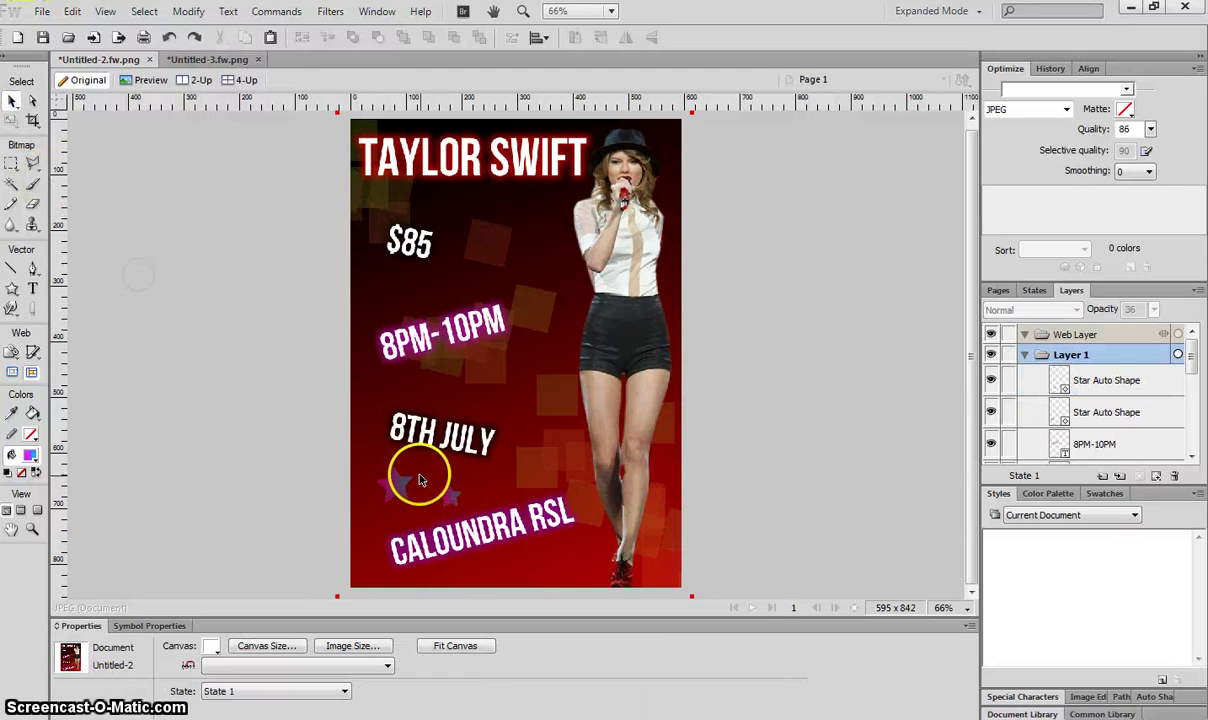
{"action": "left_click_drag", "start_coordinate": [450, 496], "coordinate": [453, 488]}
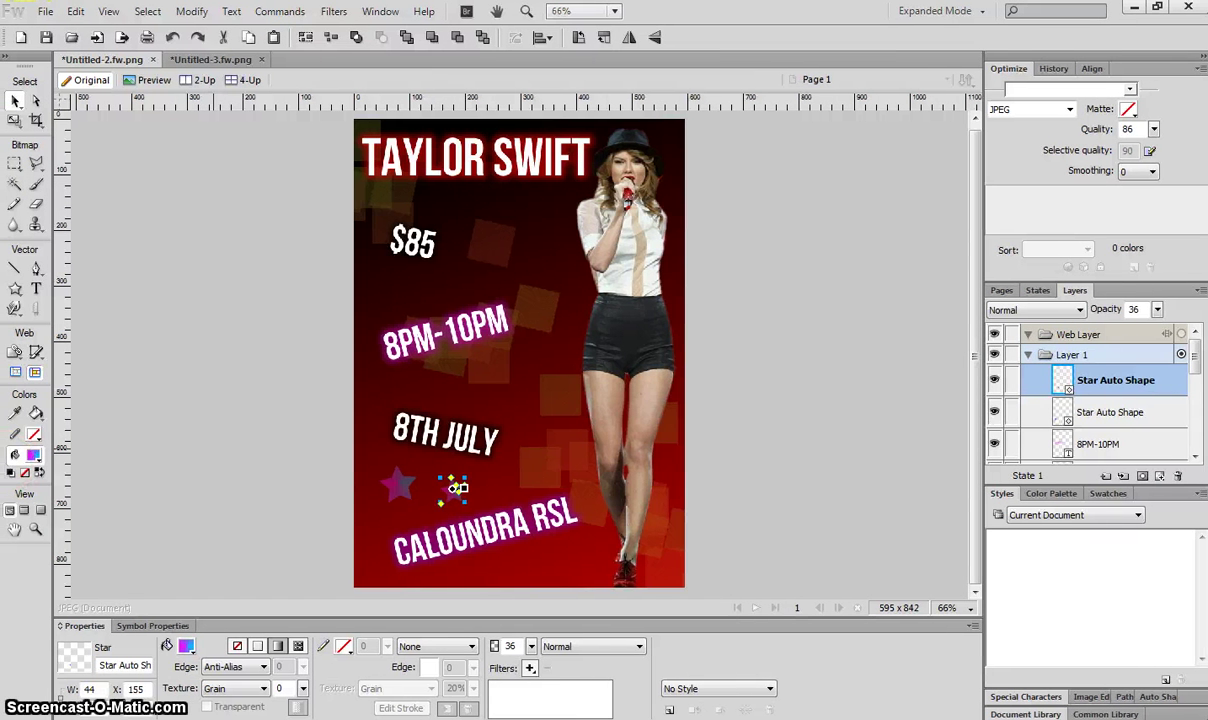
{"action": "left_click", "coordinate": [255, 438]}
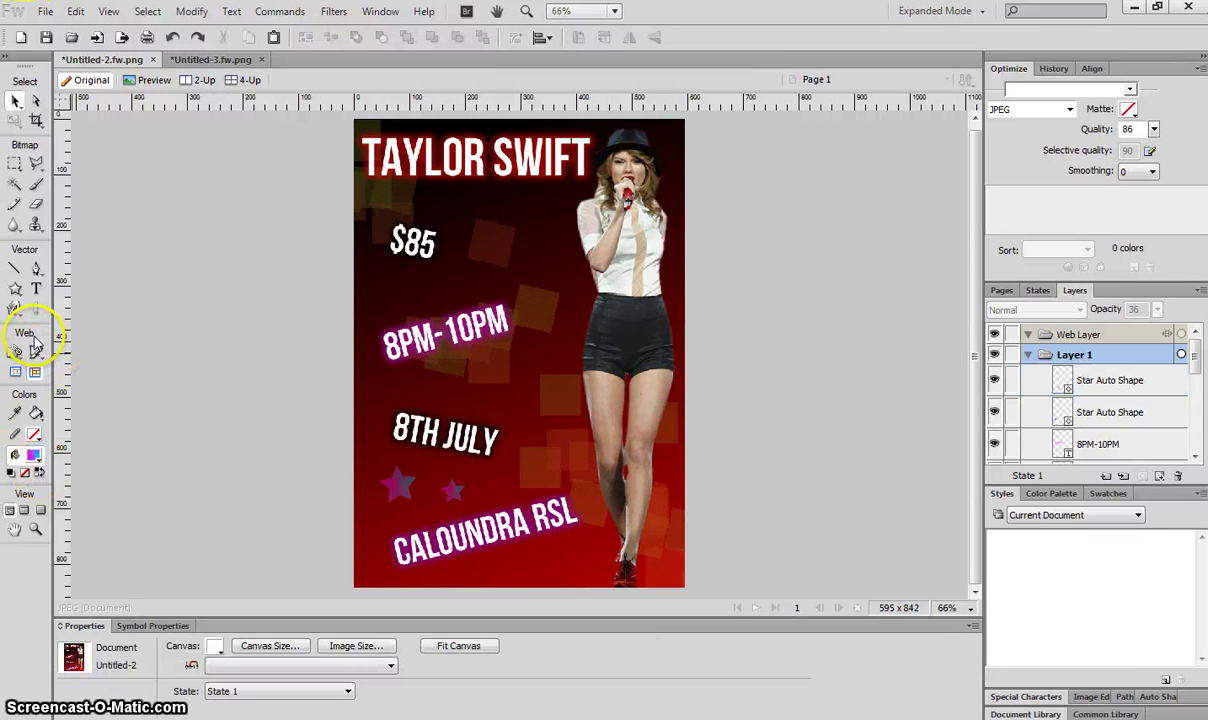
Draw a long swooping curved path with no fill and a white stroke across the poster
{"action": "left_click", "coordinate": [36, 270]}
{"action": "left_click", "coordinate": [186, 648]}
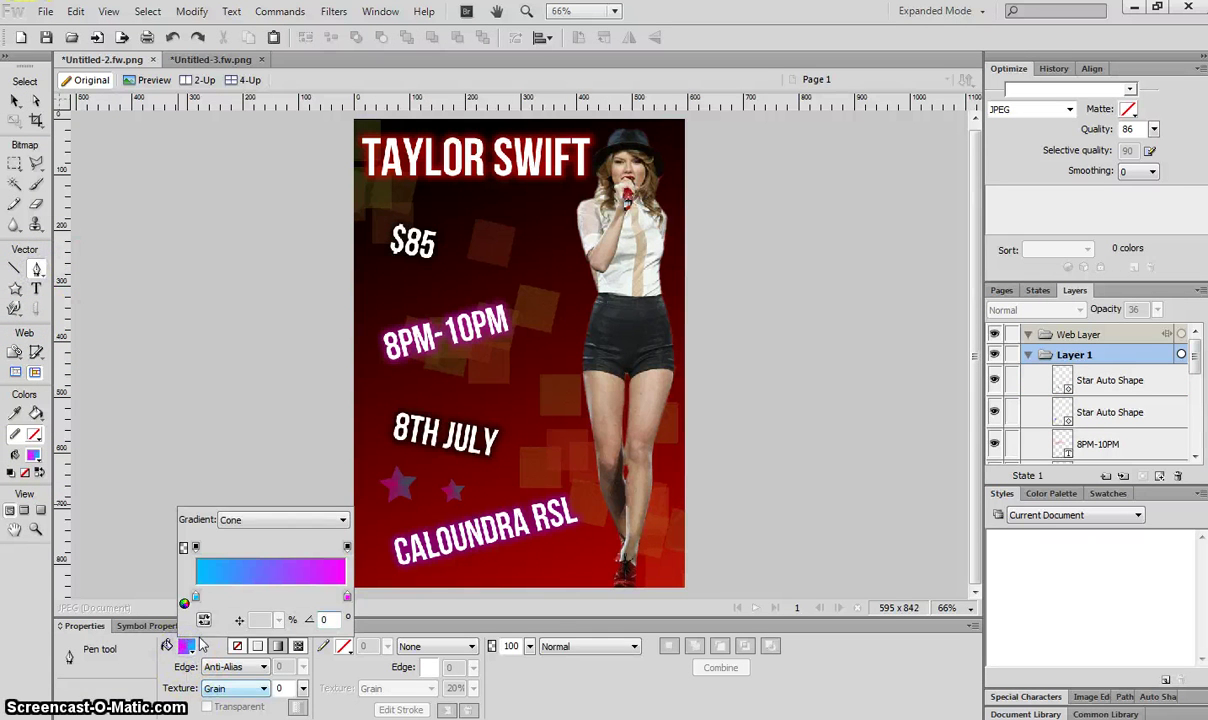
{"action": "left_click", "coordinate": [237, 646]}
{"action": "left_click", "coordinate": [344, 649]}
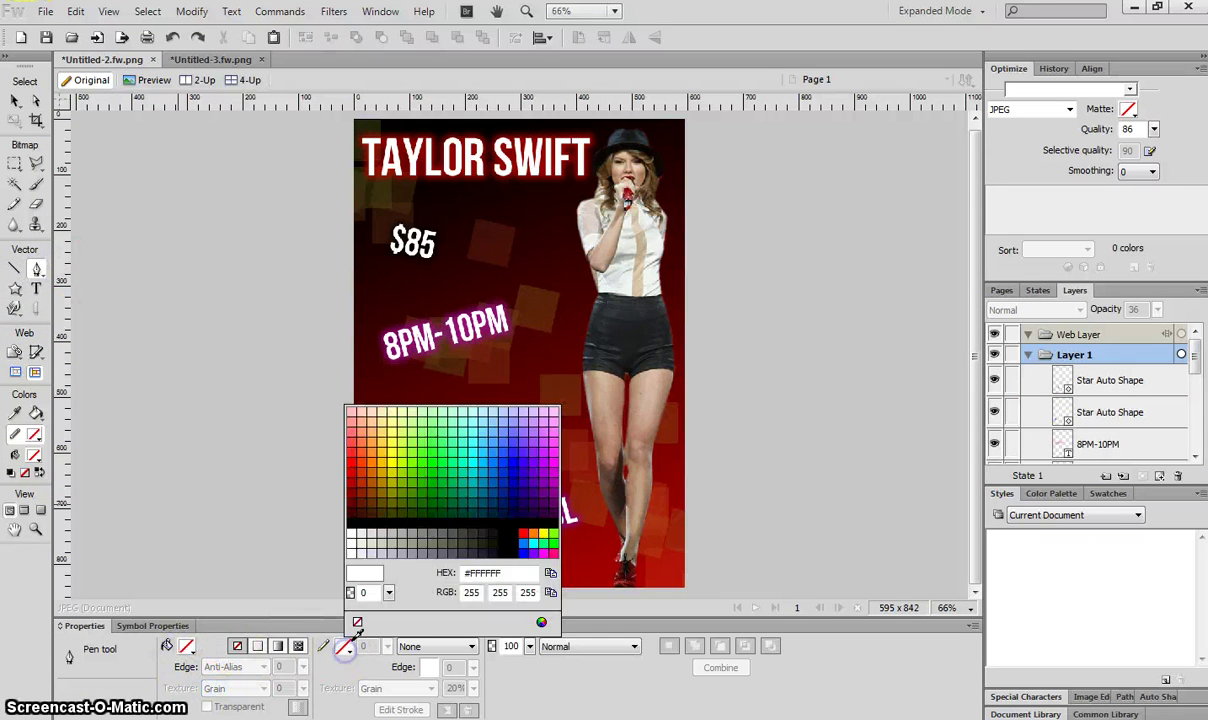
{"action": "left_click", "coordinate": [352, 540]}
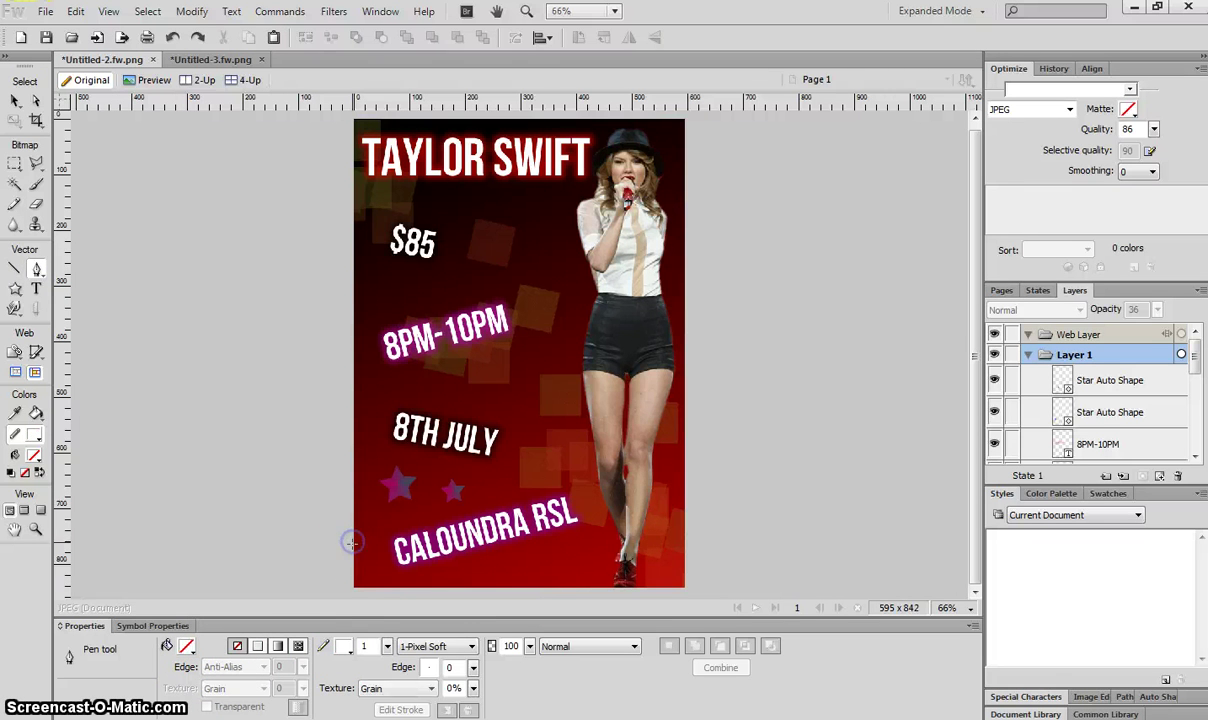
{"action": "left_click", "coordinate": [428, 646]}
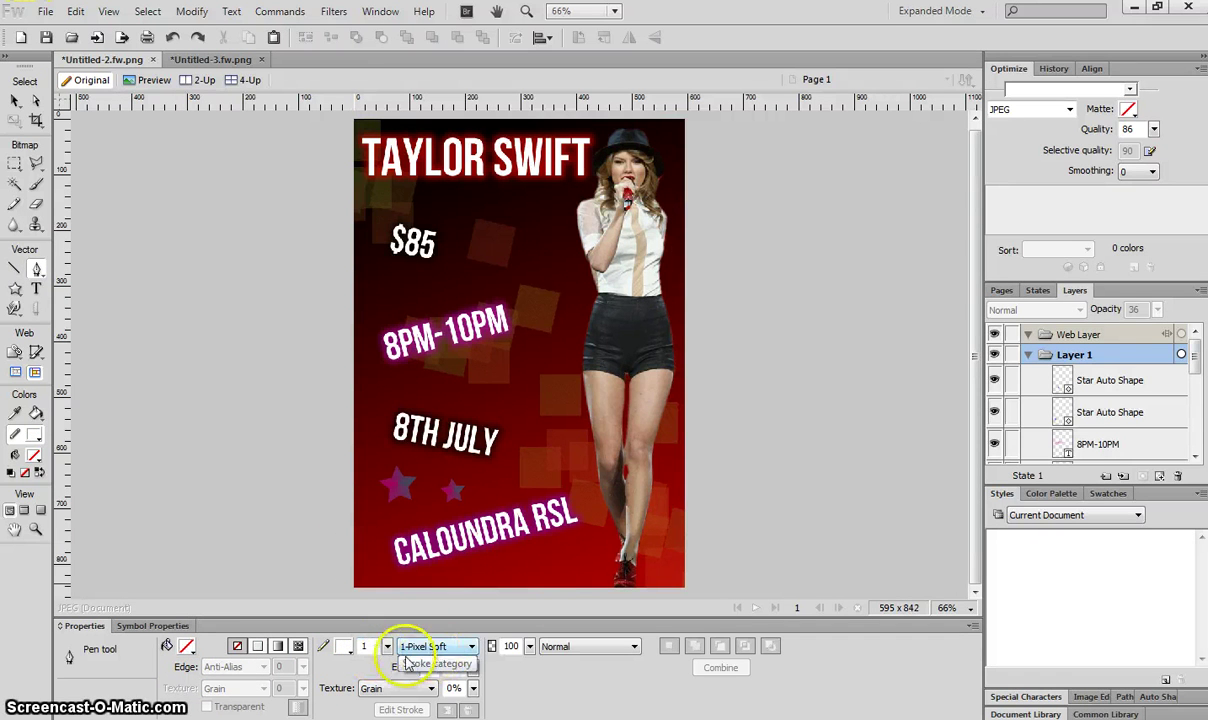
{"action": "left_click", "coordinate": [715, 553]}
{"action": "mouse_move", "coordinate": [296, 403]}
{"action": "left_mouse_down"}
{"action": "mouse_move", "coordinate": [350, 323]}
{"action": "mouse_move", "coordinate": [300, 398]}
{"action": "mouse_move", "coordinate": [377, 332]}
{"action": "mouse_move", "coordinate": [360, 300]}
{"action": "left_mouse_up"}
{"action": "left_click", "coordinate": [759, 307]}
{"action": "left_click_drag", "start_coordinate": [759, 307], "coordinate": [837, 241]}
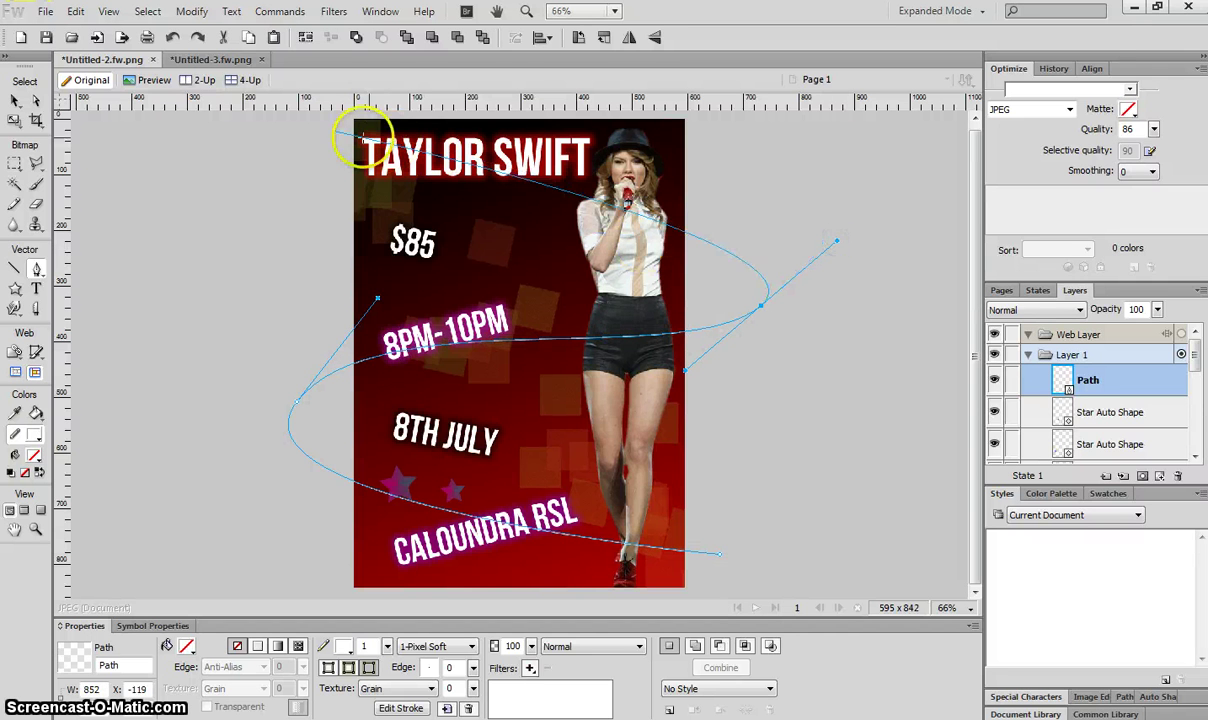
{"action": "left_click", "coordinate": [210, 160]}
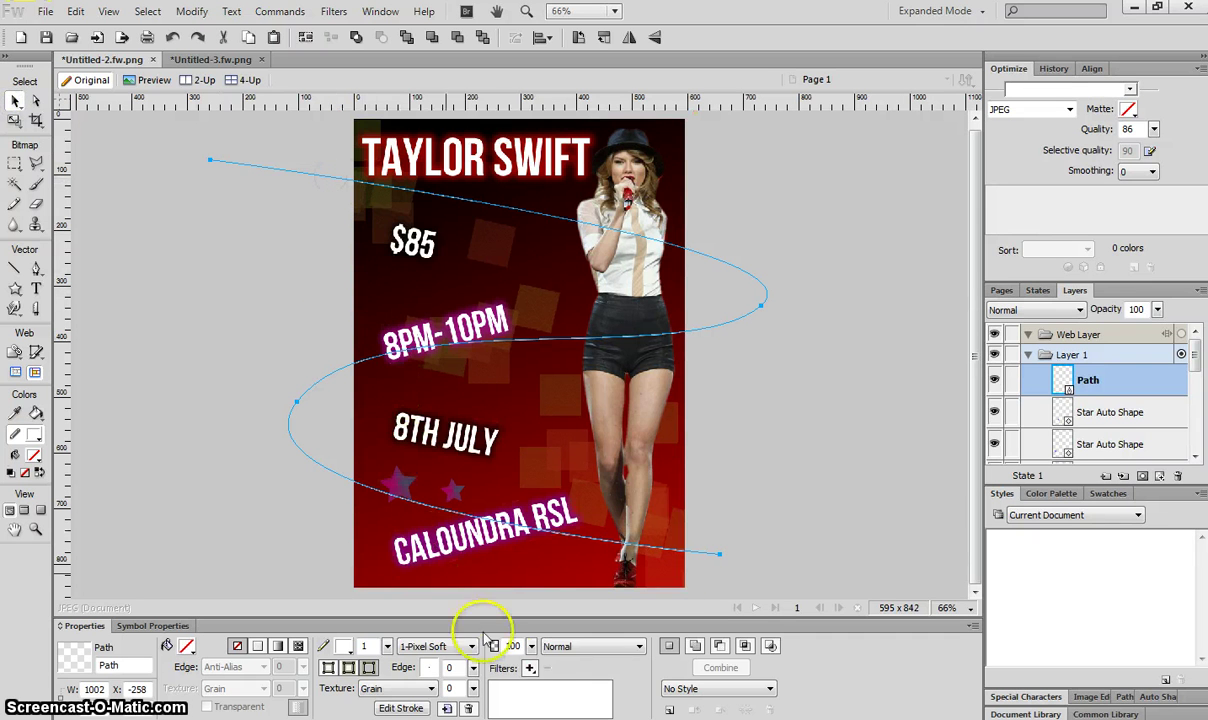
Add a Glow filter to the curve with width 1 and a green colour
{"action": "left_click", "coordinate": [530, 668]}
{"action": "mouse_move", "coordinate": [584, 621]}
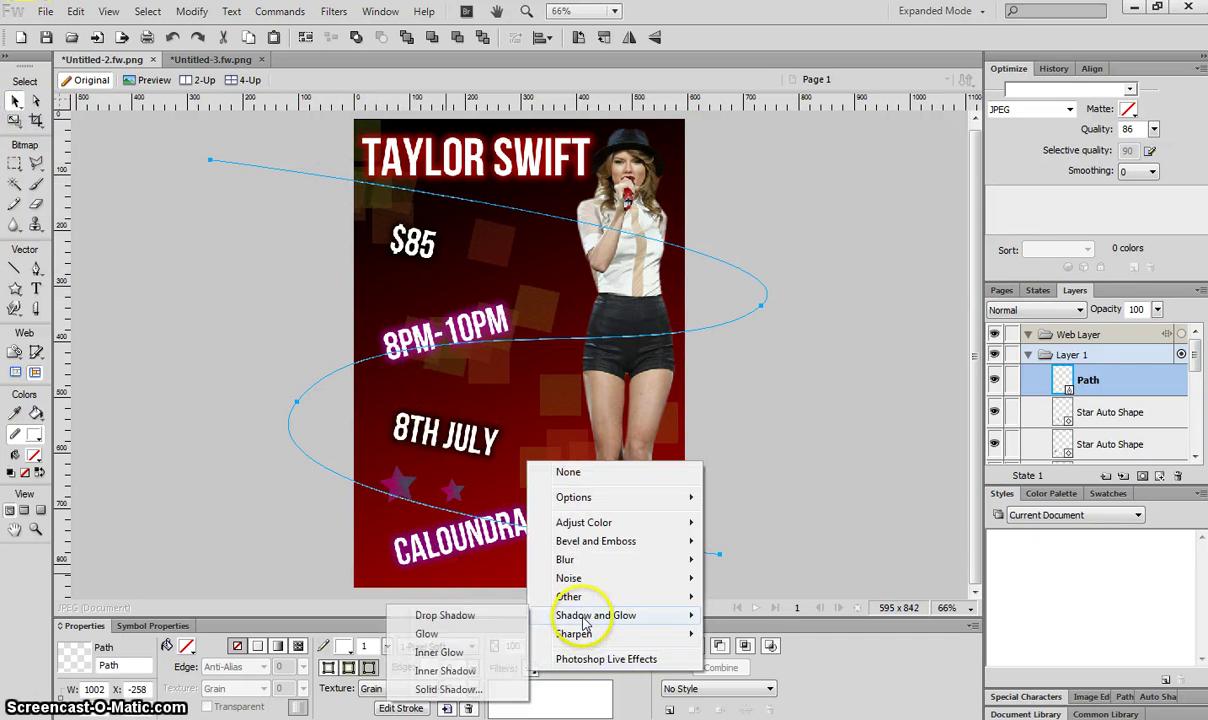
{"action": "left_click", "coordinate": [428, 633]}
{"action": "left_click_drag", "start_coordinate": [586, 675], "coordinate": [588, 681]}
{"action": "left_click", "coordinate": [556, 692]}
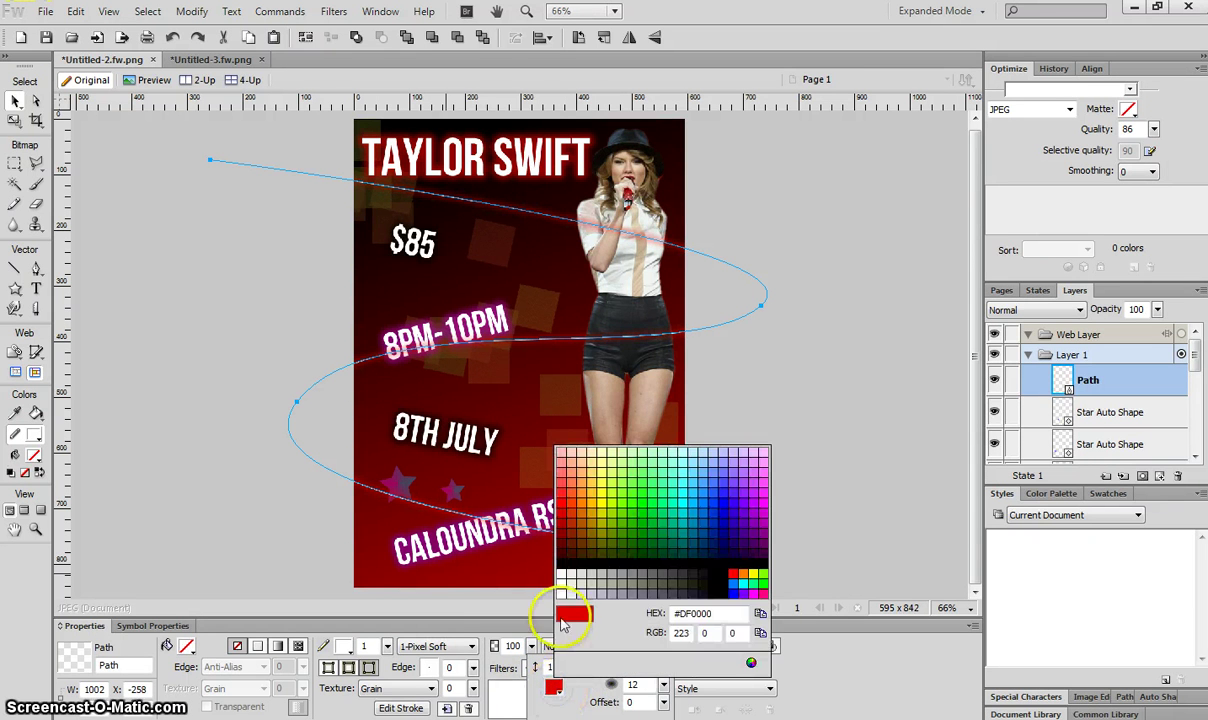
{"action": "left_click", "coordinate": [642, 510]}
{"action": "left_click", "coordinate": [810, 358]}
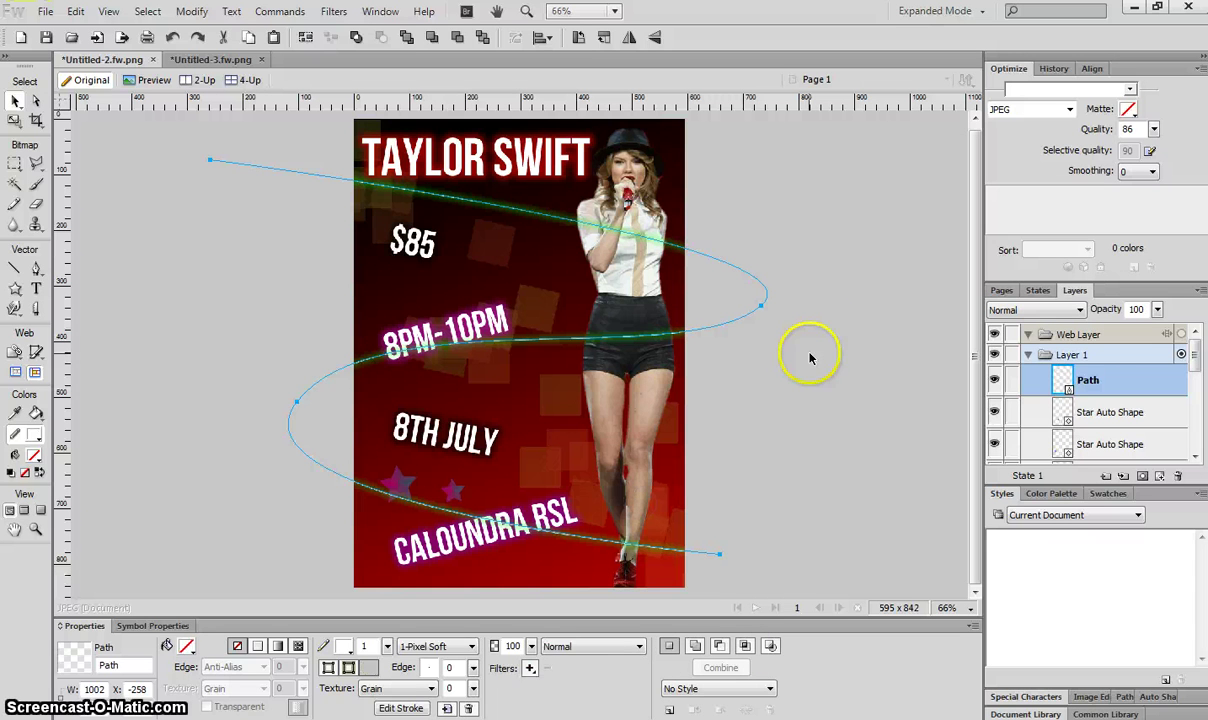
Move the curve's Path layer down to sit just above the background Rectangle
{"action": "left_click", "coordinate": [830, 340]}
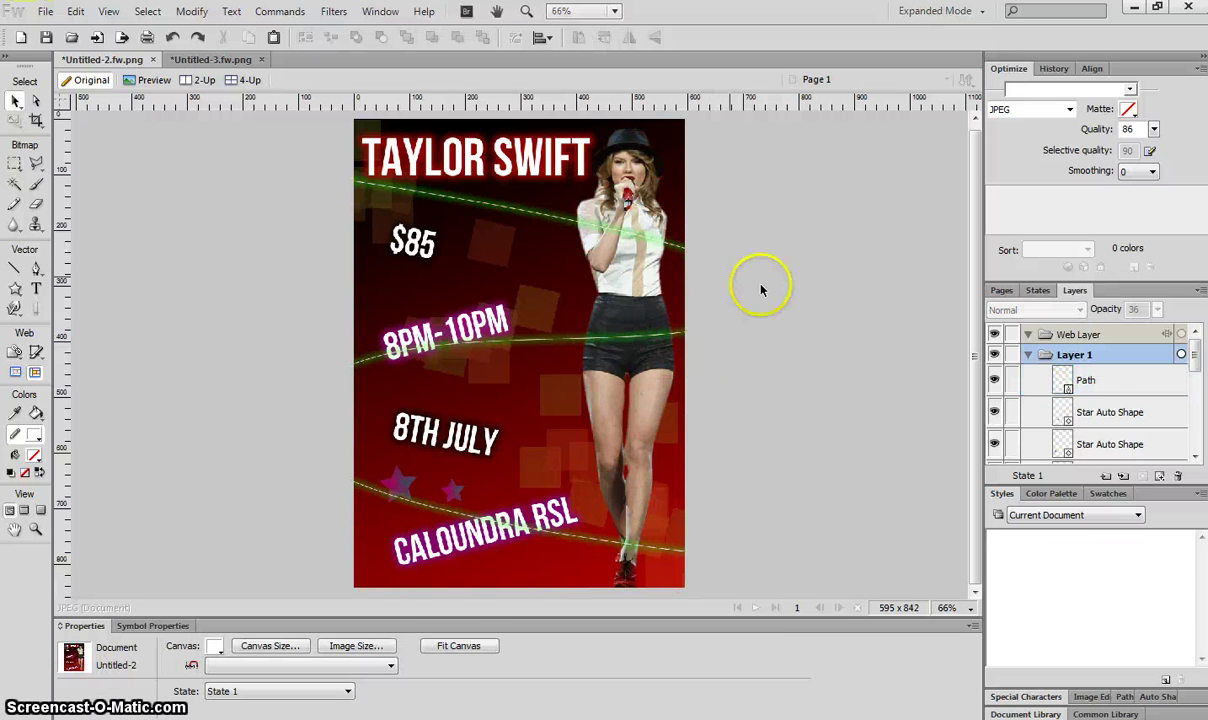
{"action": "left_click", "coordinate": [1056, 380]}
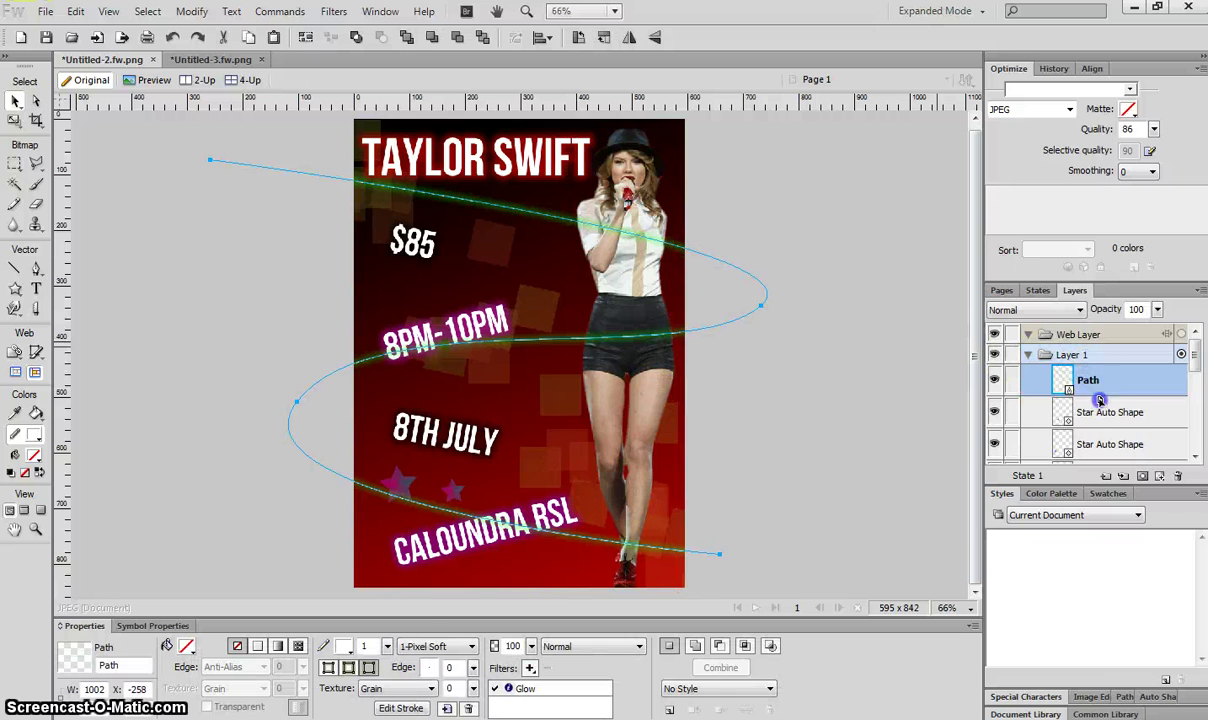
{"action": "mouse_move", "coordinate": [1100, 432]}
{"action": "left_mouse_down"}
{"action": "mouse_move", "coordinate": [1105, 399]}
{"action": "mouse_move", "coordinate": [1110, 425]}
{"action": "left_mouse_up"}
{"action": "left_click", "coordinate": [881, 334]}
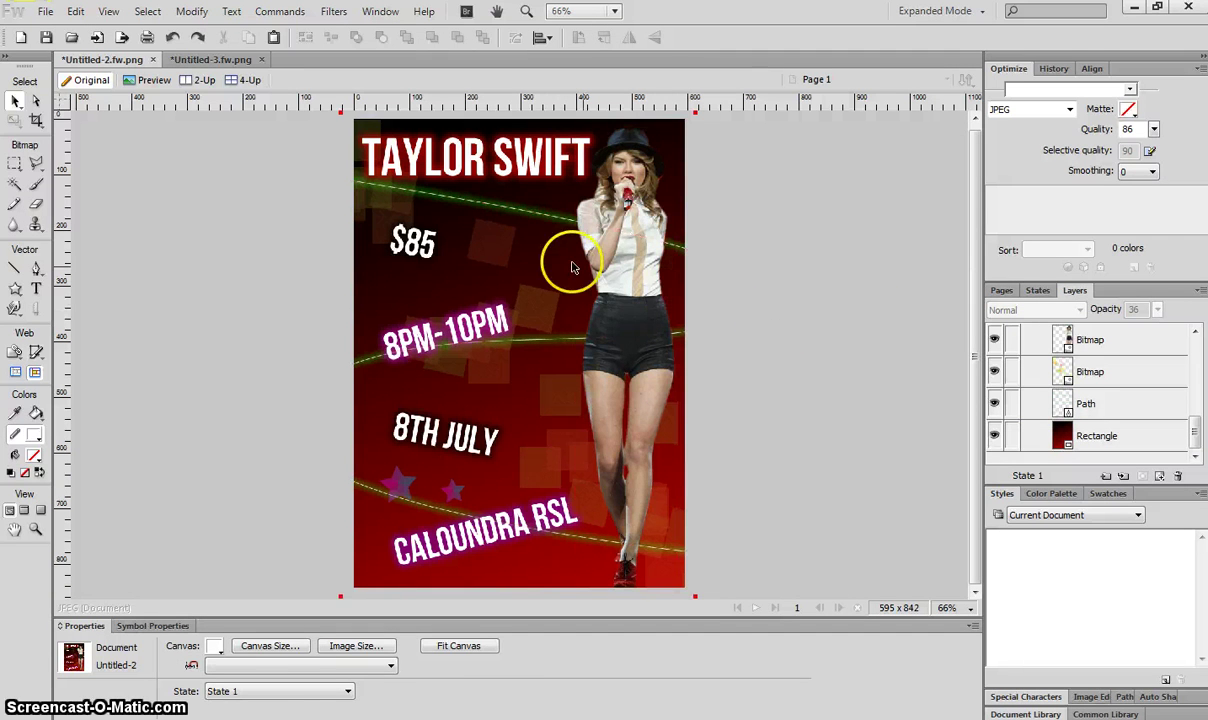
Duplicate the green glowing curve lower on the poster and change the copy's glow to yellow
{"action": "left_click", "coordinate": [539, 222]}
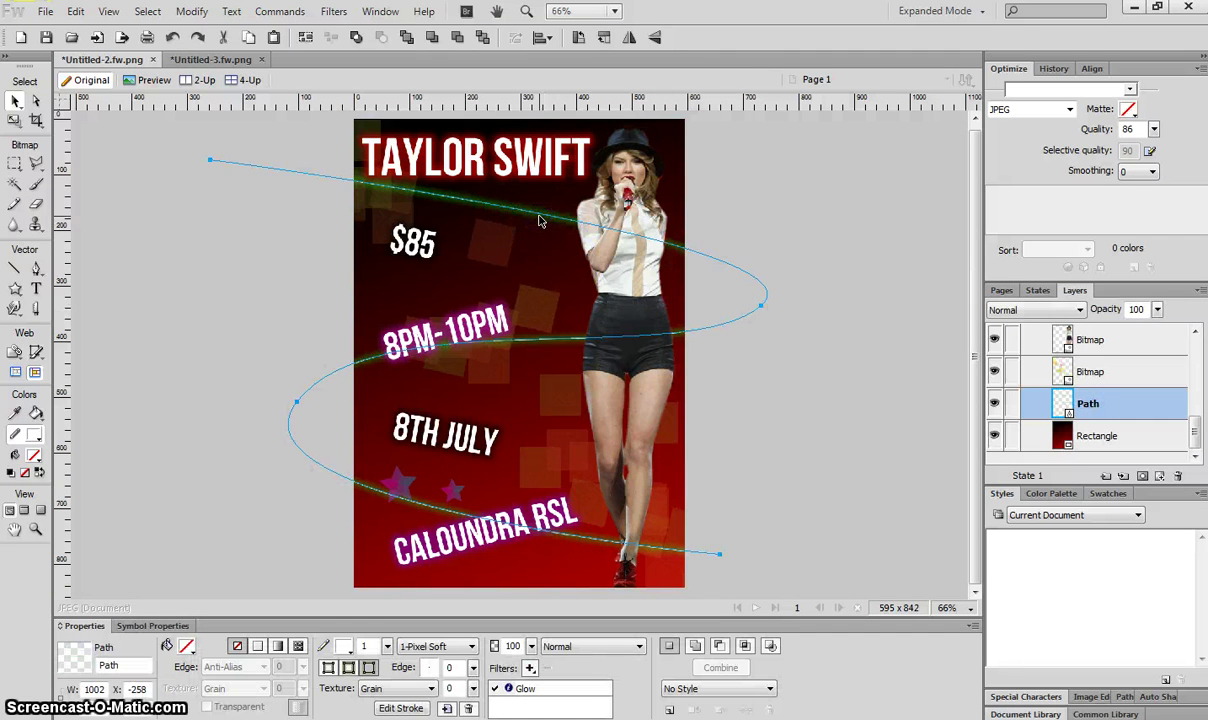
{"action": "left_click_drag", "start_coordinate": [539, 222], "coordinate": [563, 342]}
{"action": "left_click", "coordinate": [510, 688]}
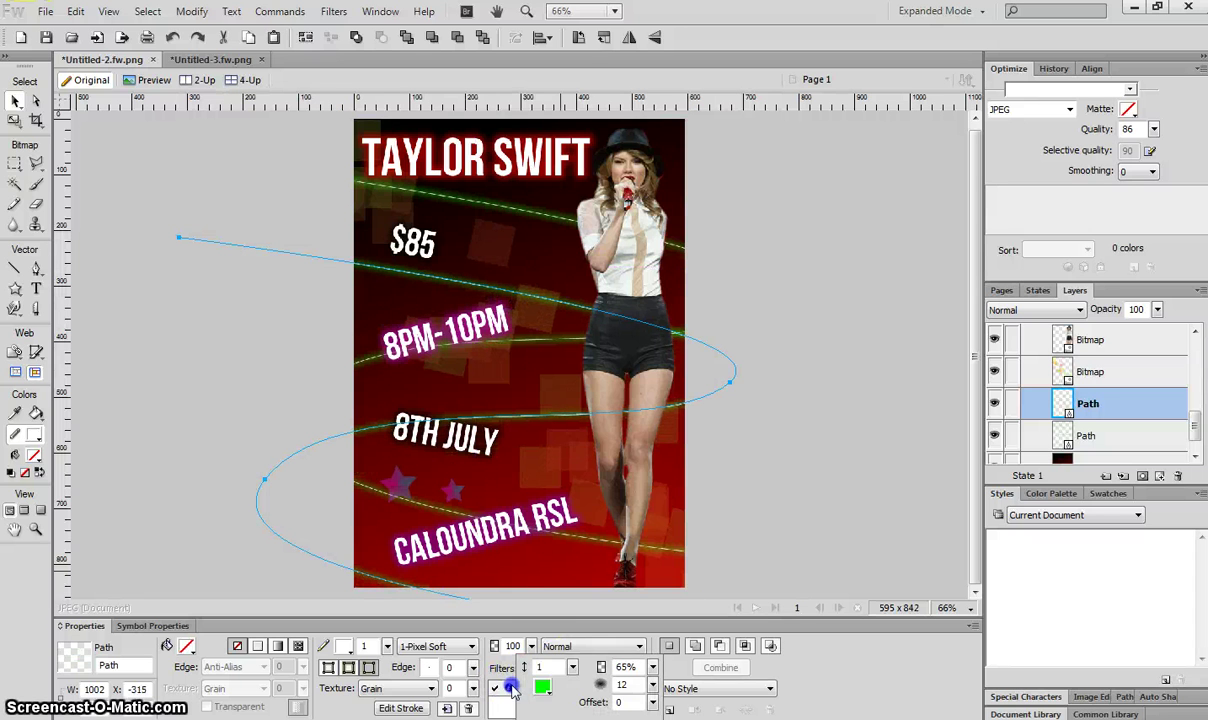
{"action": "left_click", "coordinate": [540, 688]}
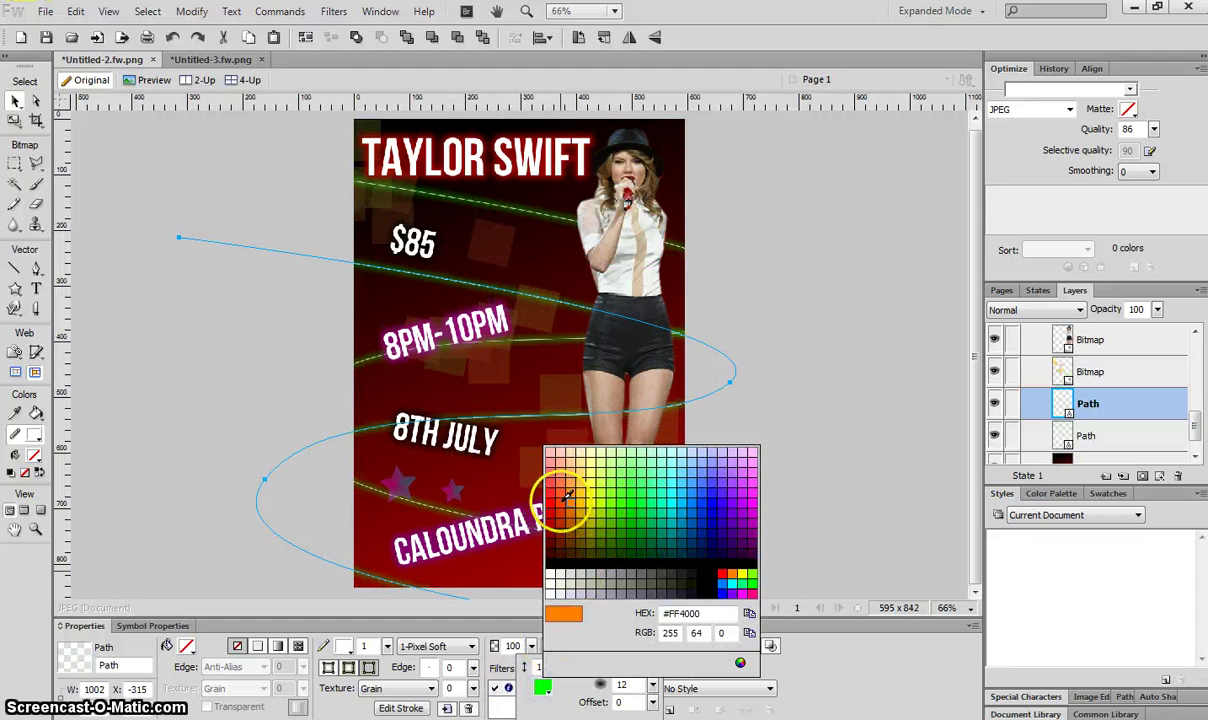
{"action": "left_click", "coordinate": [588, 474]}
{"action": "left_click", "coordinate": [198, 374]}
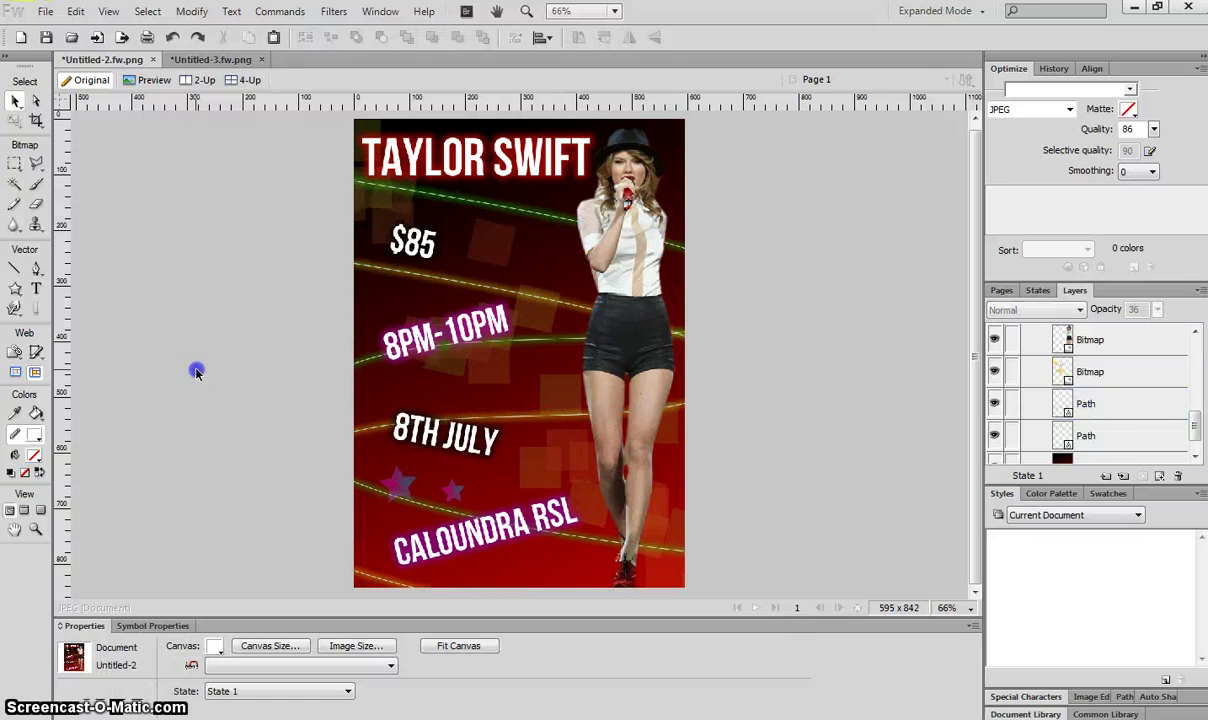
Rotate the yellow-glowing copy across the poster and shift it to the right
{"action": "left_click", "coordinate": [340, 262]}
{"action": "left_click", "coordinate": [14, 120]}
{"action": "left_click_drag", "start_coordinate": [102, 178], "coordinate": [90, 390]}
{"action": "left_click_drag", "start_coordinate": [476, 271], "coordinate": [562, 263]}
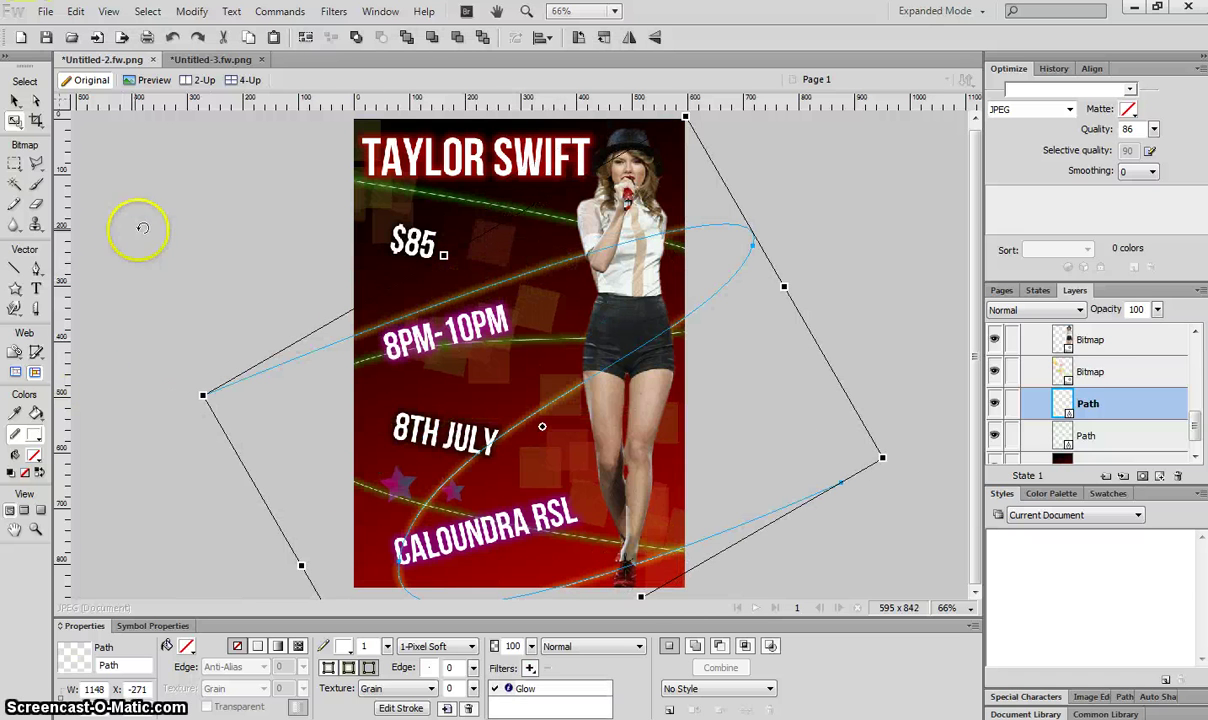
{"action": "left_click", "coordinate": [20, 100]}
{"action": "left_click", "coordinate": [210, 197]}
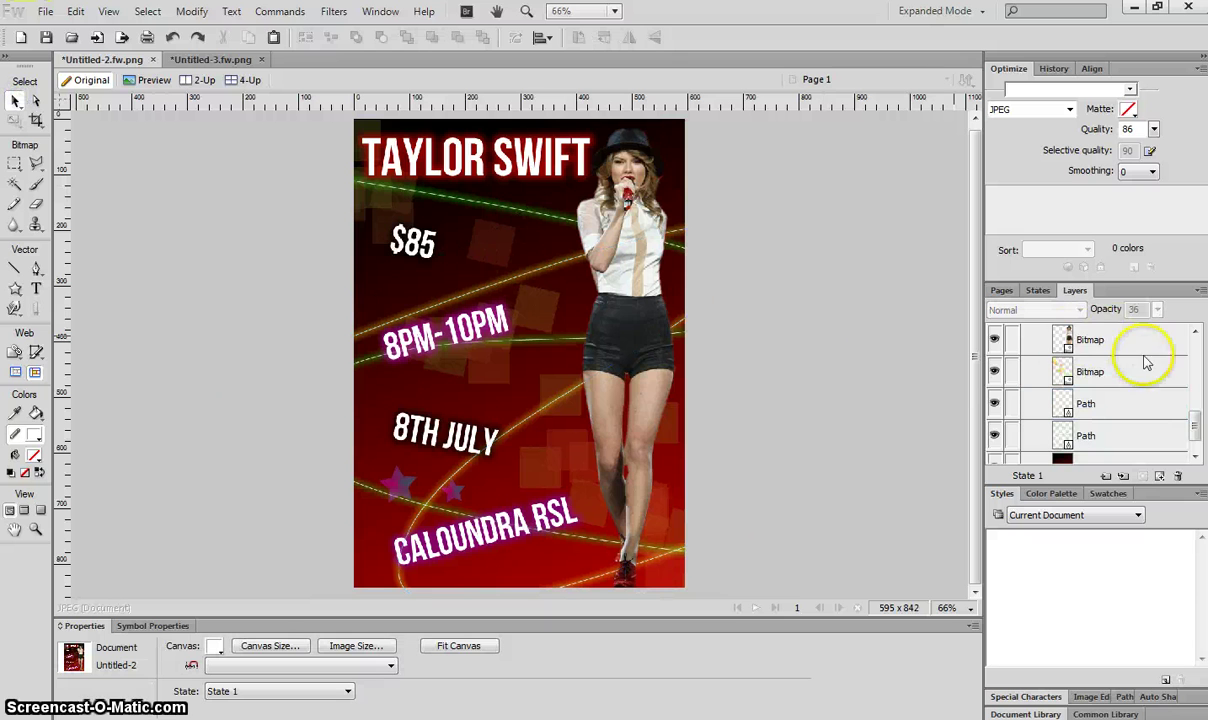
Move the Bitmap layer to just below the top star layer
{"action": "left_click", "coordinate": [1118, 340]}
{"action": "scroll", "coordinate": [1118, 340], "scroll_direction": "up", "scroll_amount": 5}
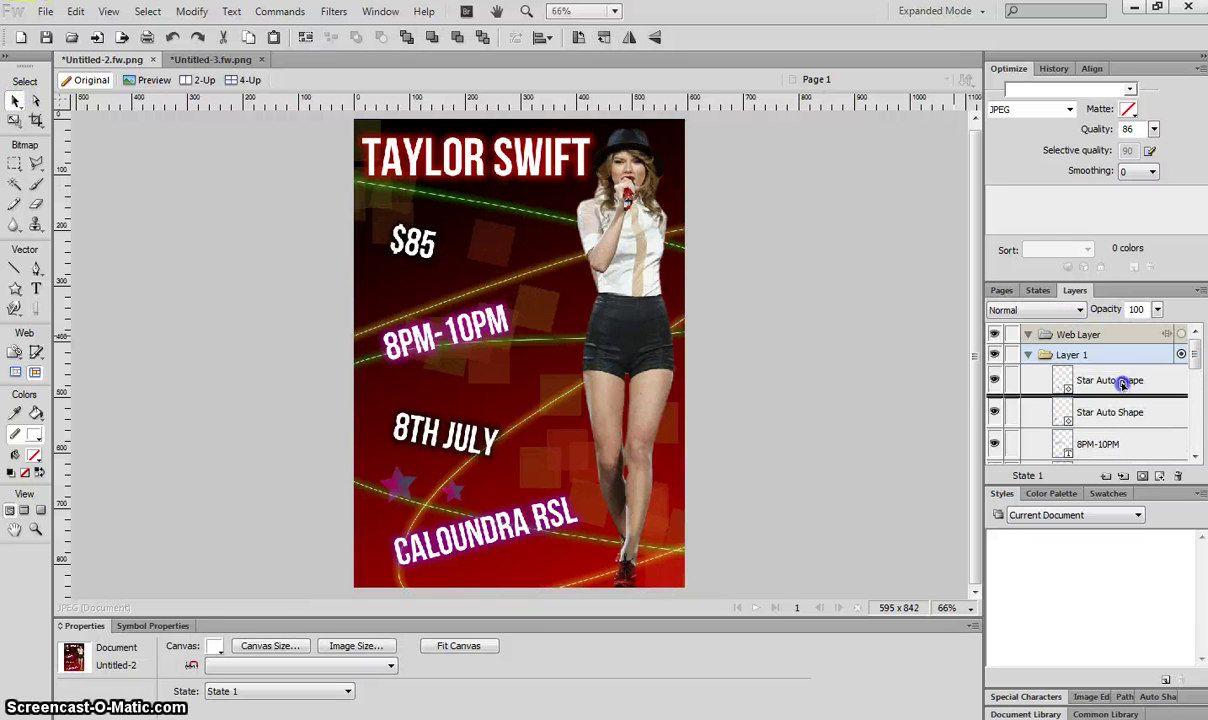
{"action": "left_click_drag", "start_coordinate": [1124, 376], "coordinate": [1118, 374]}
Browse the Chrome Styles library with the 8PM-10PM text selected
{"action": "left_click", "coordinate": [838, 306]}
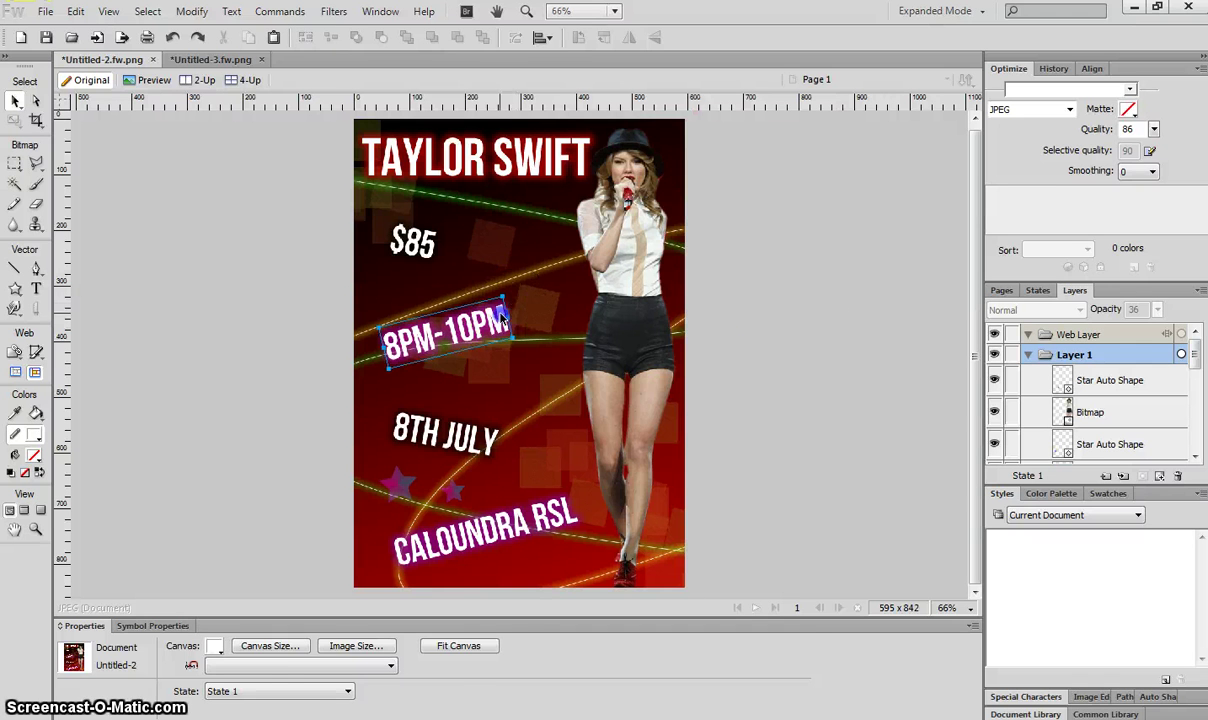
{"action": "left_click", "coordinate": [470, 322]}
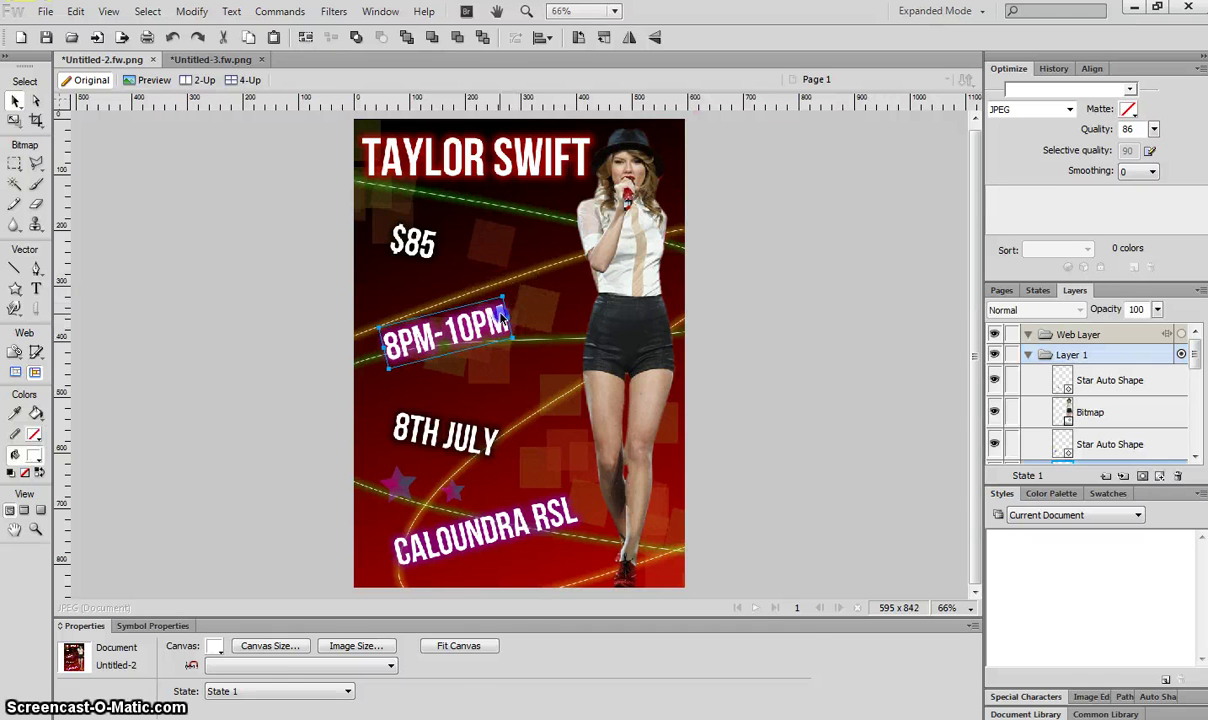
{"action": "left_click", "coordinate": [1078, 514]}
{"action": "left_click", "coordinate": [1067, 577]}
{"action": "left_click_drag", "start_coordinate": [1200, 555], "coordinate": [1203, 527]}
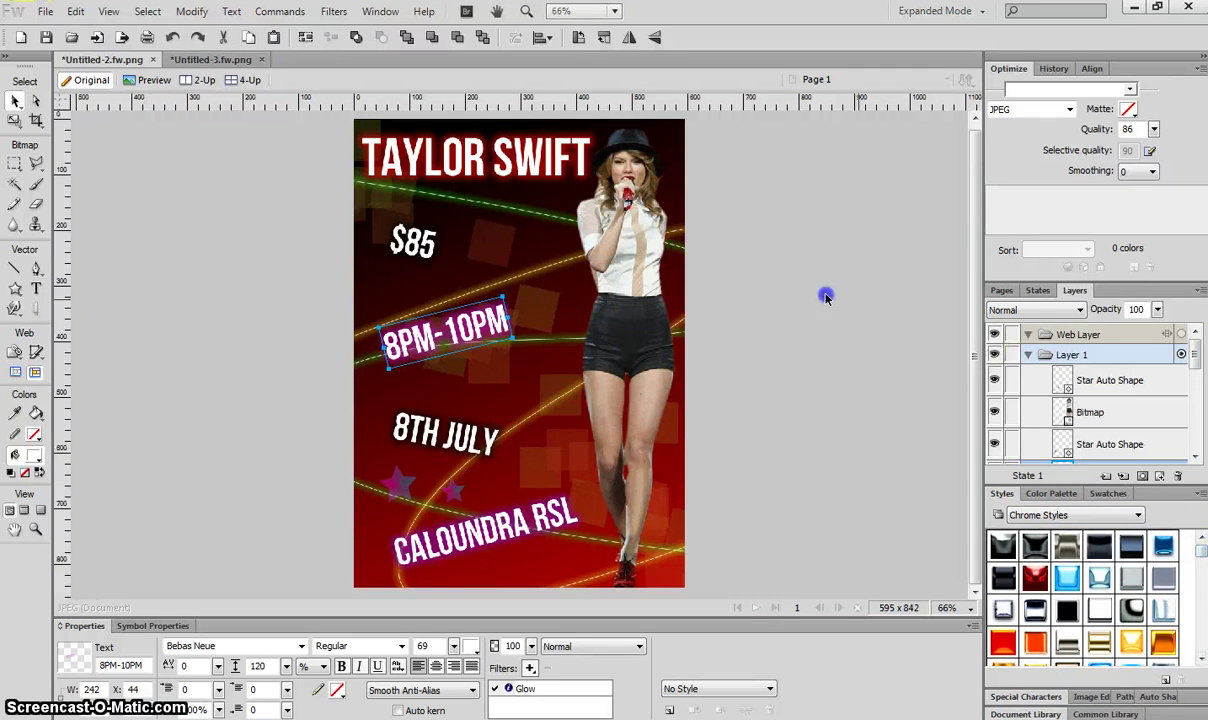
{"action": "left_click", "coordinate": [485, 237]}
Select the singer photo and apply a Glow filter to it
{"action": "left_click", "coordinate": [466, 167]}
{"action": "left_click", "coordinate": [613, 688]}
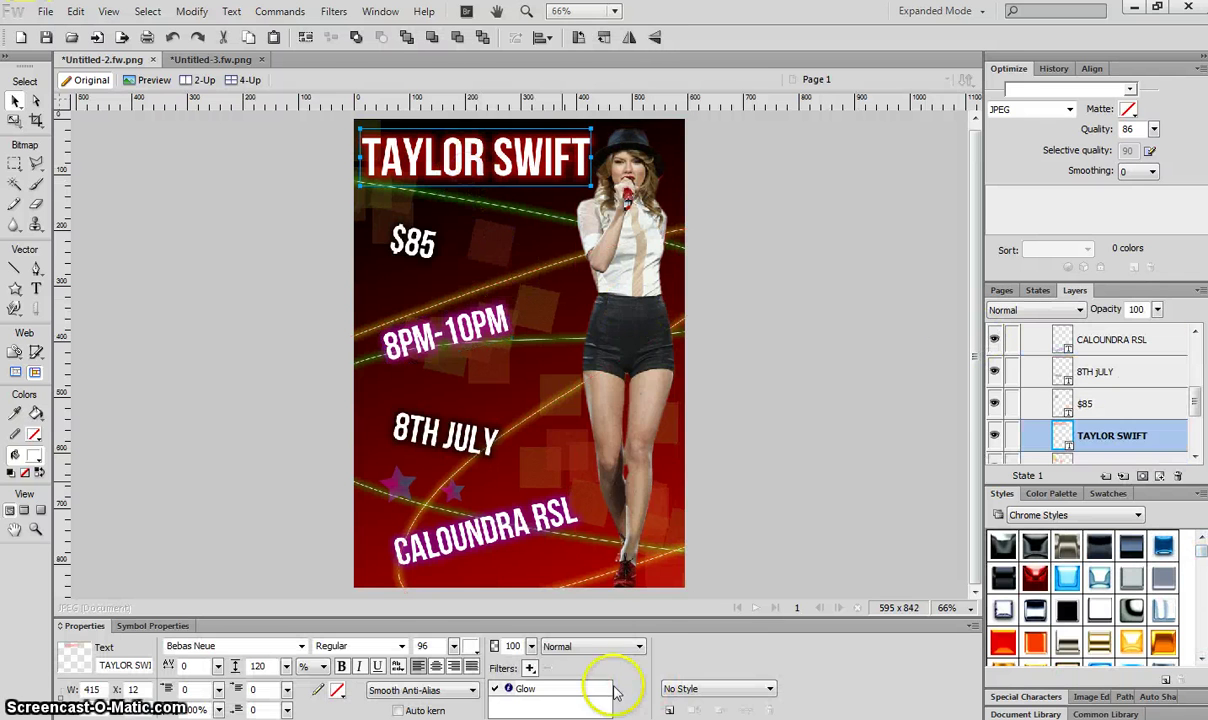
{"action": "left_click", "coordinate": [530, 668]}
{"action": "left_click", "coordinate": [603, 316]}
{"action": "left_click", "coordinate": [530, 670]}
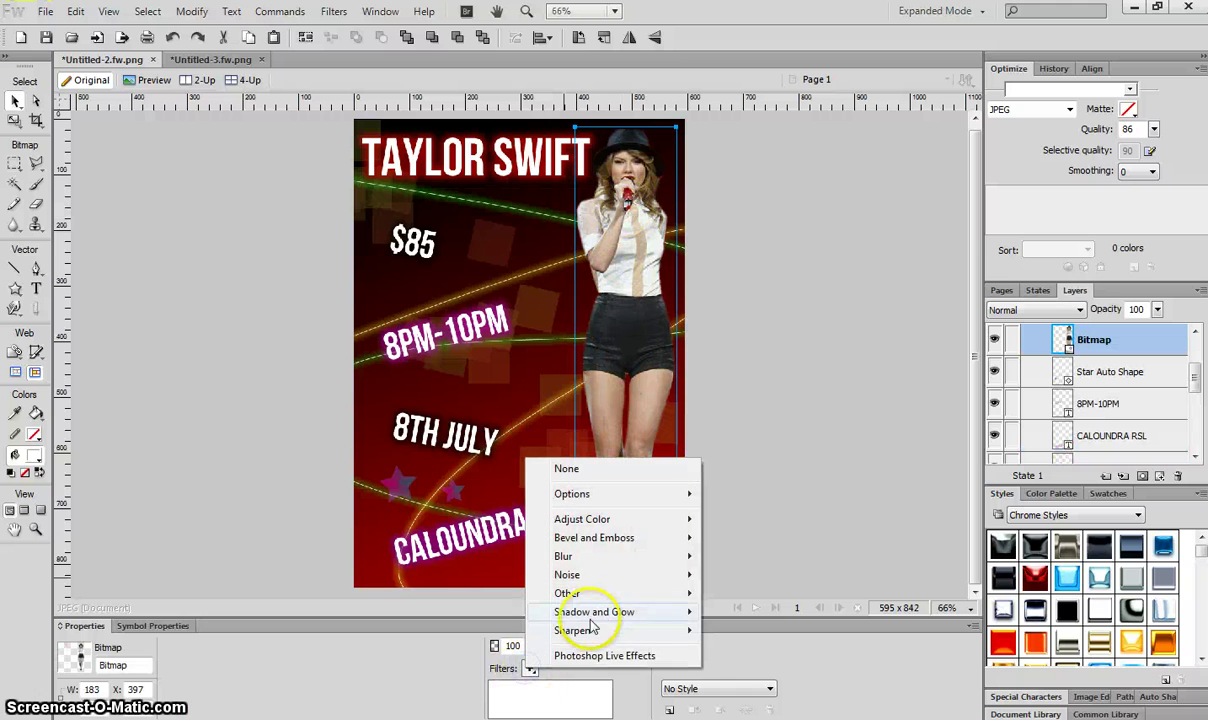
{"action": "mouse_move", "coordinate": [607, 613]}
{"action": "left_click", "coordinate": [425, 631]}
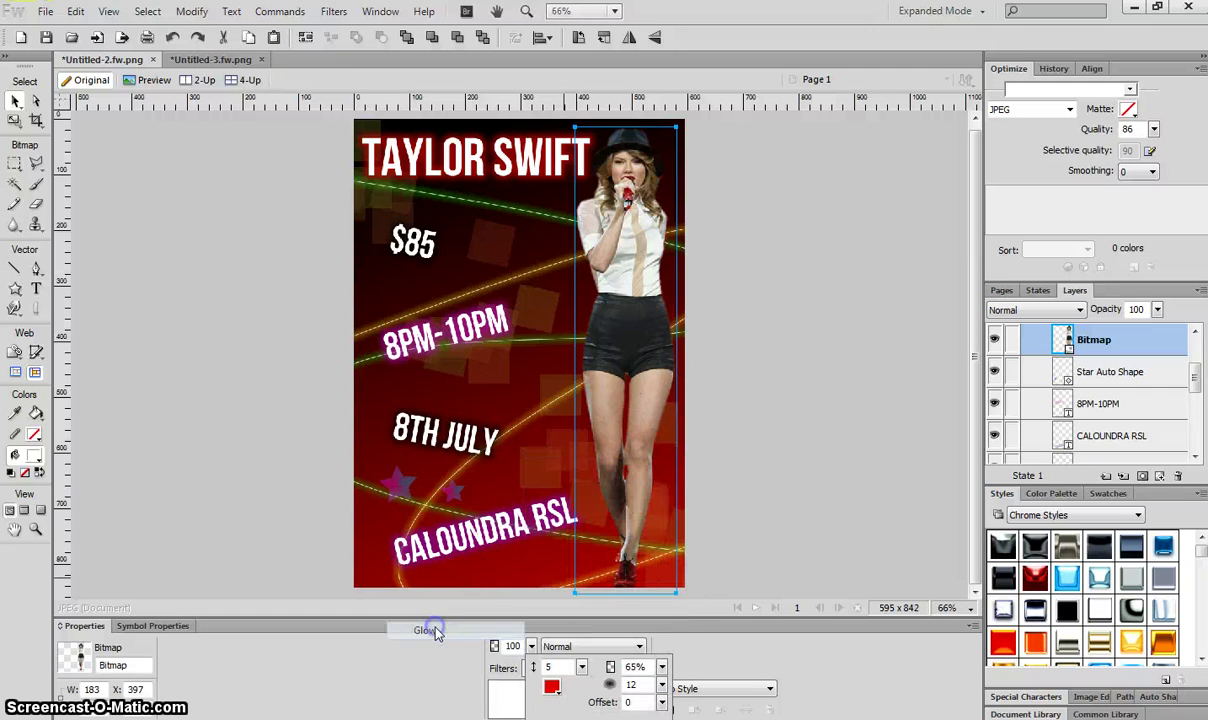
Set the photo's glow colour to white and width to 1, then deselect everything
{"action": "left_click", "coordinate": [562, 690]}
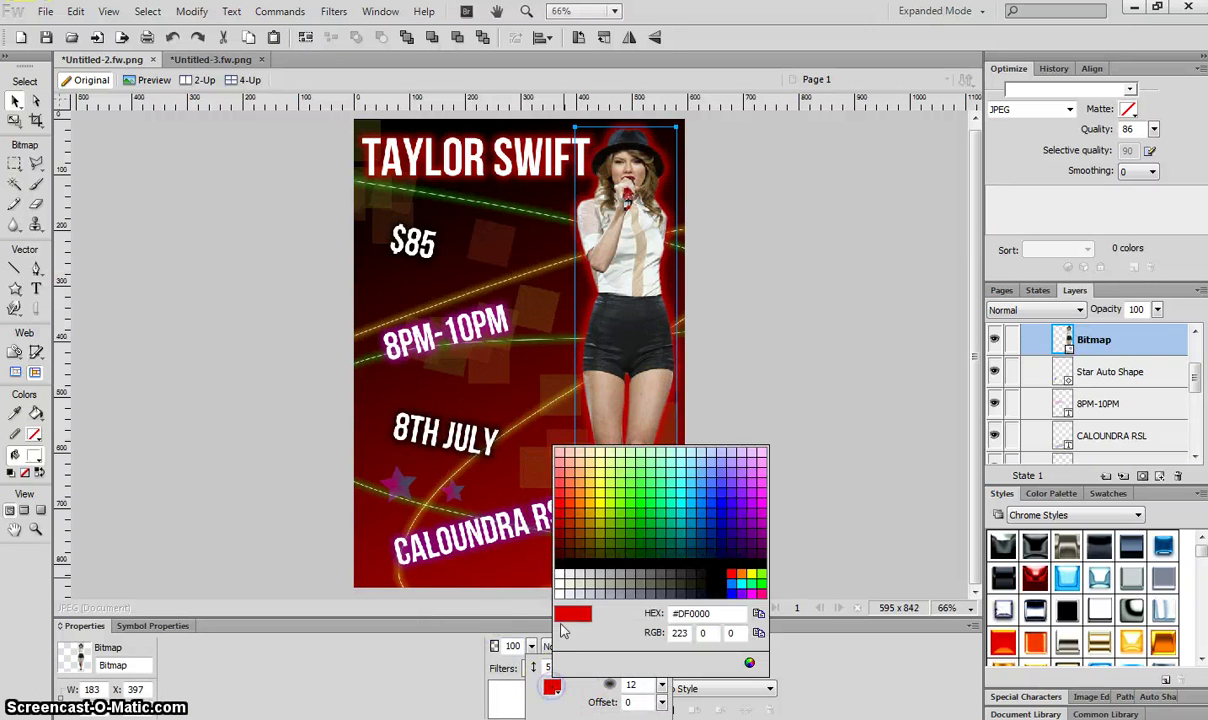
{"action": "left_click", "coordinate": [556, 582]}
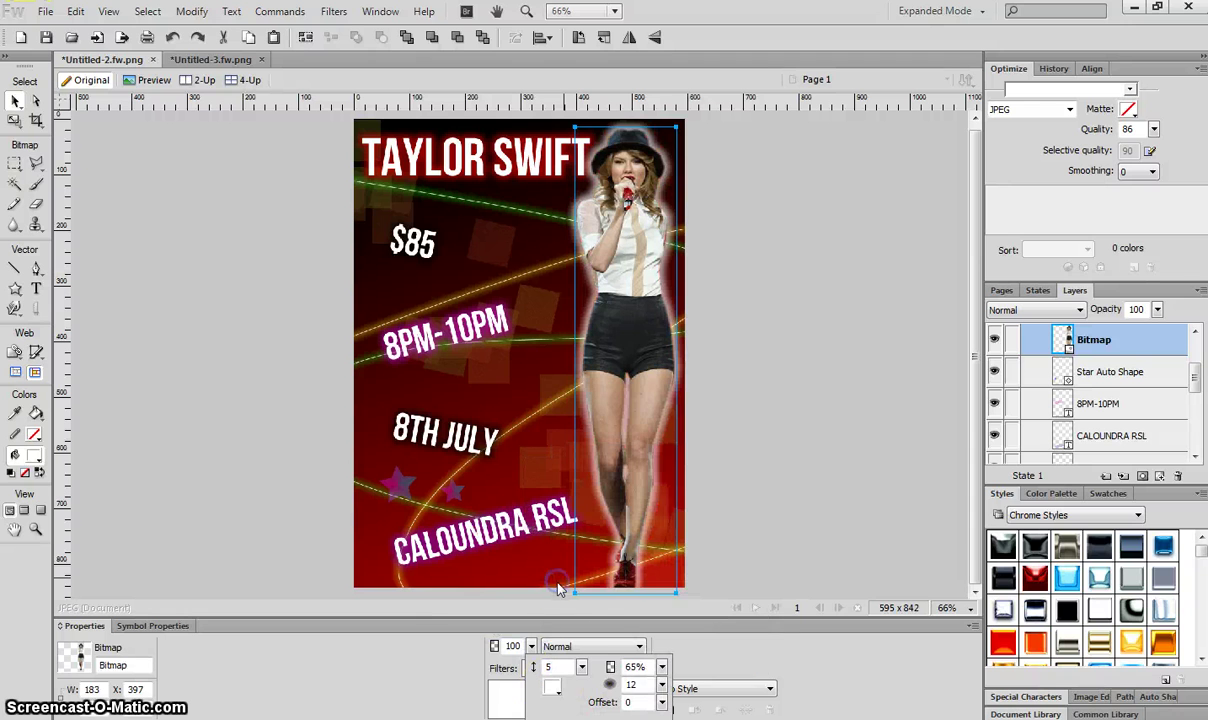
{"action": "left_click", "coordinate": [582, 667]}
{"action": "left_click_drag", "start_coordinate": [582, 672], "coordinate": [550, 676]}
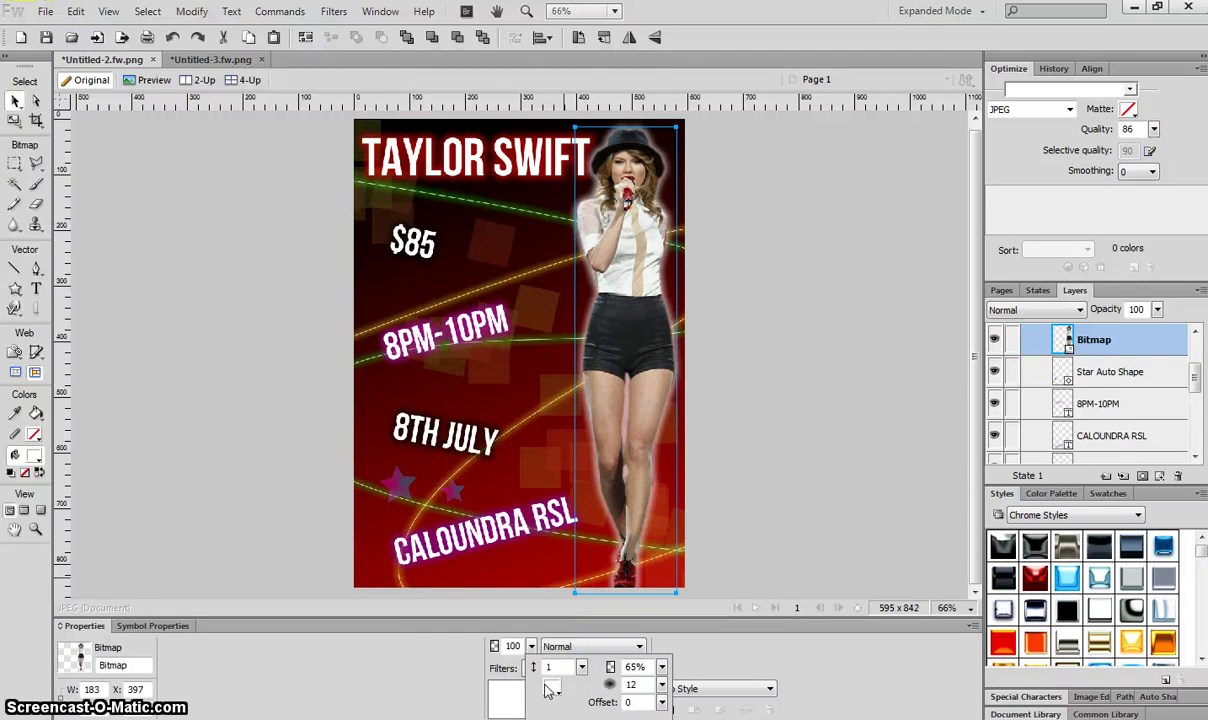
{"action": "left_click", "coordinate": [720, 480]}
{"action": "left_click", "coordinate": [773, 483]}
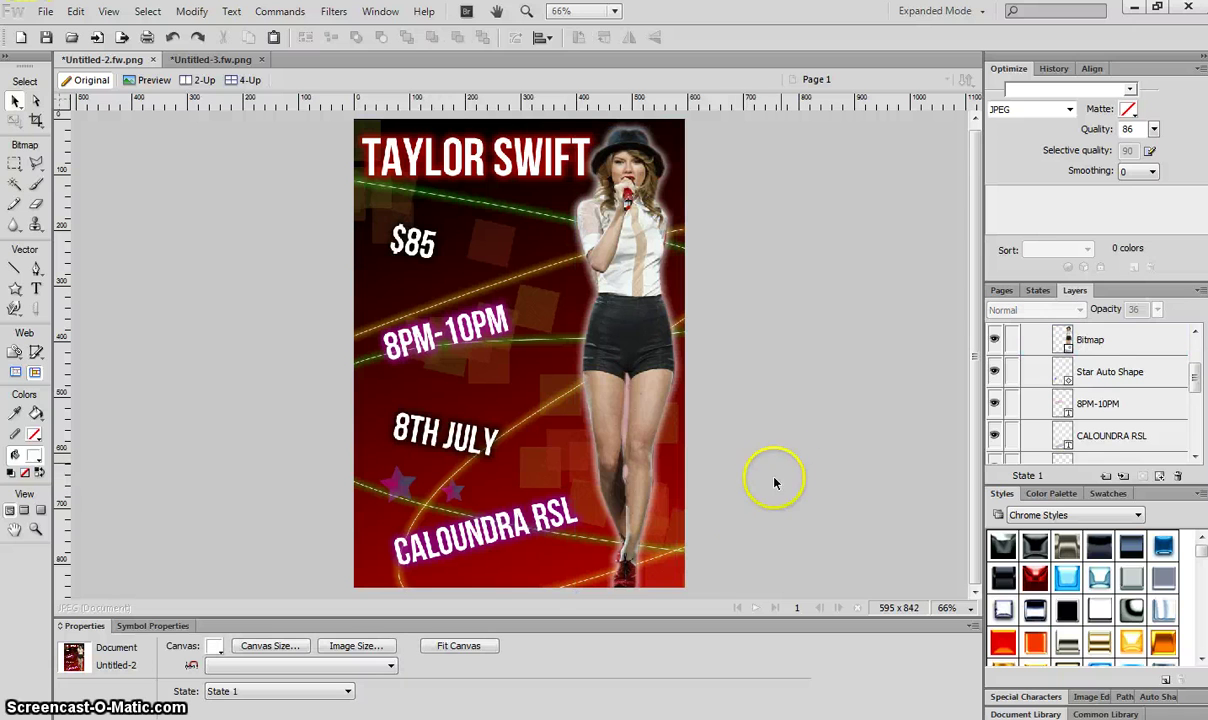
Save the poster as a JPEG named Example Tour Poster.jpg on the Desktop
{"action": "left_click", "coordinate": [568, 198]}
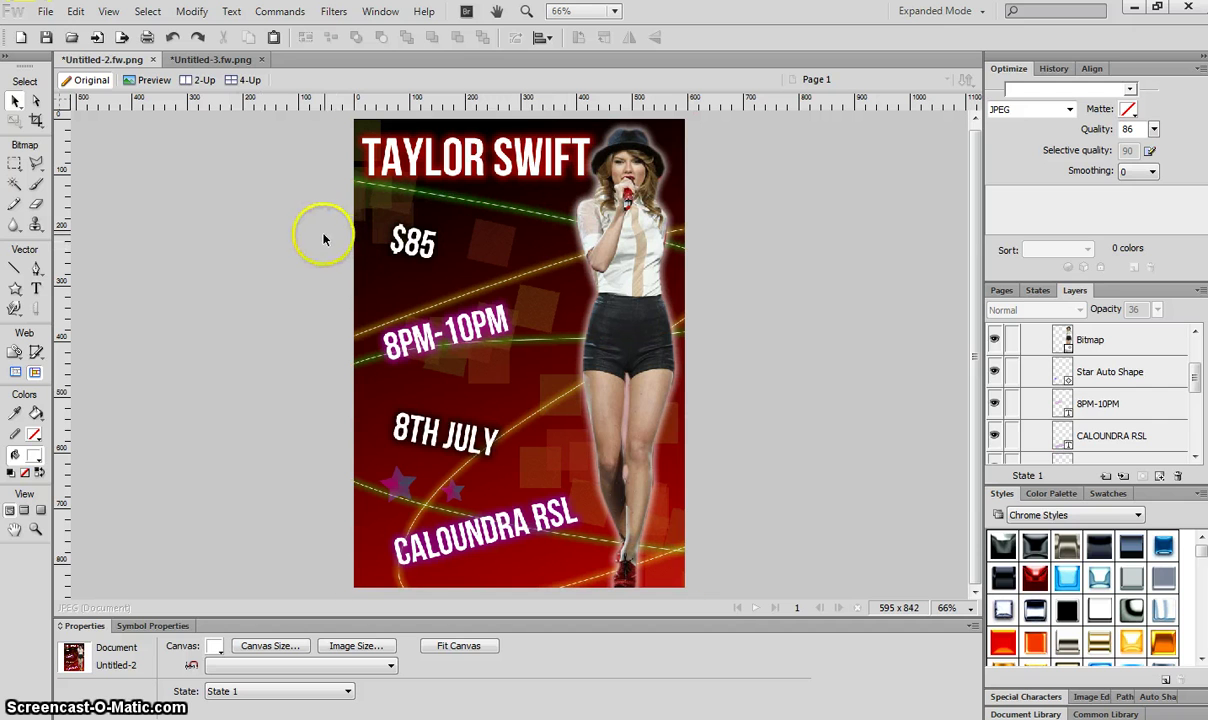
{"action": "left_click", "coordinate": [45, 12]}
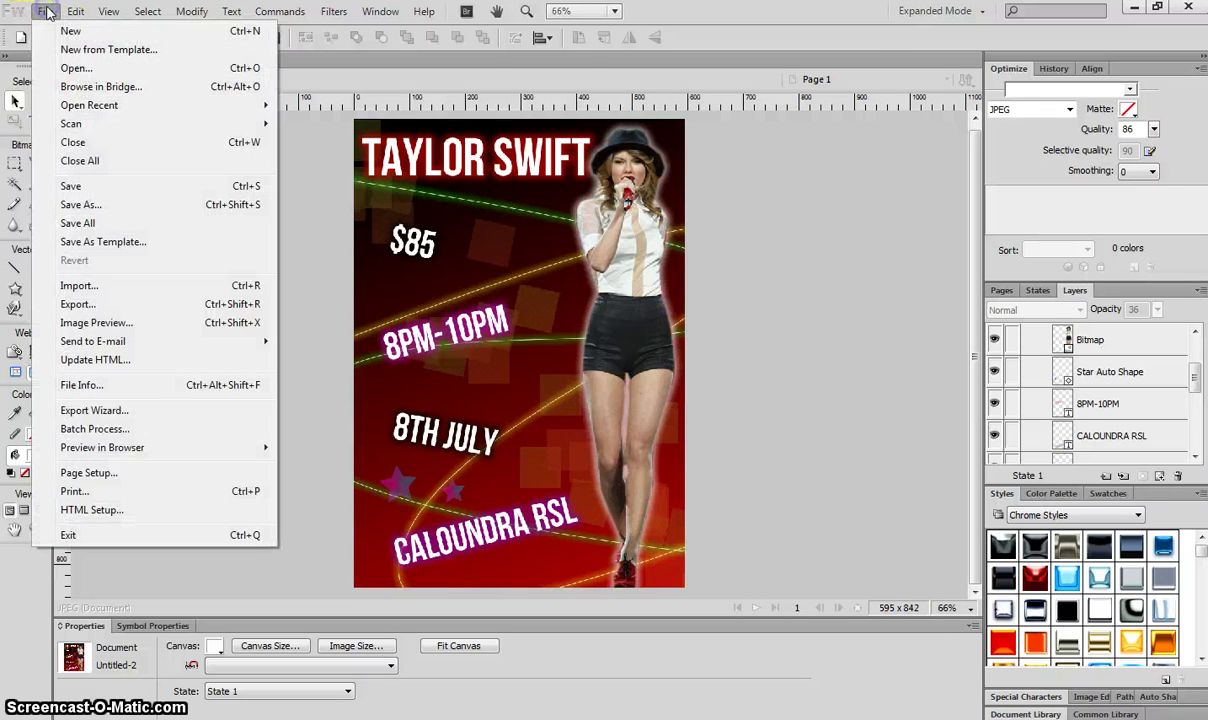
{"action": "left_click", "coordinate": [84, 202]}
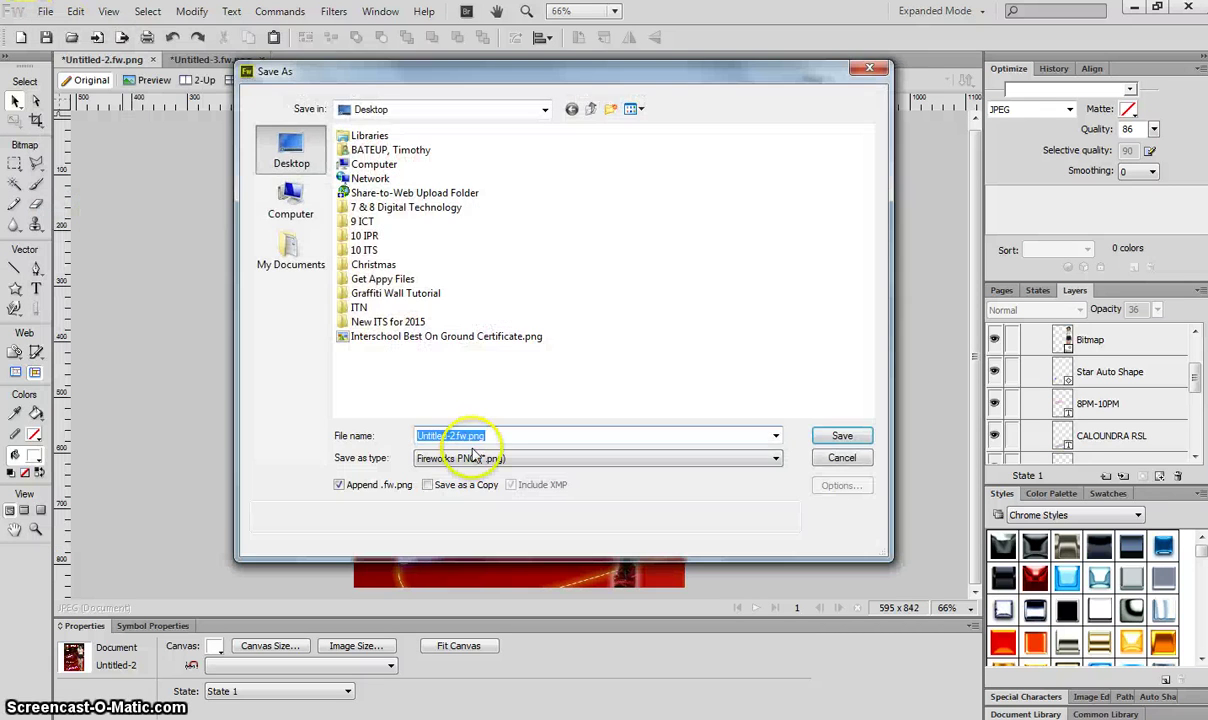
{"action": "left_click", "coordinate": [475, 457]}
{"action": "left_click", "coordinate": [474, 505]}
{"action": "left_click", "coordinate": [493, 437]}
{"action": "type", "text": "eXAMPLE"}
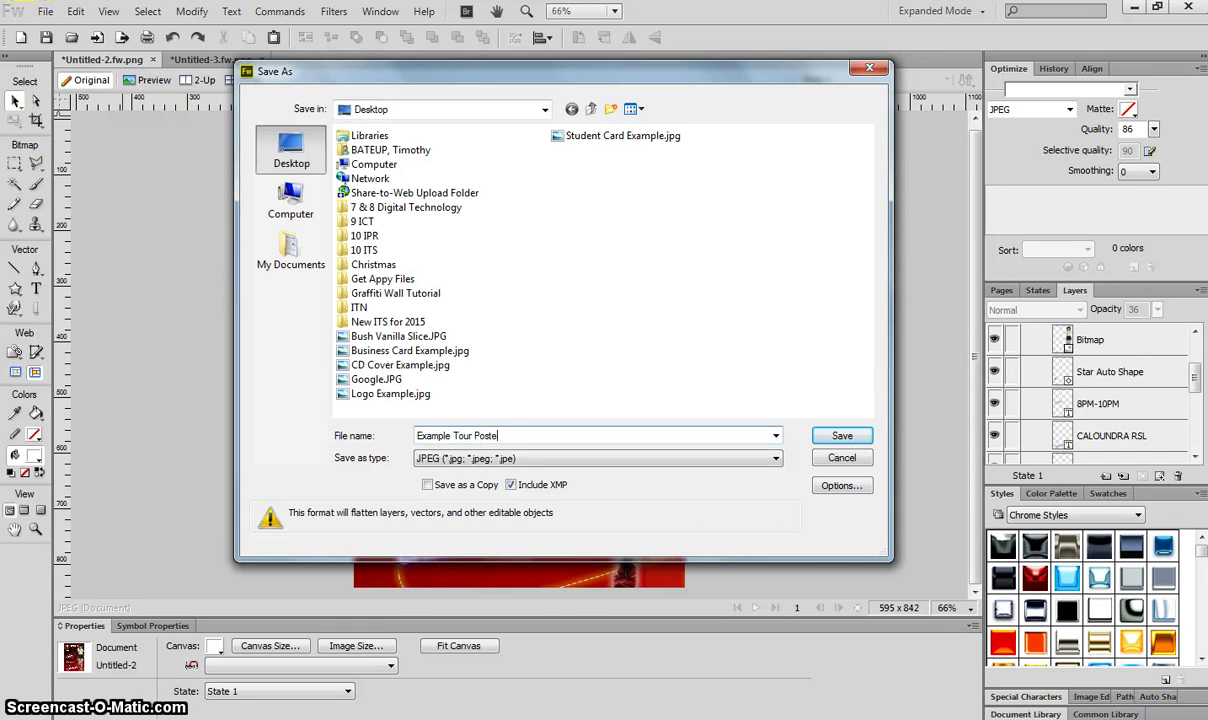
{"action": "key", "text": "Return"}
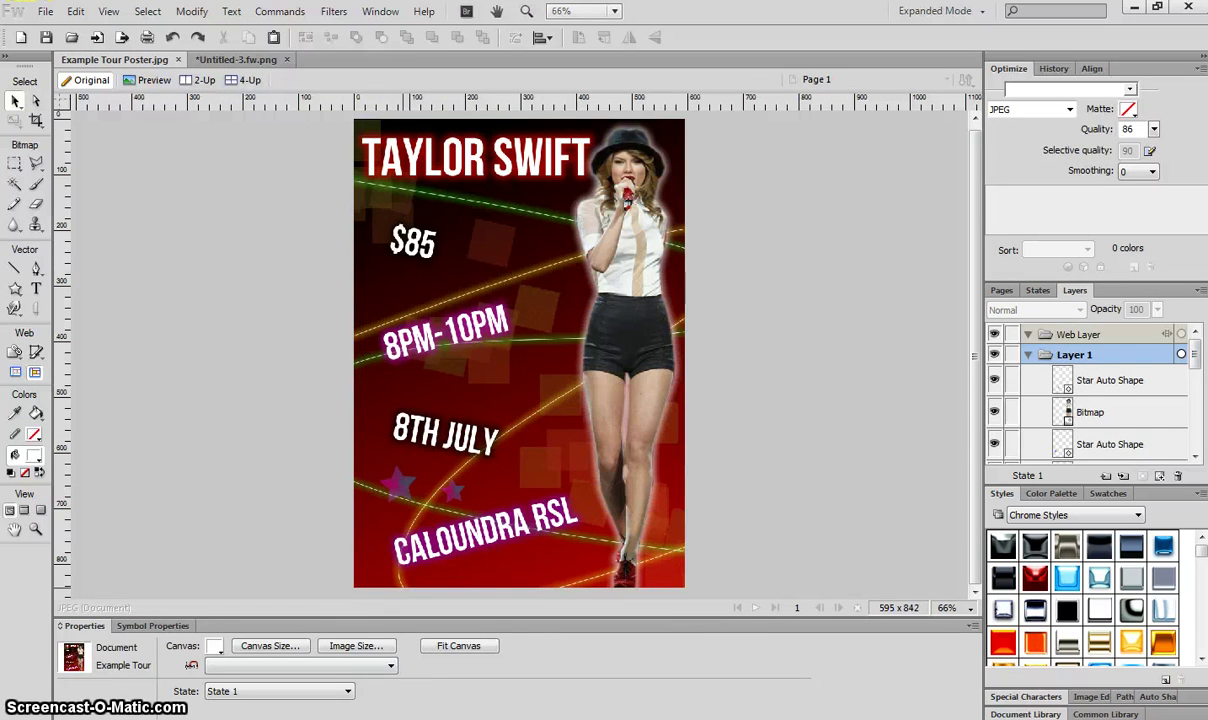